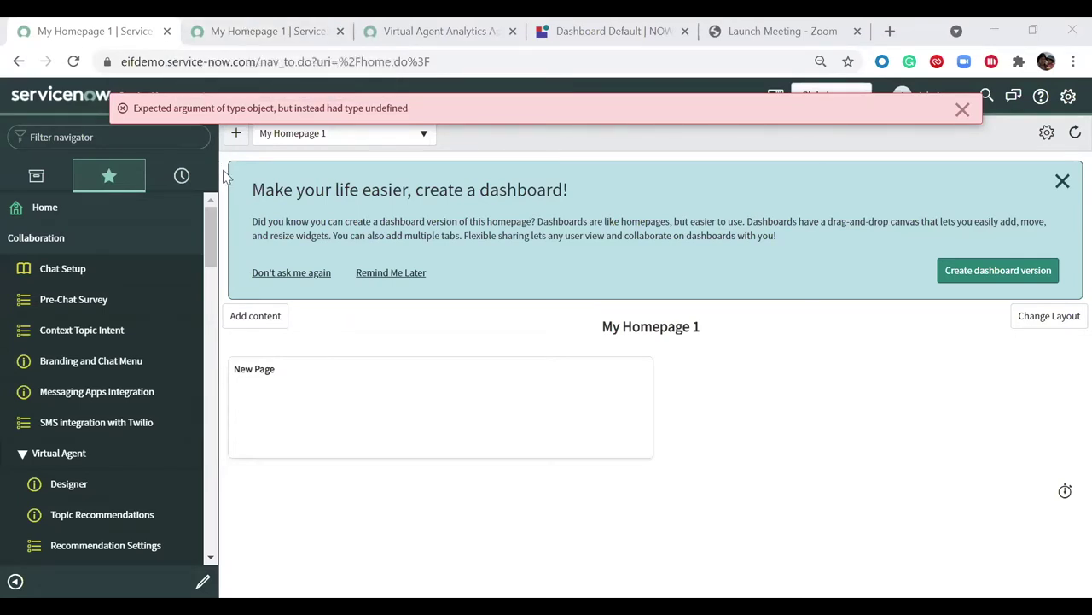
Filter the navigator for 'conver' and open Virtual Agent Analytics under Conversational Interfaces
click(104, 138)
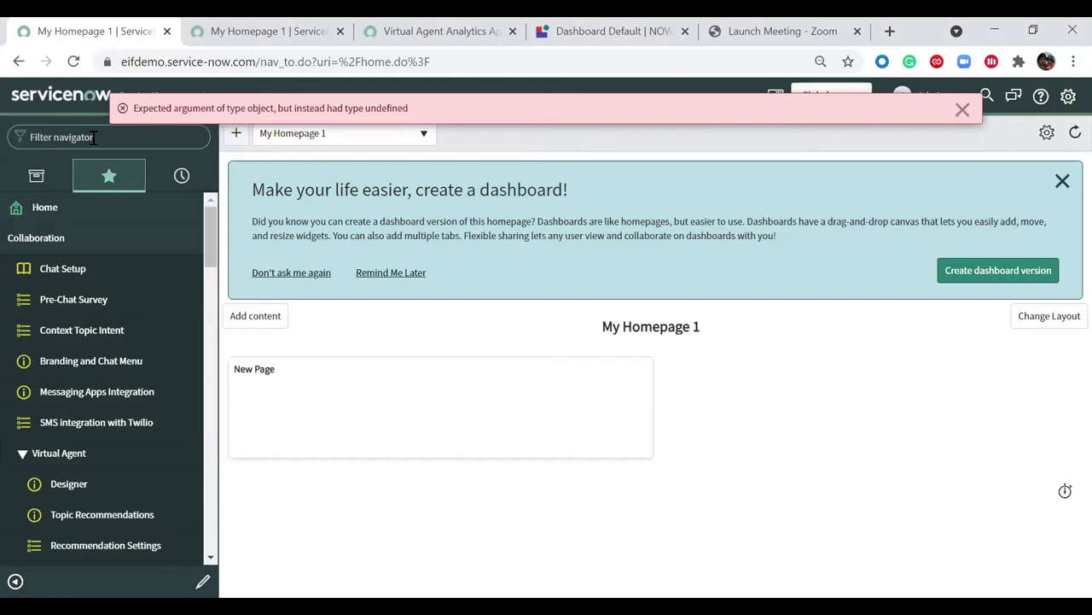
text(co)
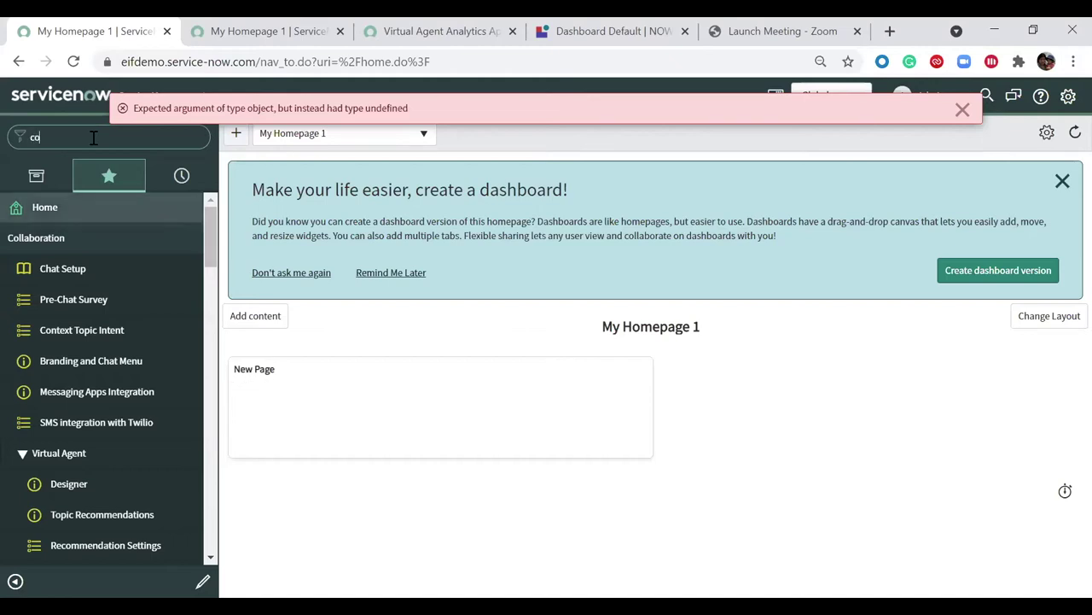
text(nver)
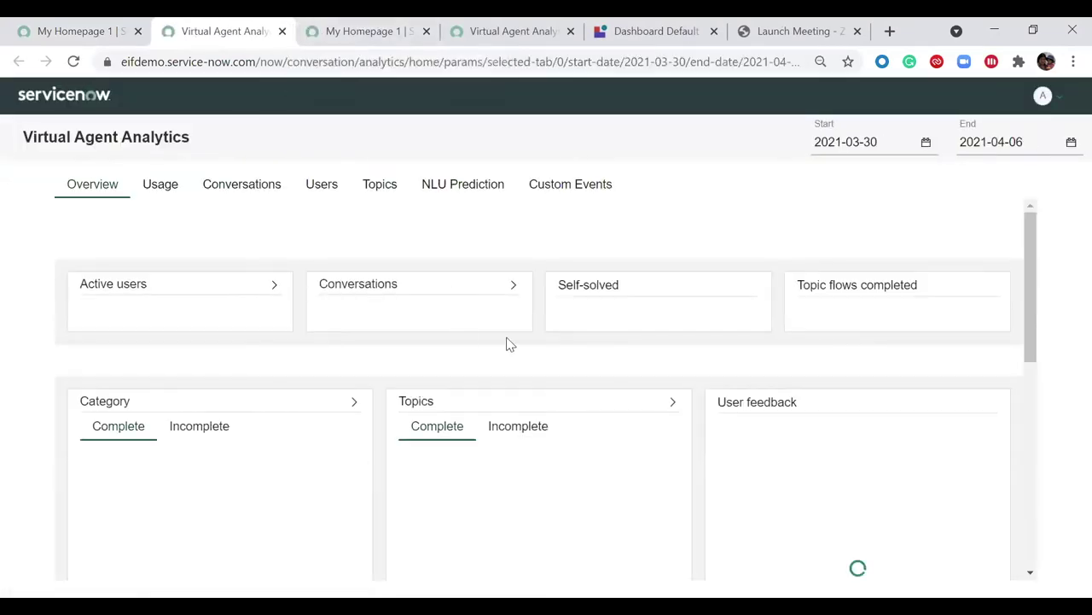
Reduce browser zoom from 90% to 80% and view the Overview dashboard's four Quicklook cards
click(1074, 60)
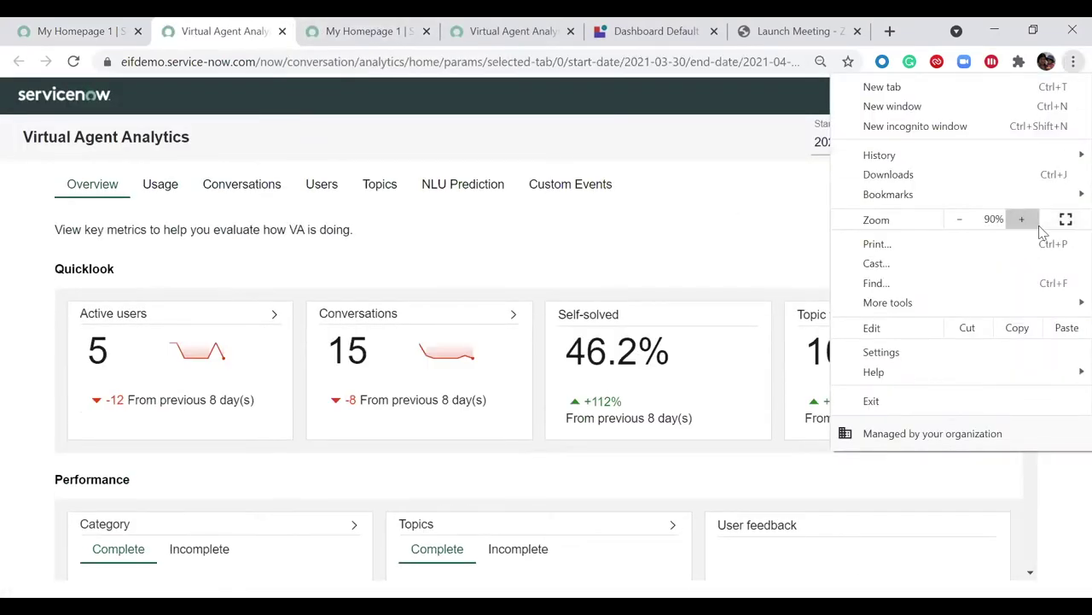
click(957, 220)
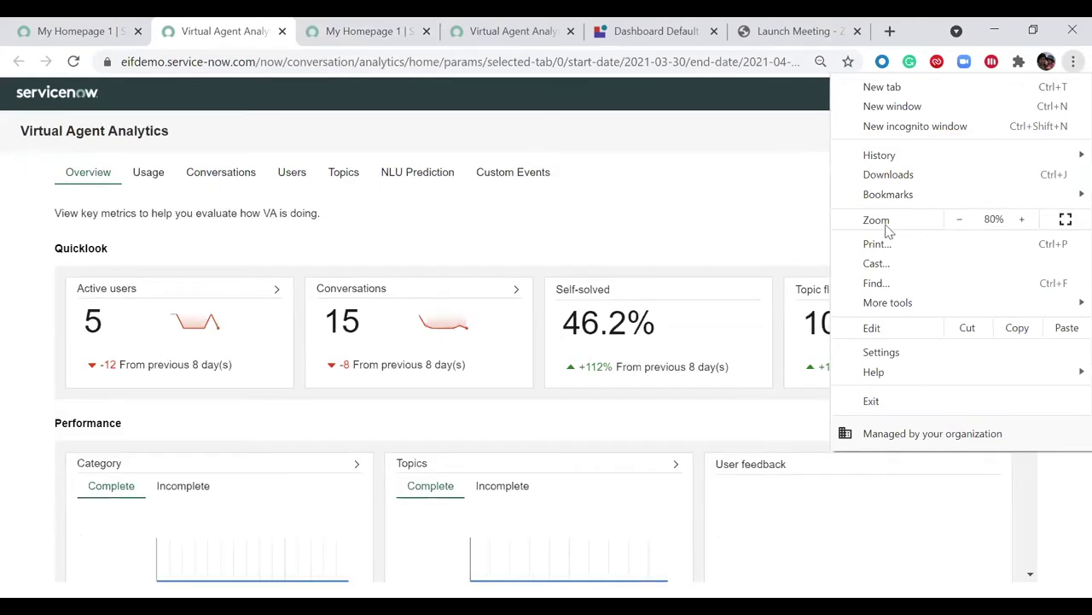
click(823, 184)
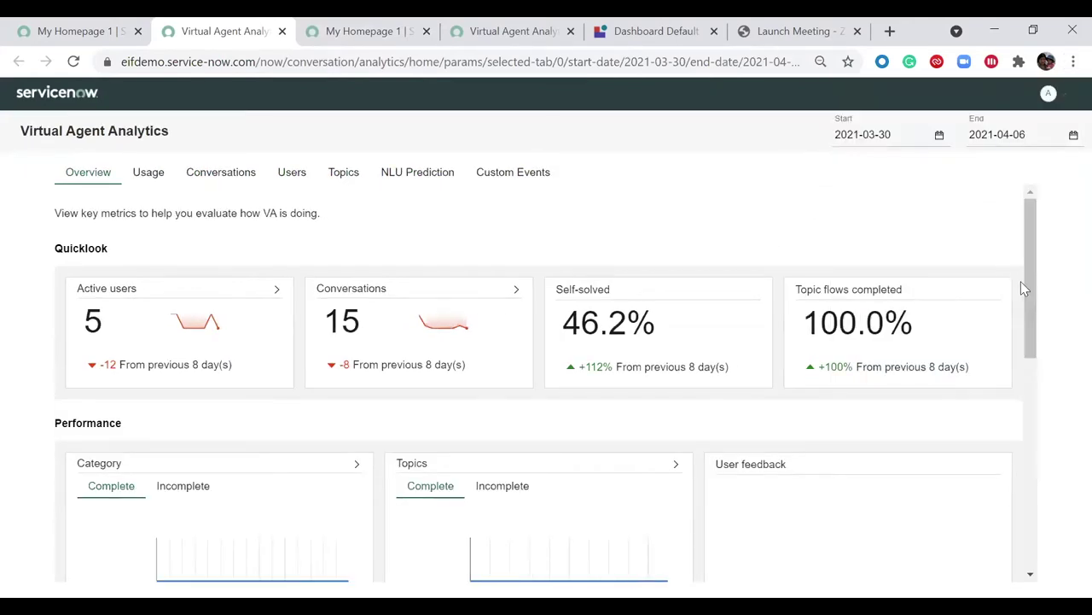
click(79, 176)
scroll(287, 314, down, 3)
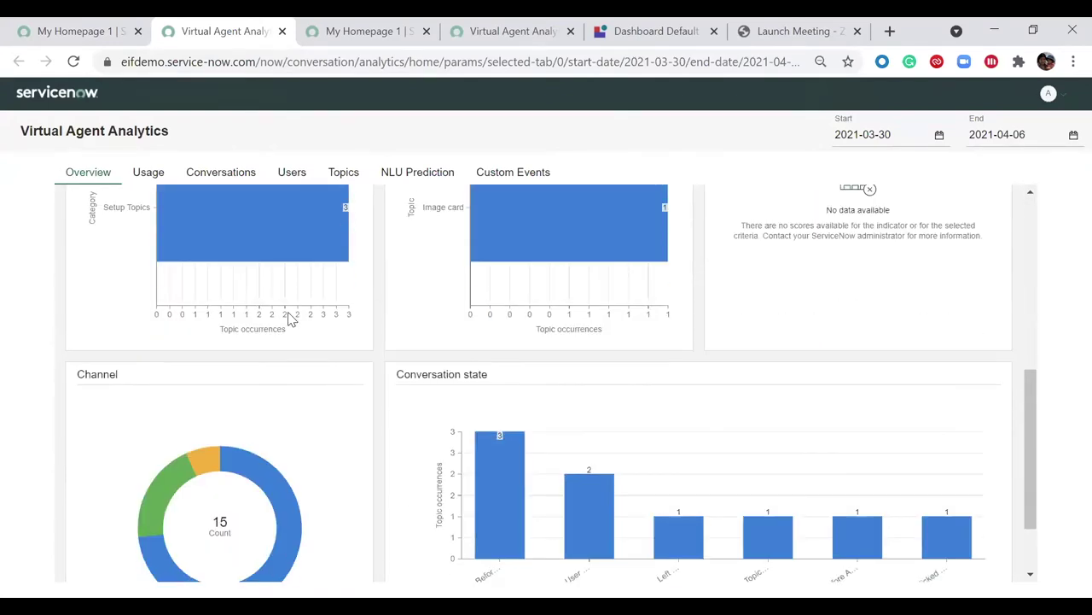
scroll(264, 310, up, 4)
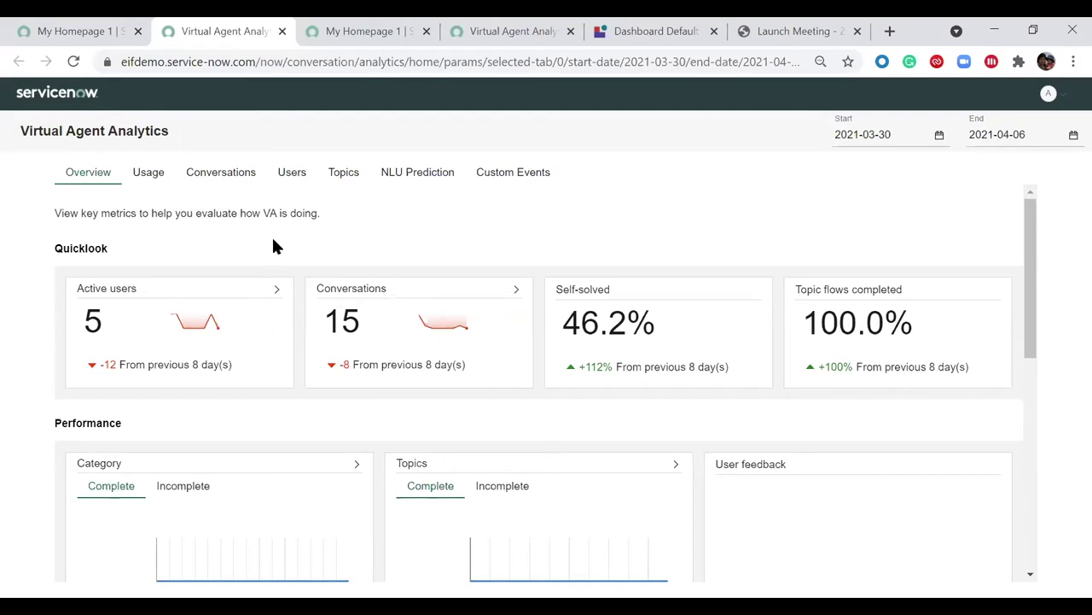
click(152, 174)
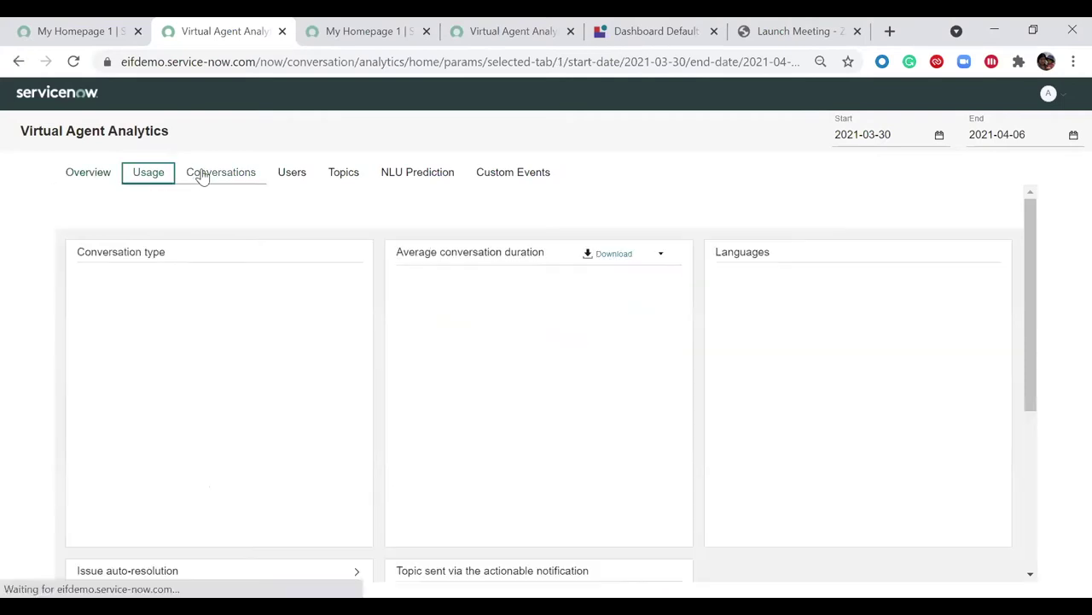
click(248, 178)
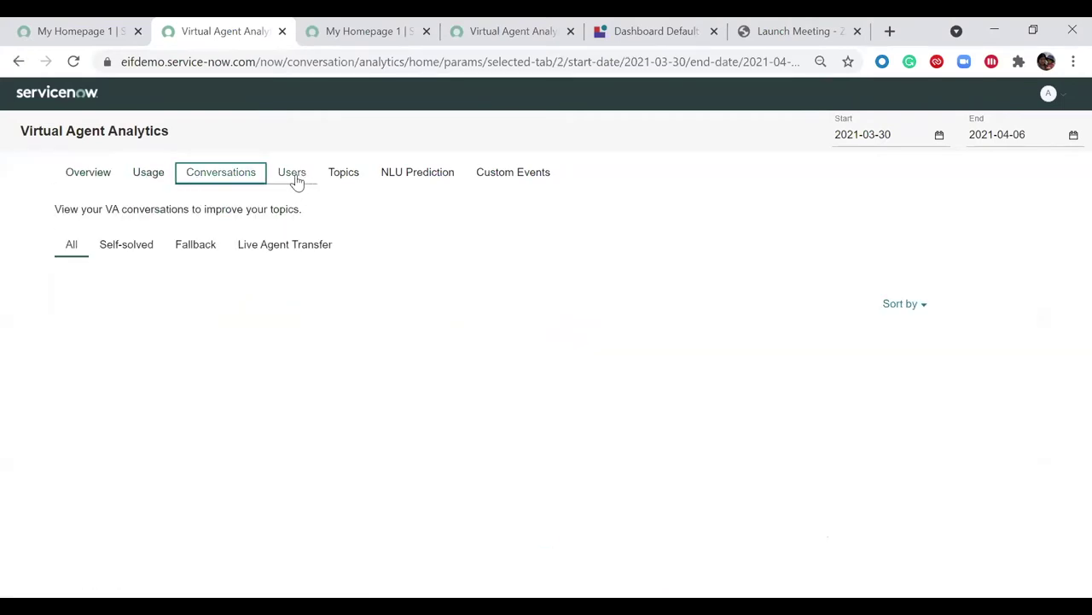
click(295, 179)
click(341, 177)
click(112, 175)
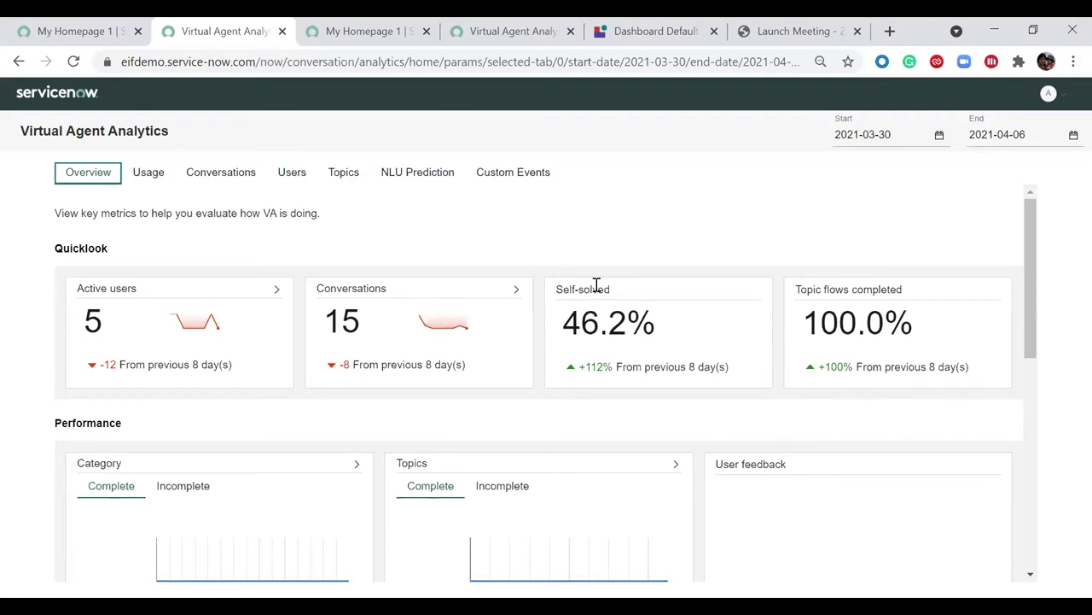
mouse_move(596, 287)
mouse_move(819, 293)
mouse_move(349, 290)
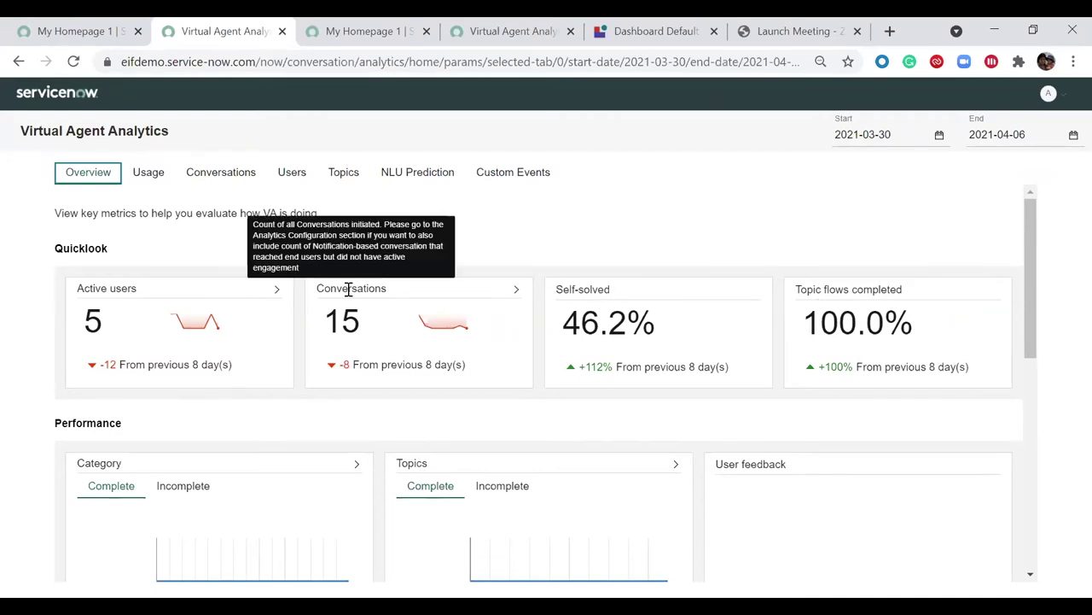
View the Active users metric definition, then try week-based date ranges in the picker
click(132, 288)
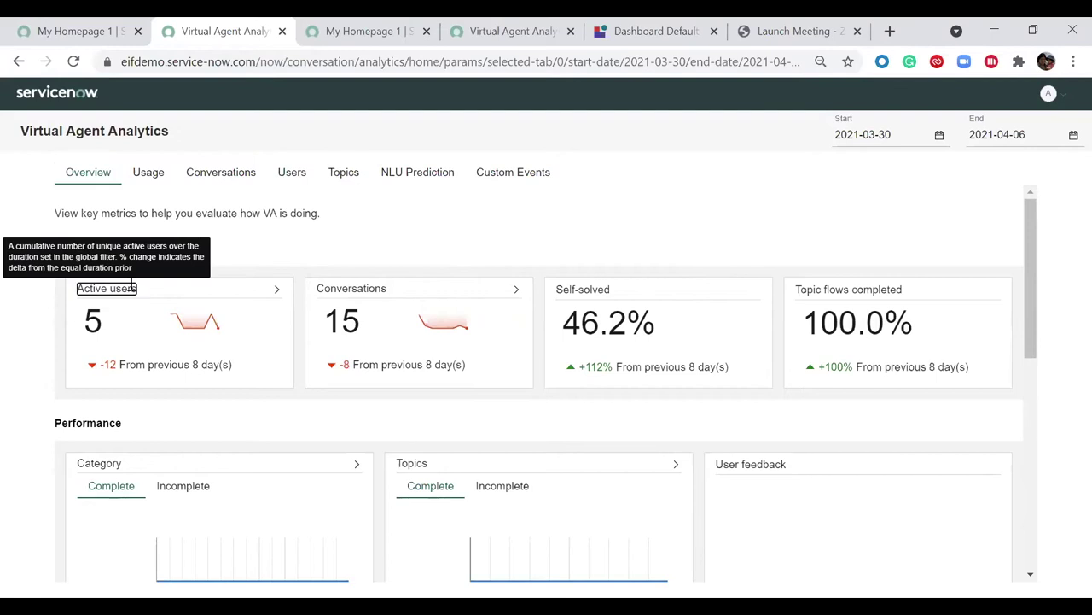
click(938, 136)
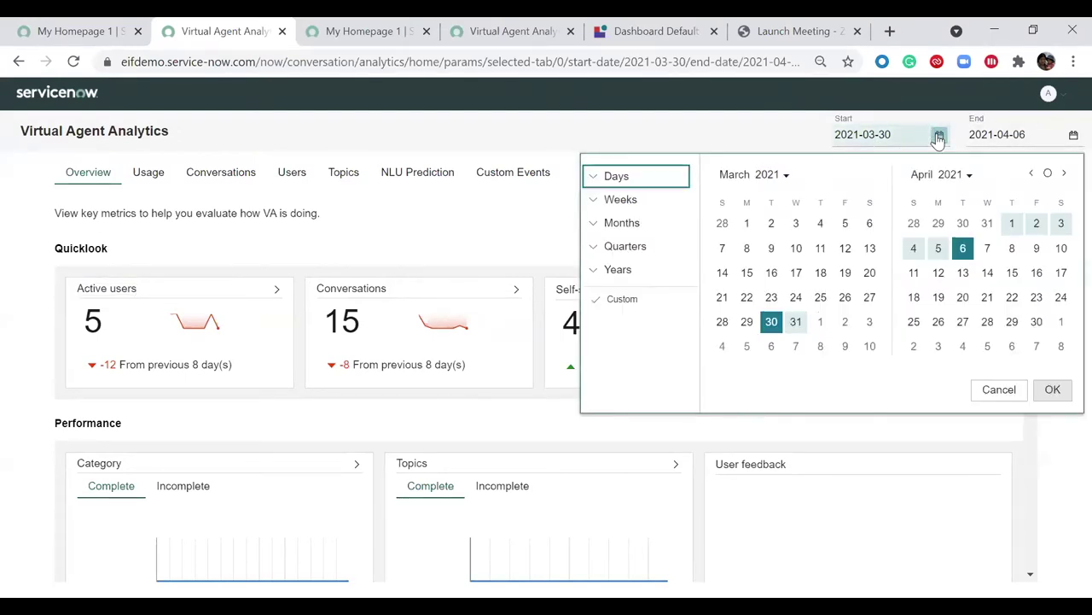
click(601, 200)
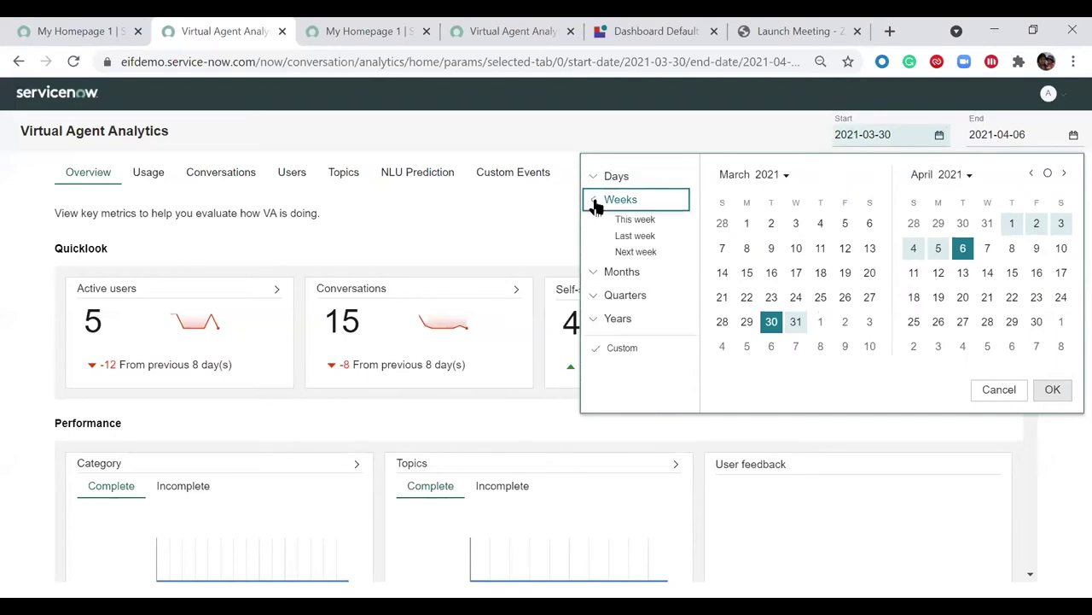
click(747, 248)
click(966, 302)
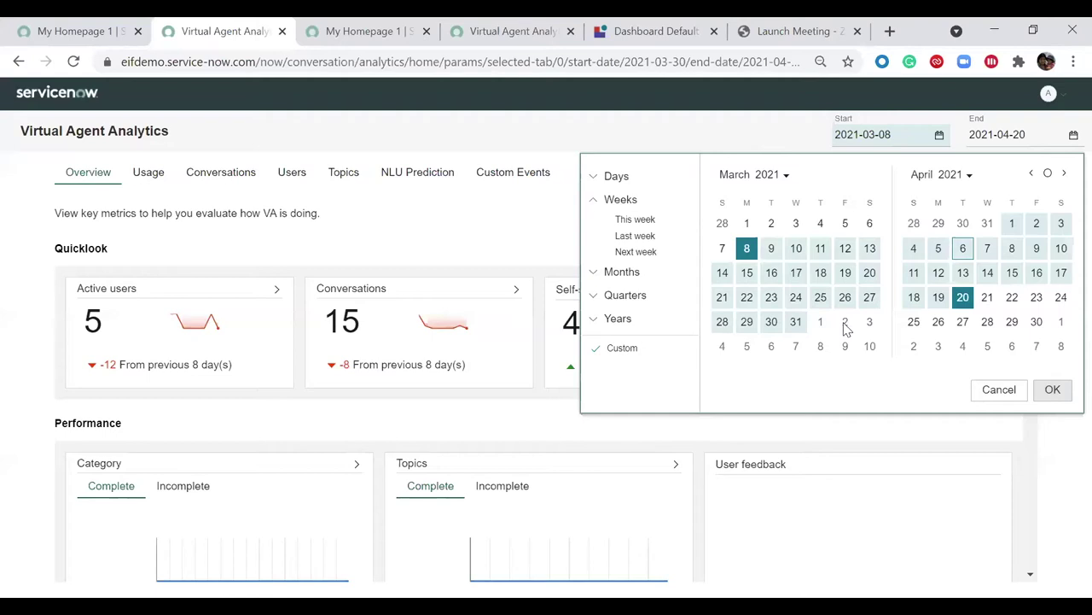
Apply the Last 3 months preset, giving the range 2021-01-01 to 2021-05-01
click(820, 223)
click(987, 247)
click(592, 274)
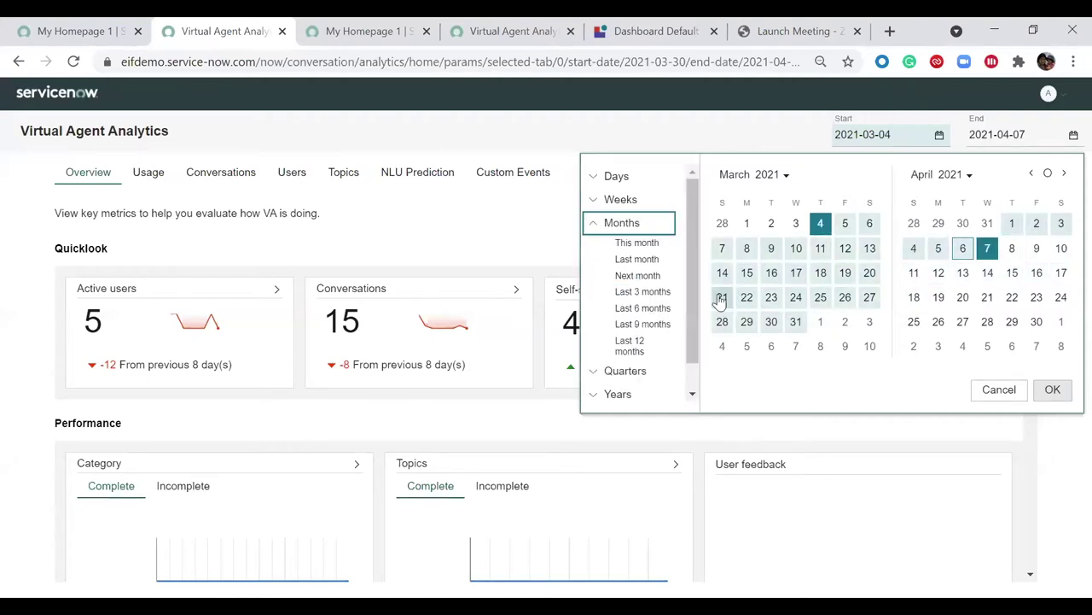
click(638, 274)
click(643, 291)
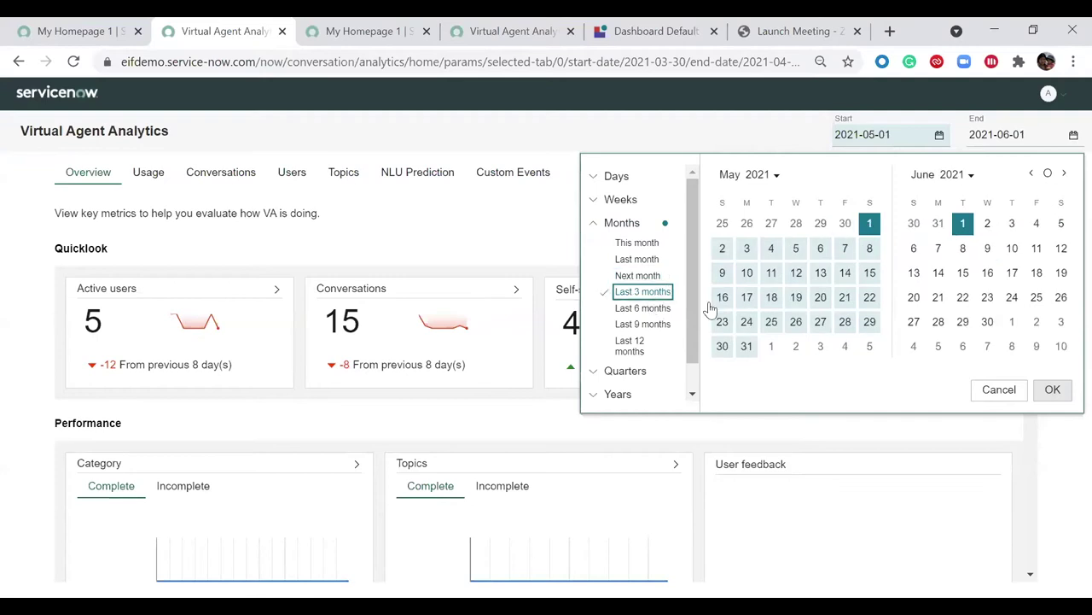
click(1053, 390)
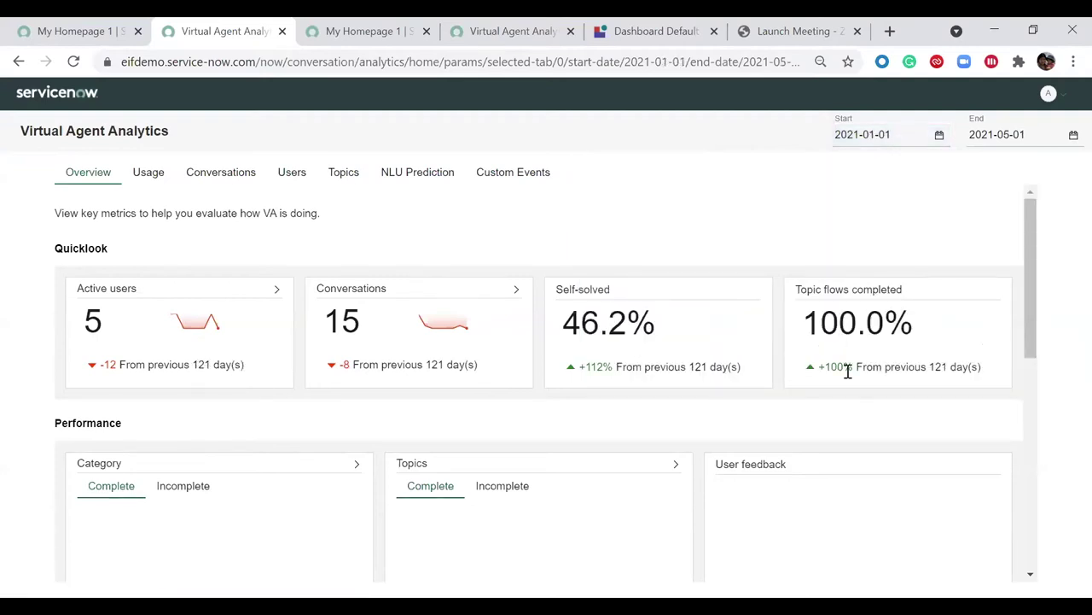
Review the Active users trend chart grouped daily, then monthly, and close it
scroll(742, 301, down, 5)
scroll(743, 299, up, 3)
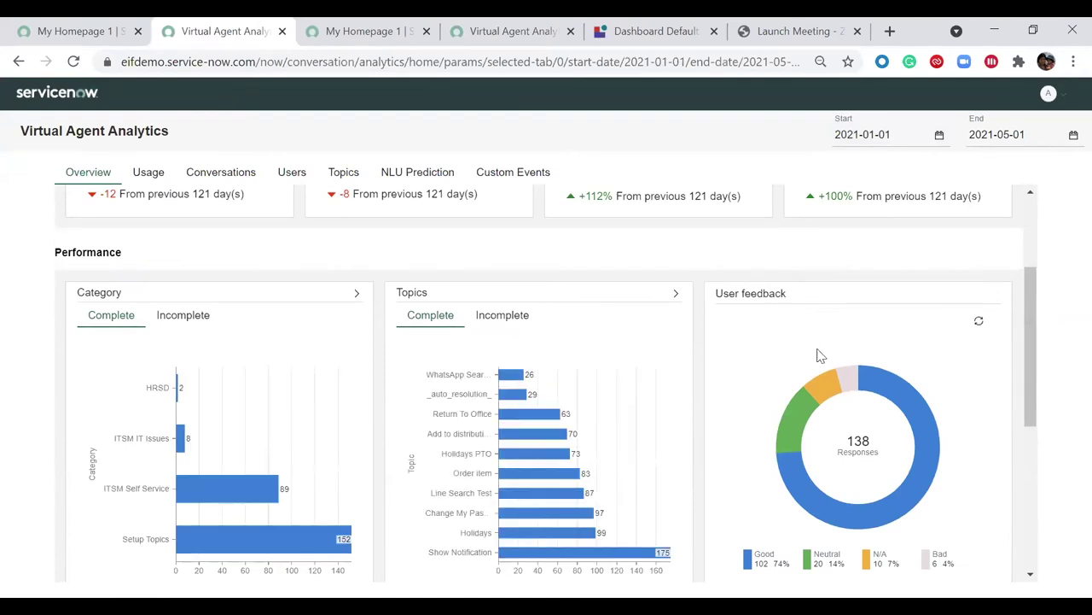
scroll(798, 352, up, 1)
scroll(777, 348, up, 2)
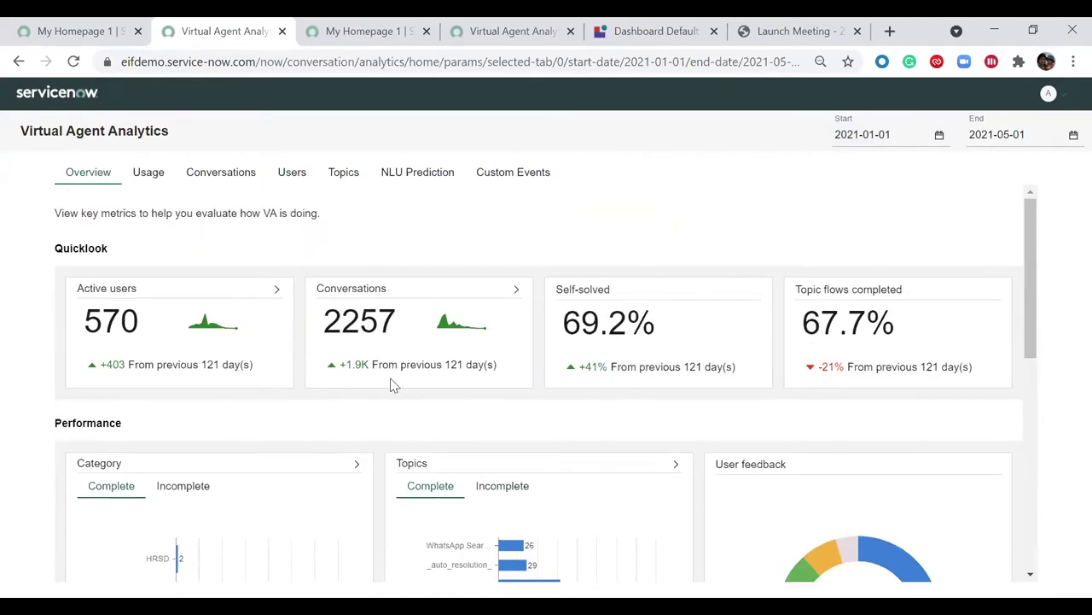
click(219, 333)
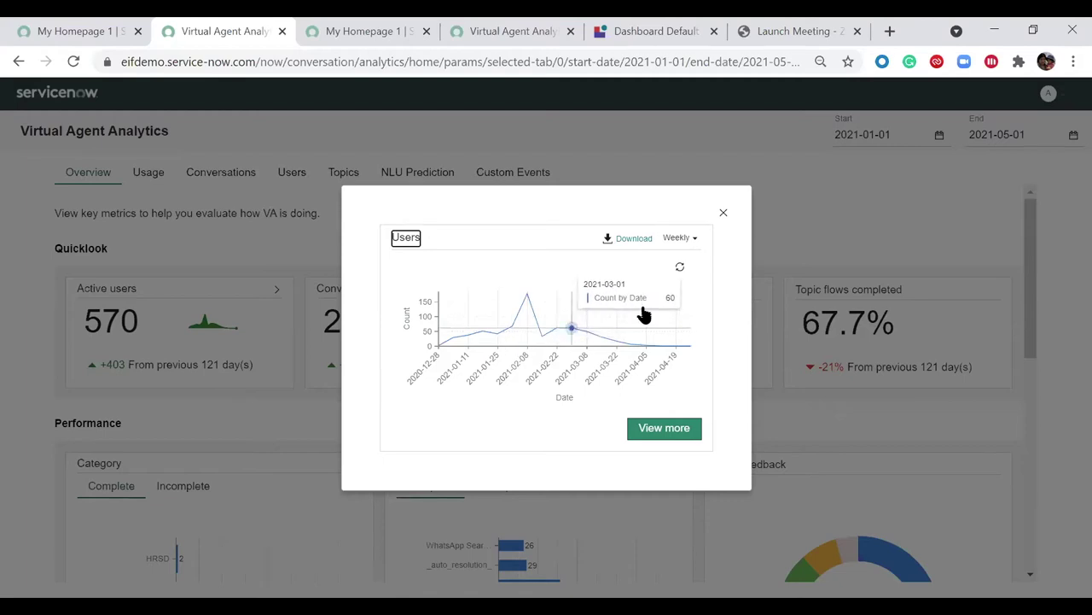
click(697, 240)
click(699, 242)
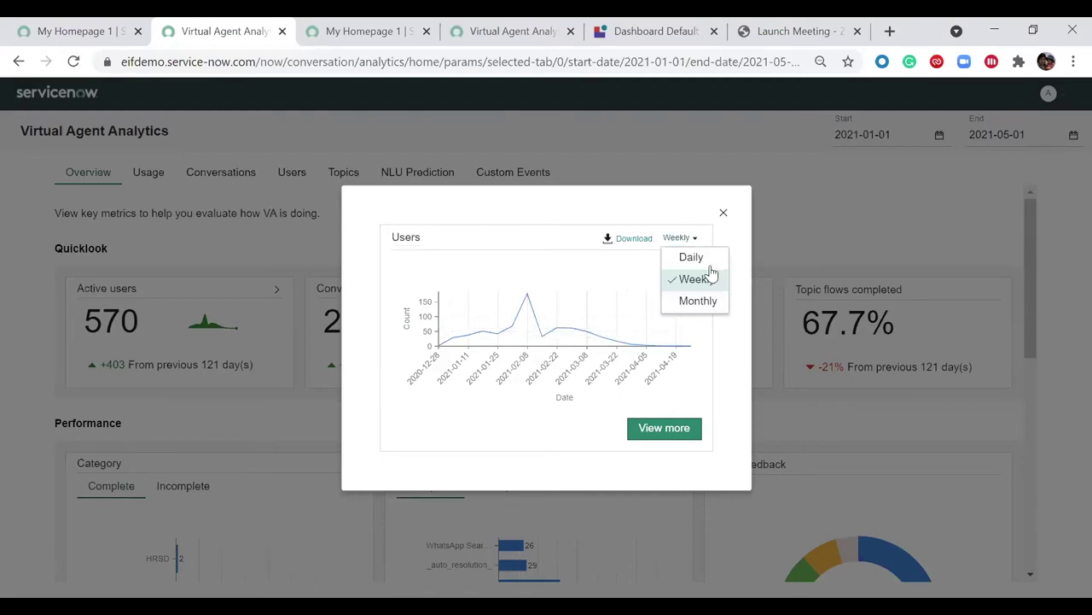
click(705, 259)
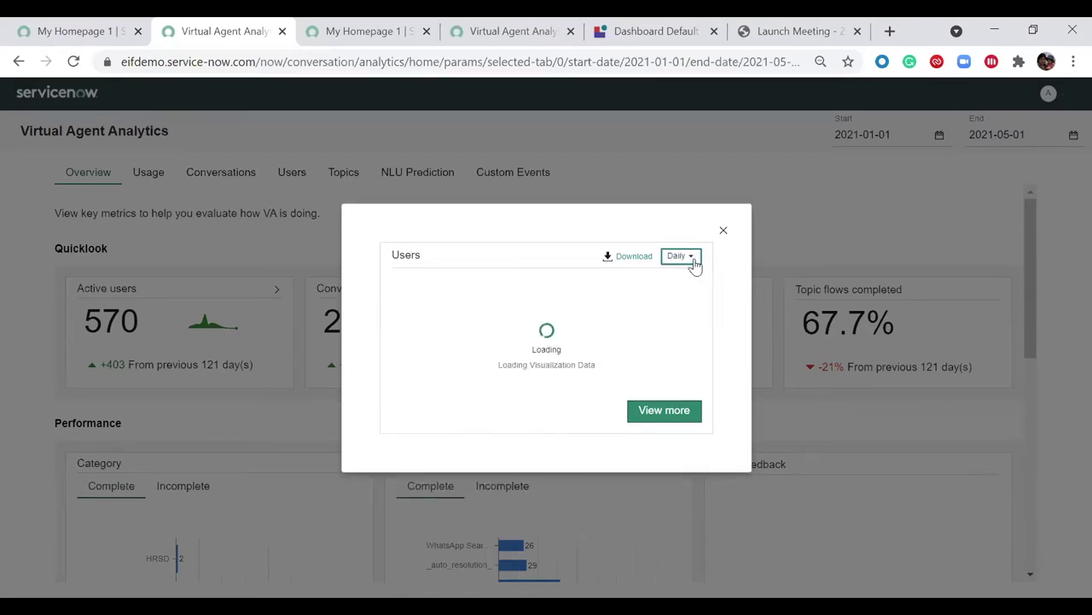
click(693, 257)
click(696, 319)
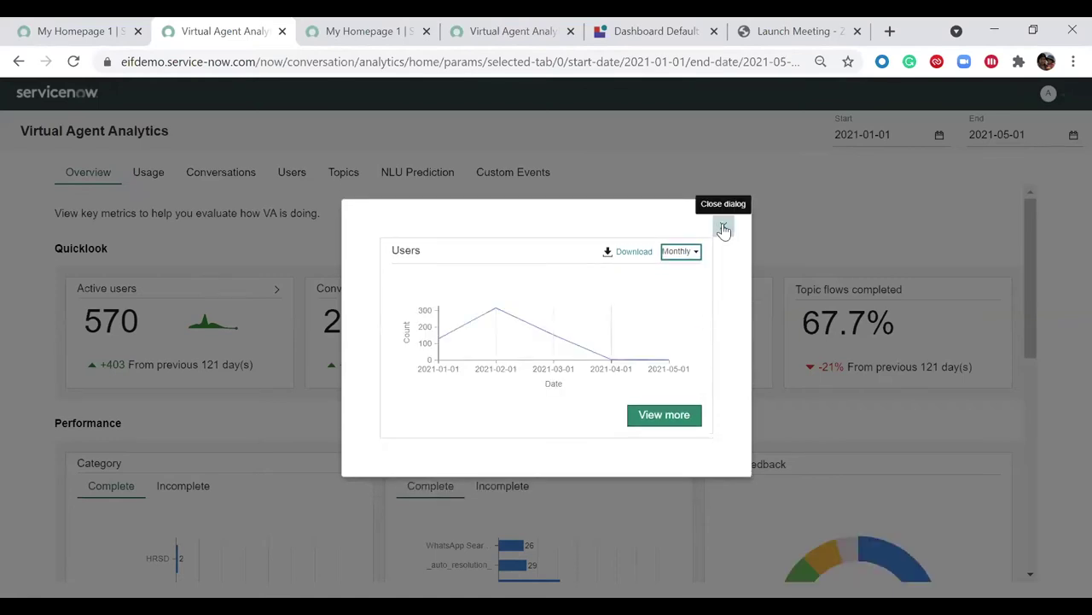
click(724, 229)
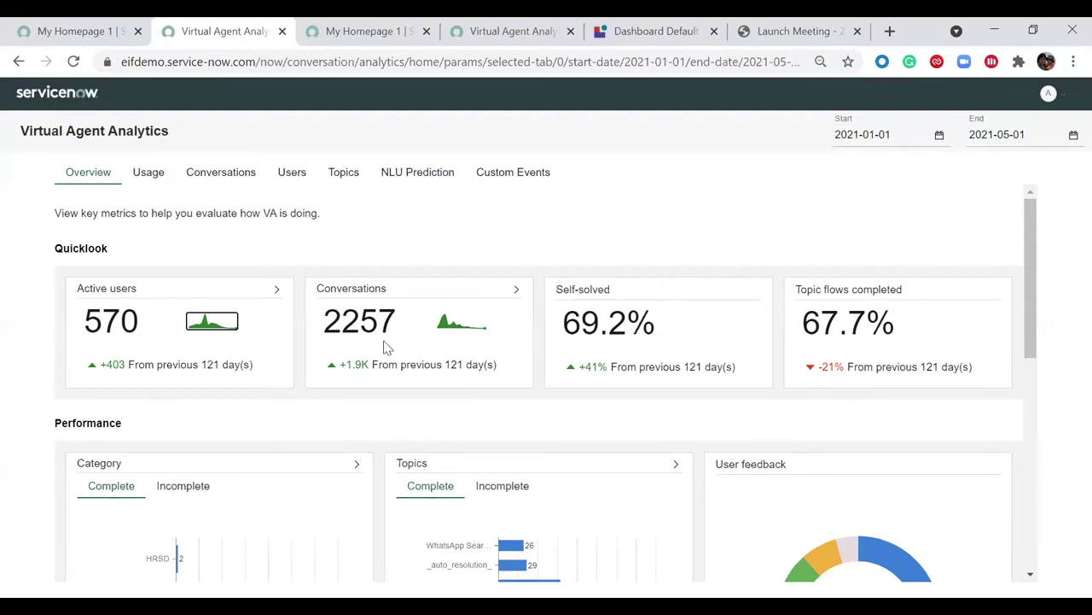
Download the weekly Conversations trend chart data as a CSV file
click(467, 330)
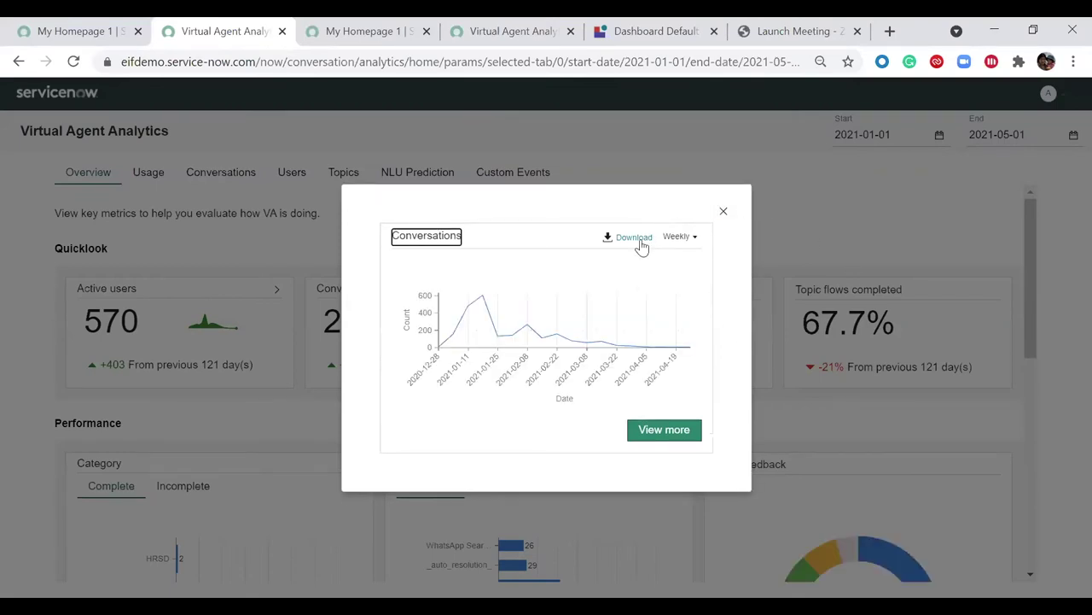
click(630, 241)
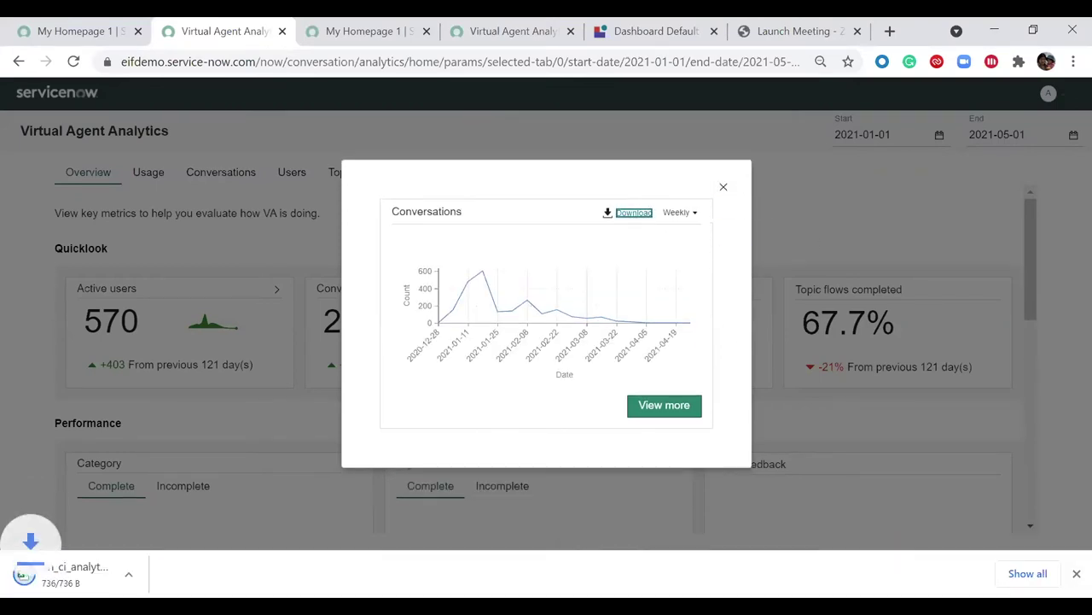
click(723, 188)
scroll(205, 288, down, 1)
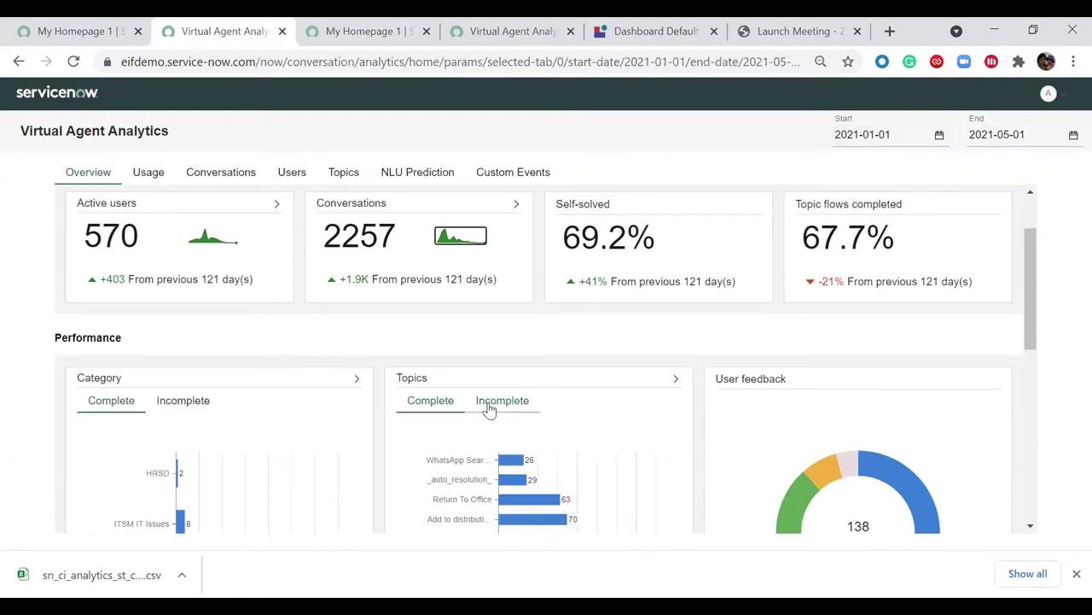
Change the category breakdown from HRSD to ITSM Self Service, reviewing its 152 conversations
scroll(169, 378, down, 1)
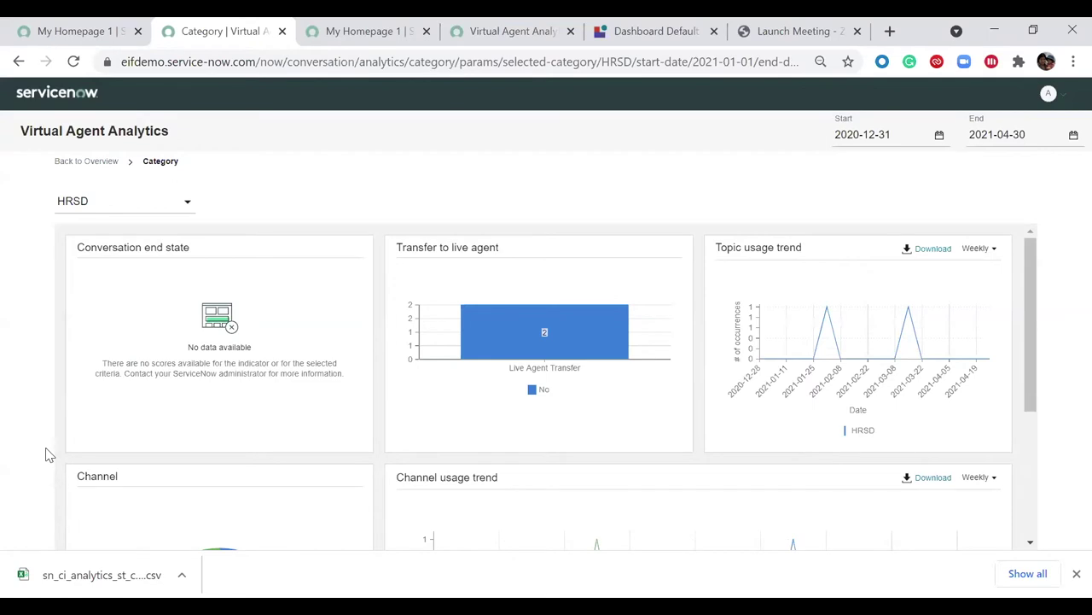
scroll(364, 236, down, 1)
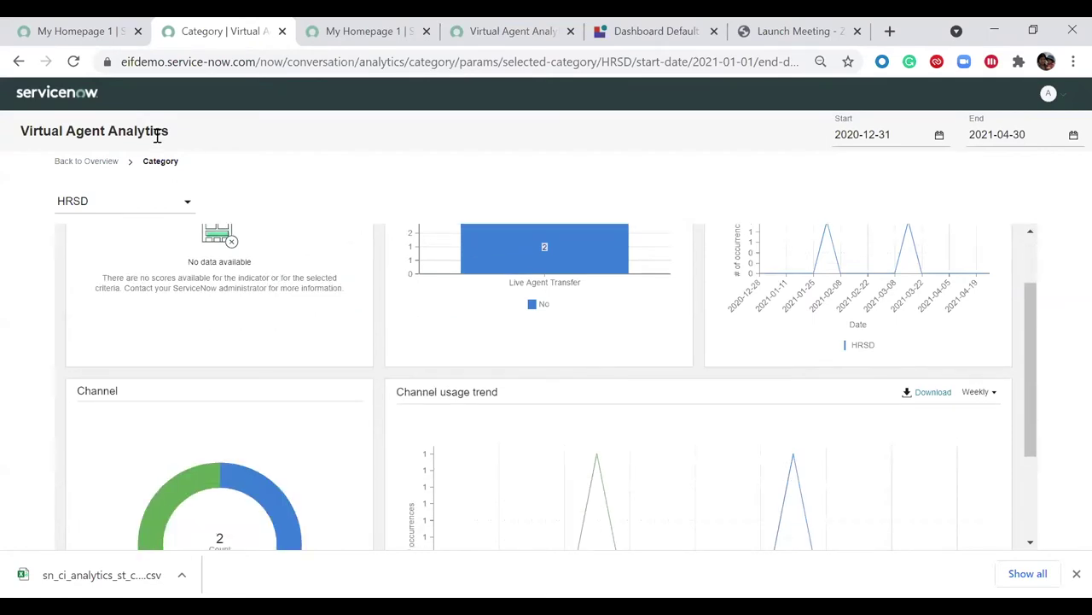
click(188, 205)
click(180, 288)
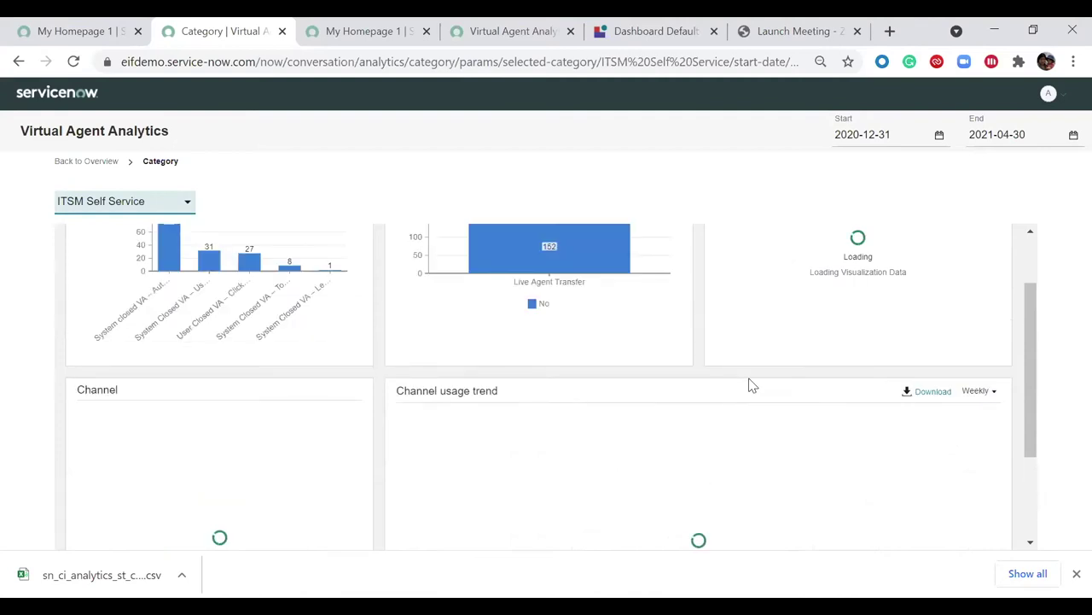
scroll(736, 368, up, 1)
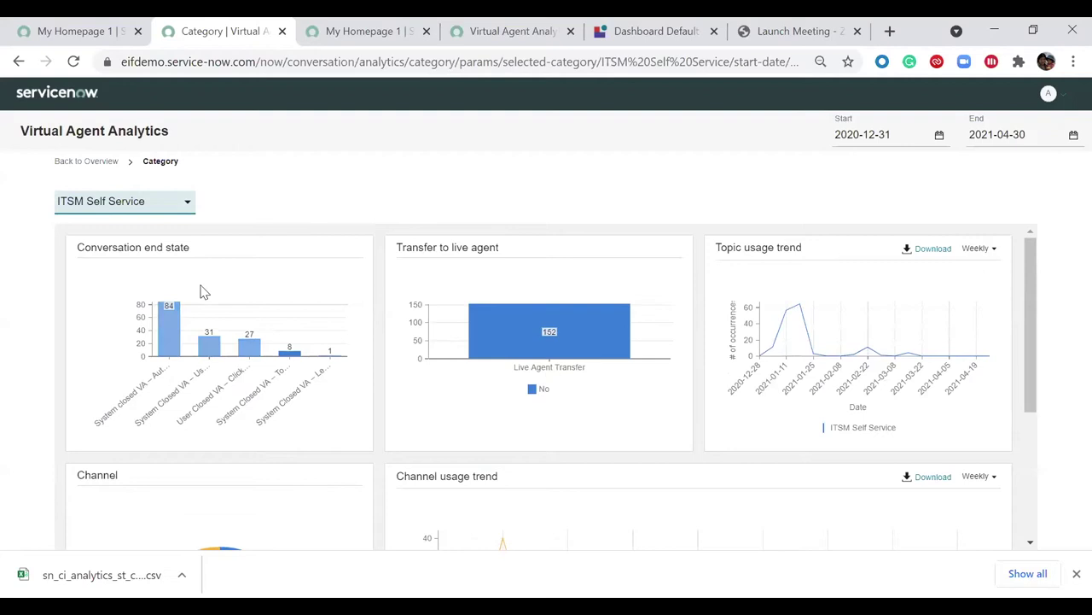
click(189, 207)
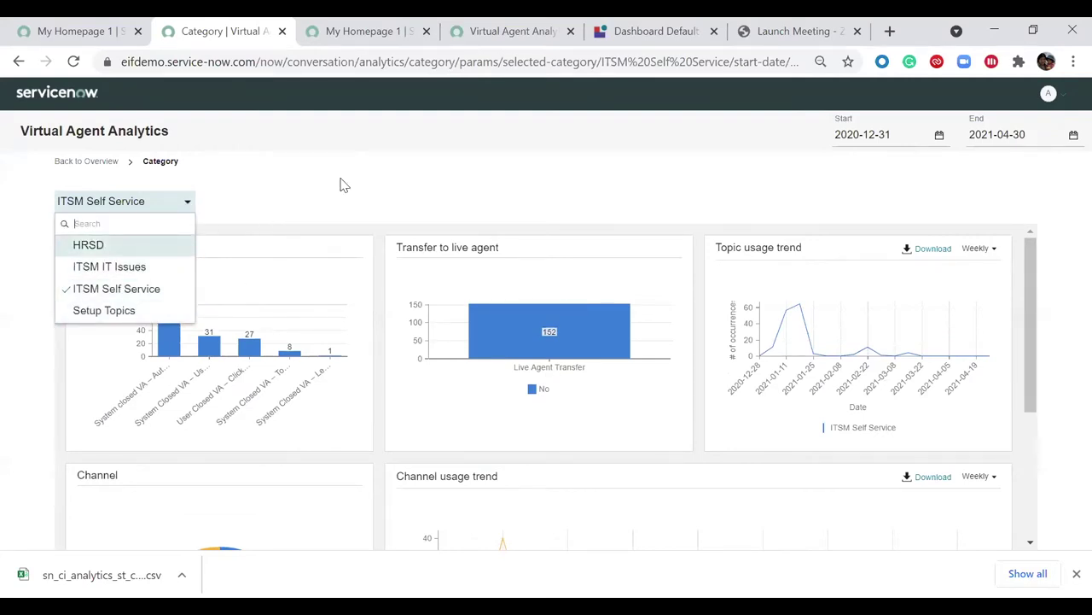
click(325, 211)
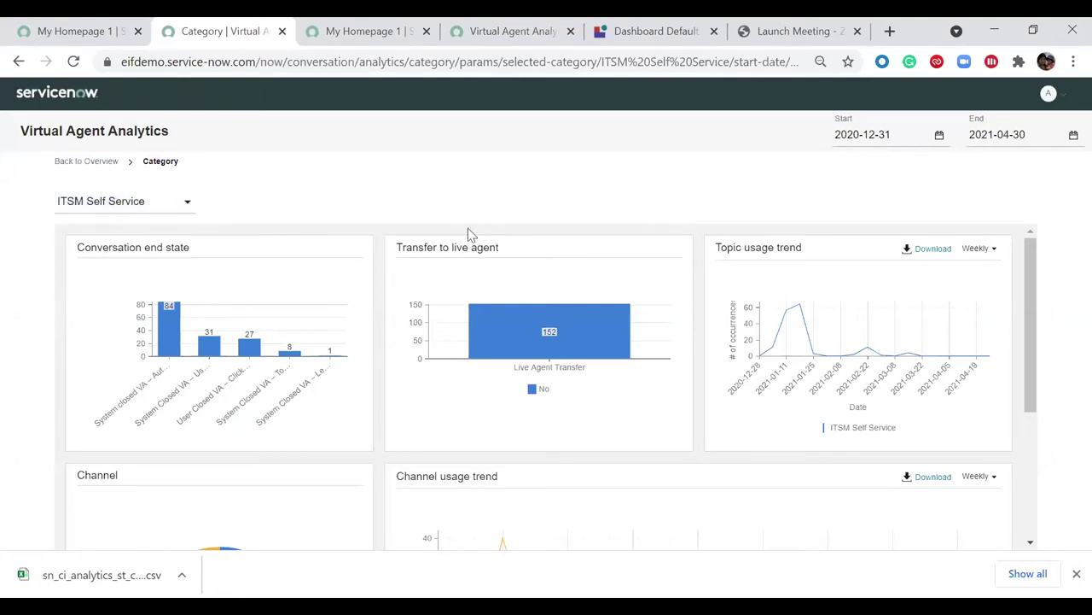
mouse_move(171, 306)
Switch the Topics card to Incomplete and review the Channel and Conversation state charts
scroll(612, 368, down, 1)
scroll(612, 368, up, 1)
scroll(980, 395, down, 1)
scroll(979, 395, down, 3)
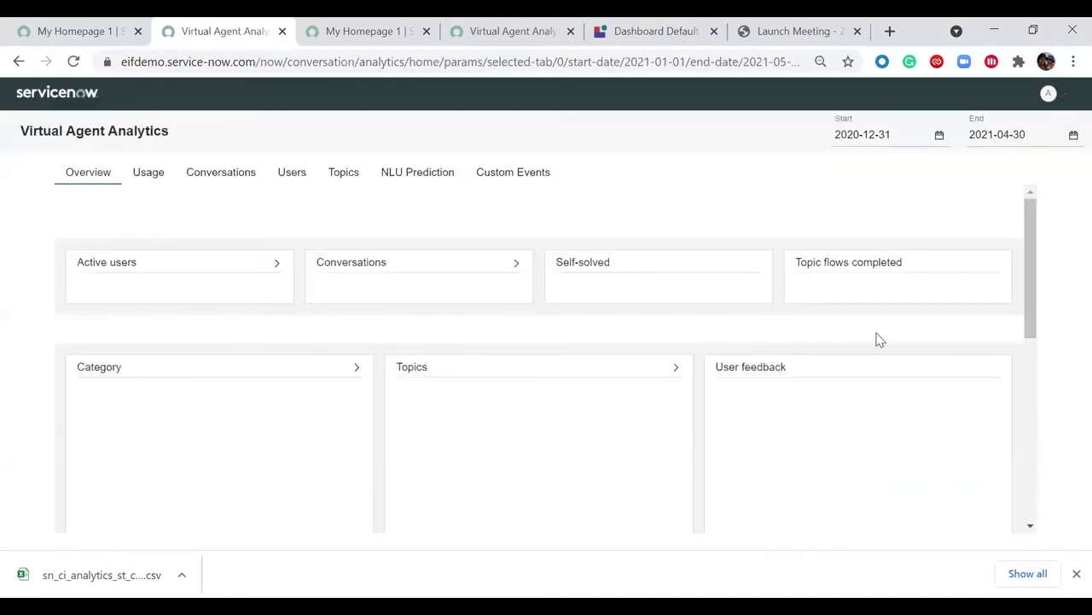
scroll(913, 413, down, 3)
scroll(927, 355, up, 2)
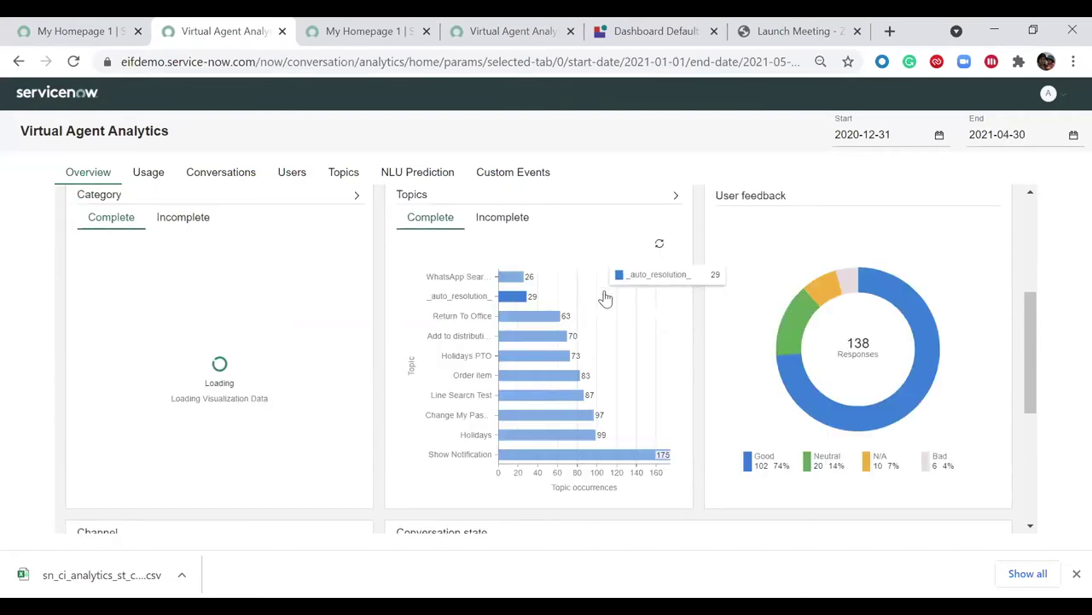
click(500, 221)
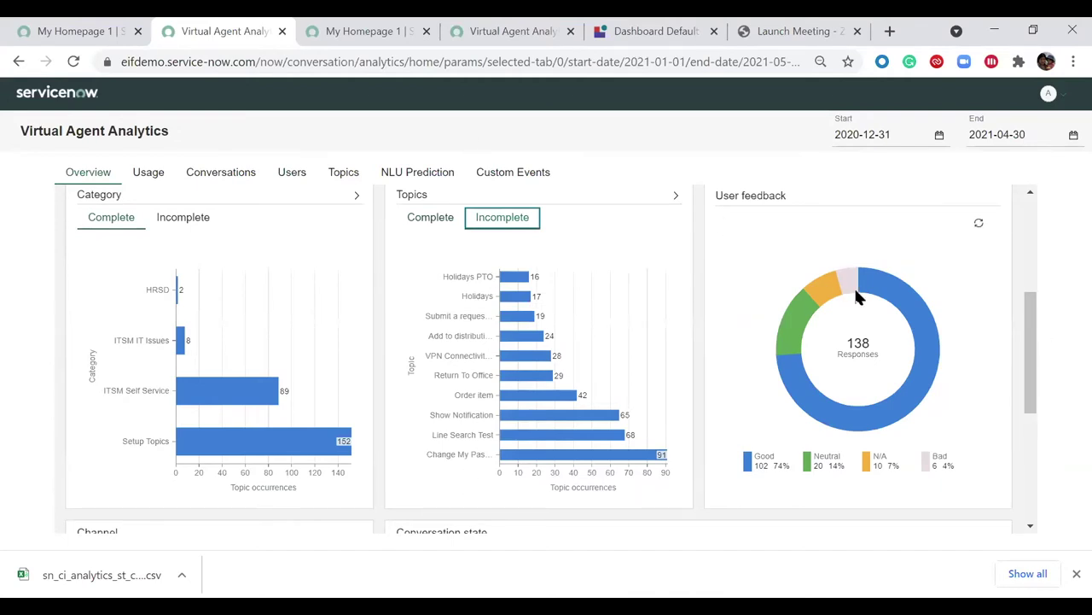
scroll(778, 295, down, 3)
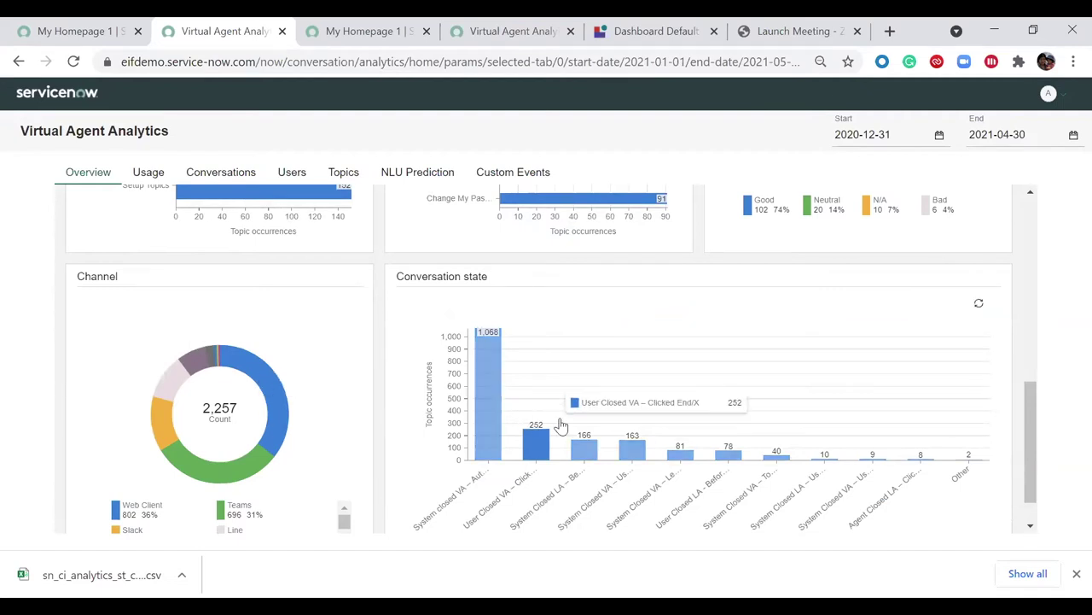
scroll(556, 419, down, 1)
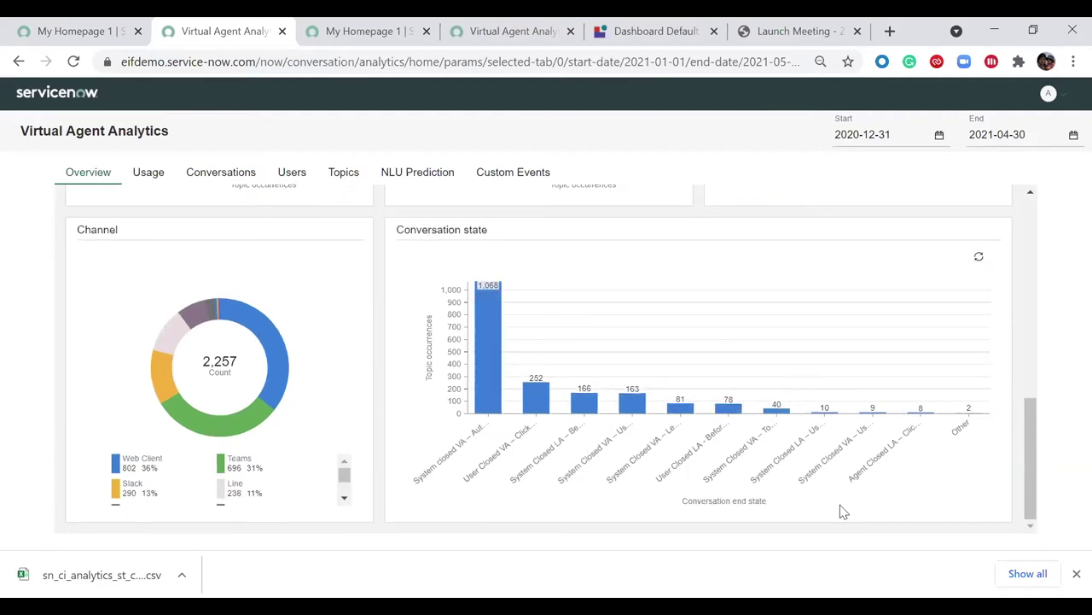
mouse_move(662, 404)
mouse_move(805, 392)
scroll(975, 308, up, 10)
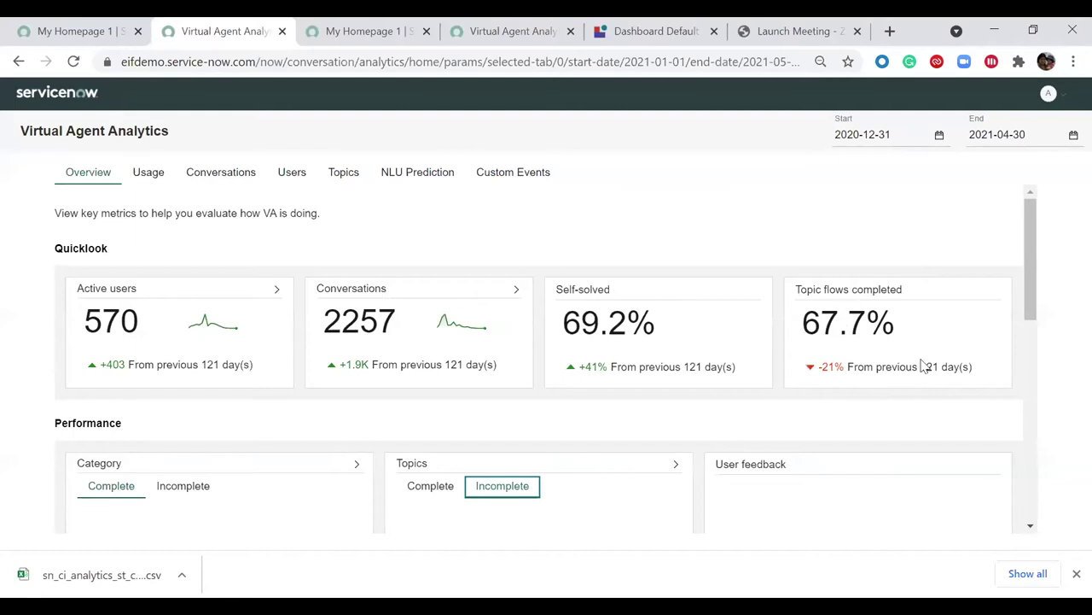
scroll(922, 366, down, 2)
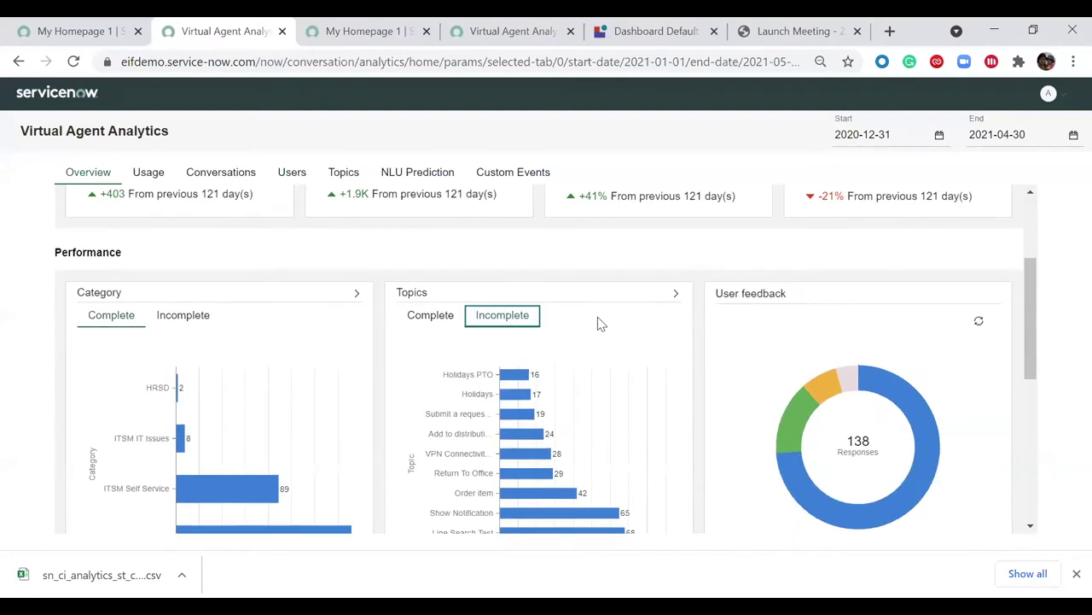
scroll(577, 319, up, 2)
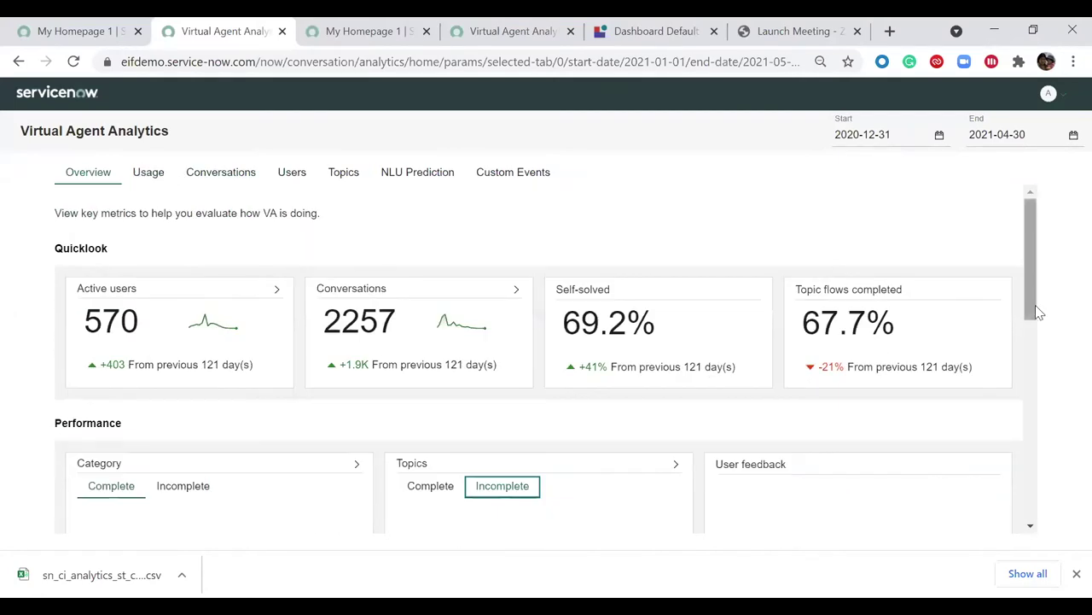
scroll(990, 441, down, 1)
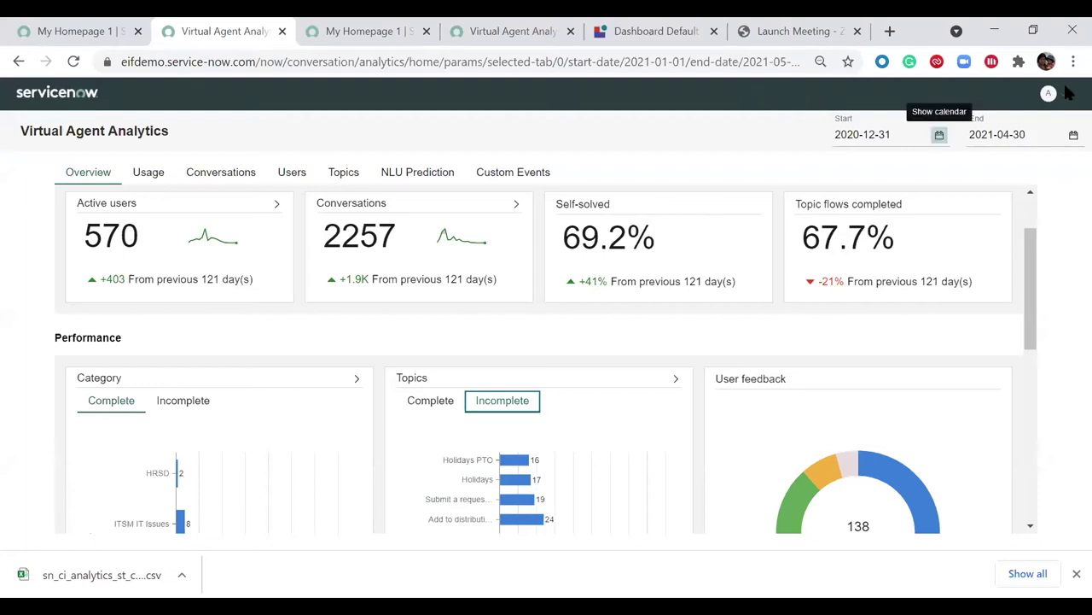
click(922, 137)
click(939, 139)
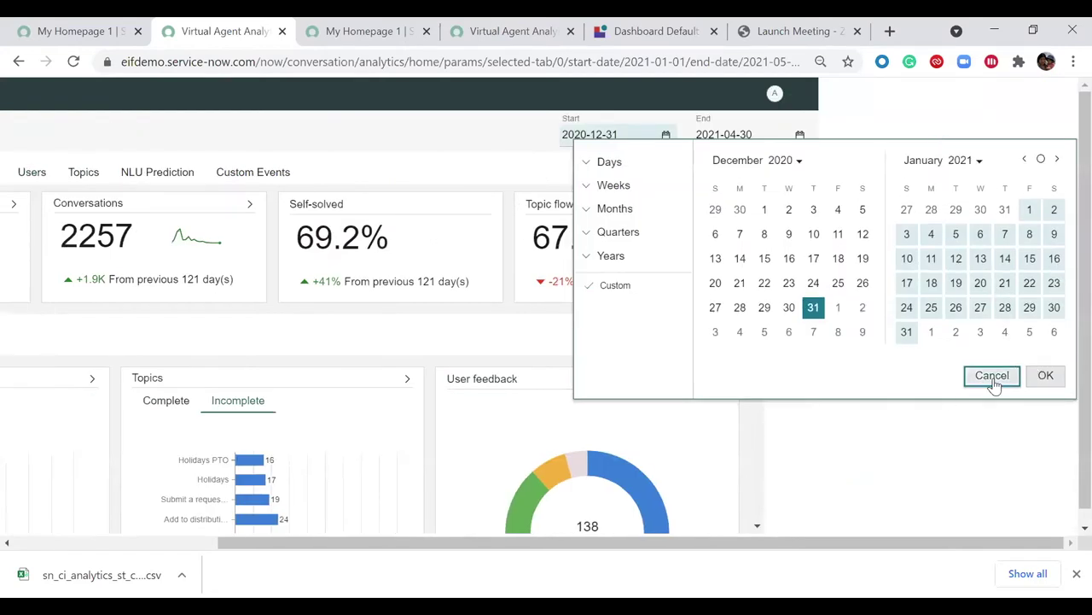
click(995, 380)
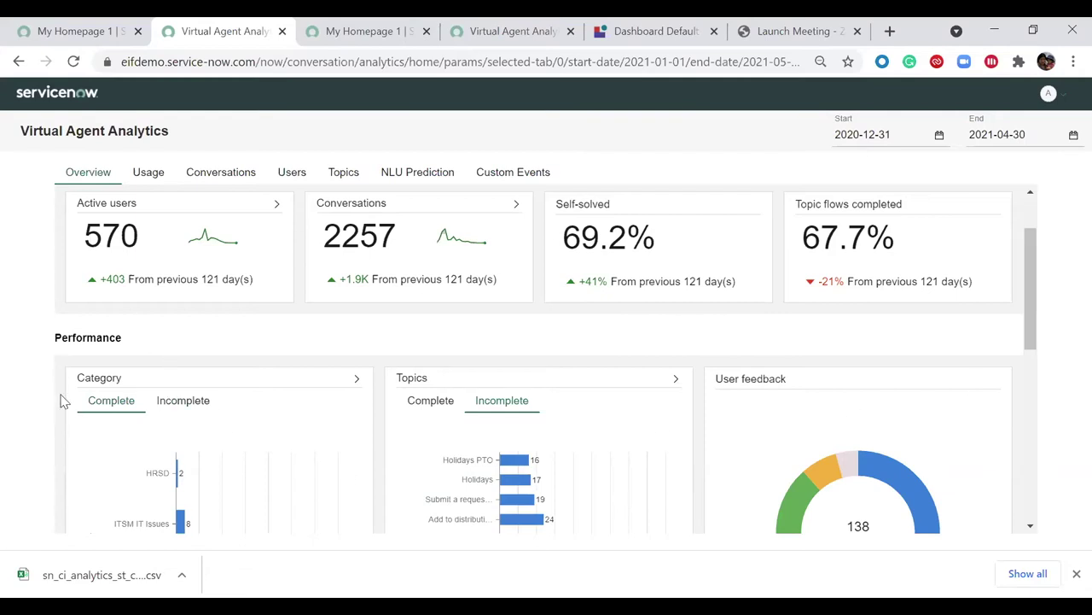
scroll(391, 440, down, 3)
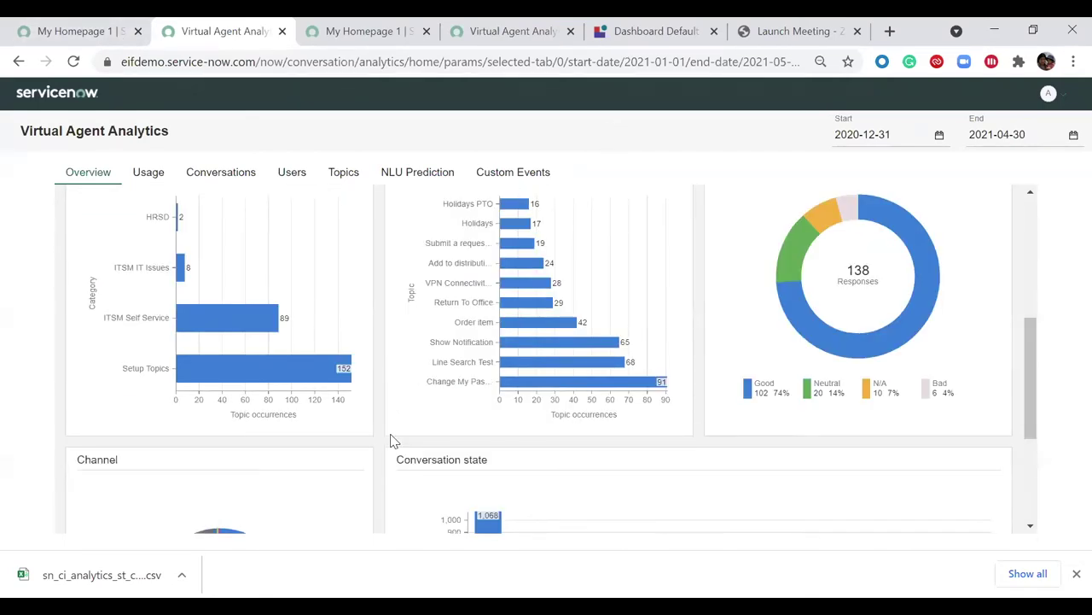
scroll(611, 316, up, 3)
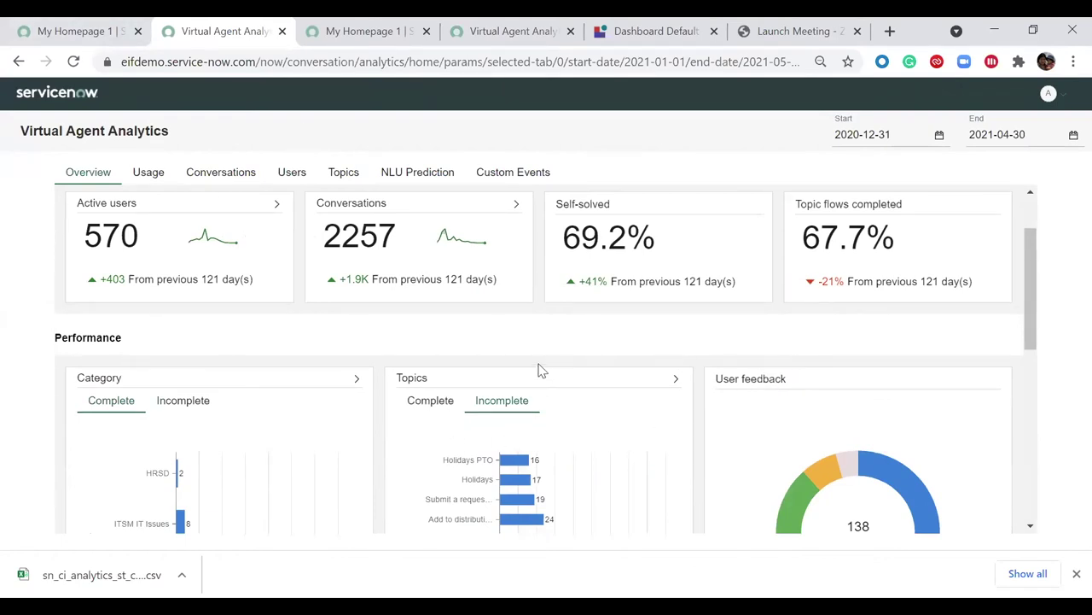
Open the Usage tab and review conversation type, duration, language and notification engagement charts
click(149, 172)
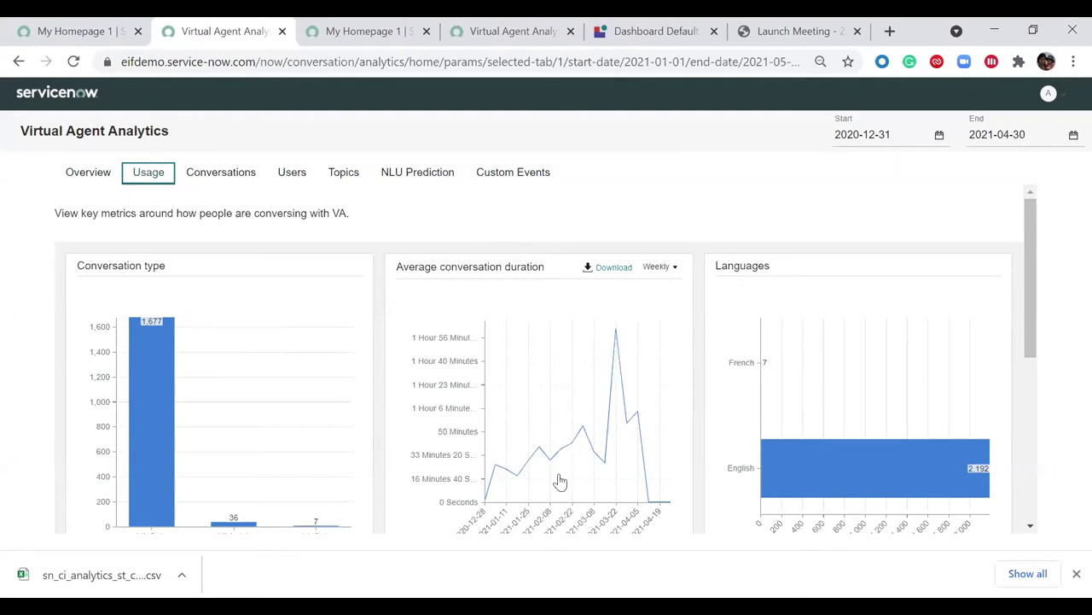
scroll(390, 299, down, 1)
scroll(427, 349, up, 1)
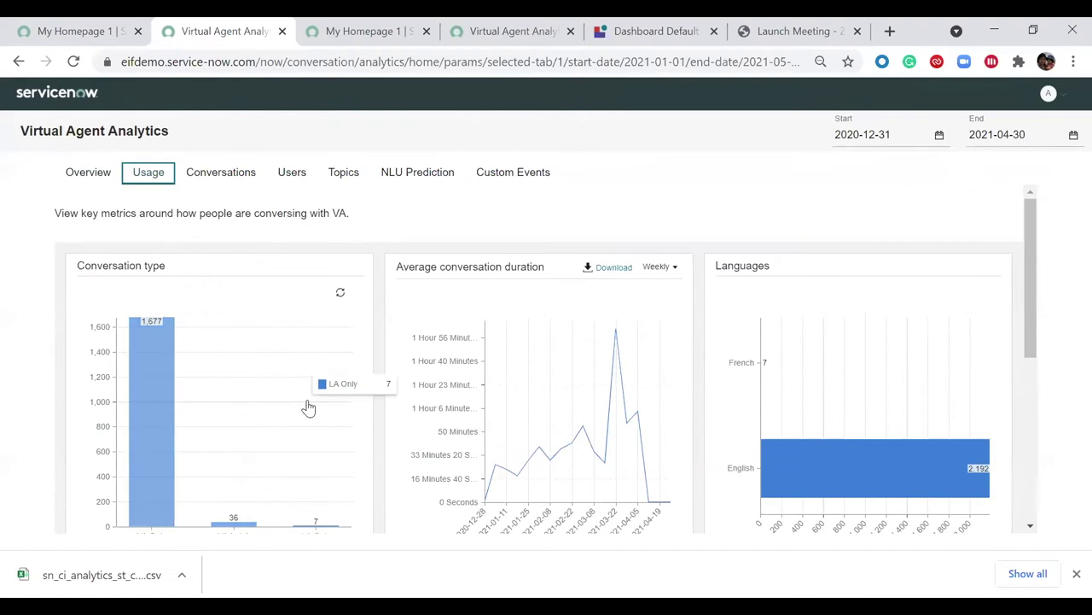
scroll(371, 429, down, 1)
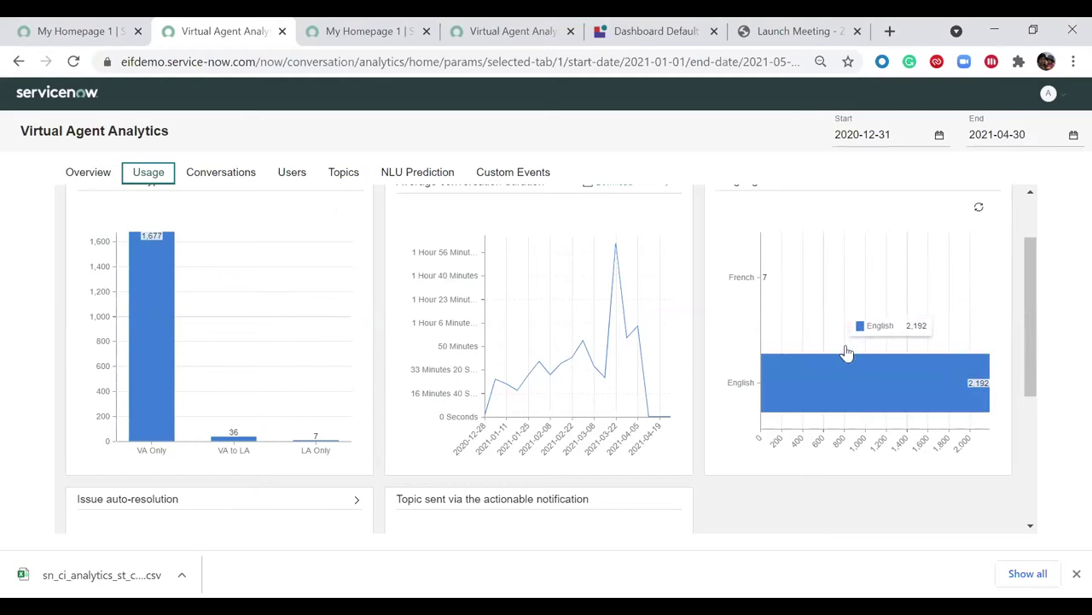
scroll(566, 341, up, 1)
scroll(567, 340, down, 2)
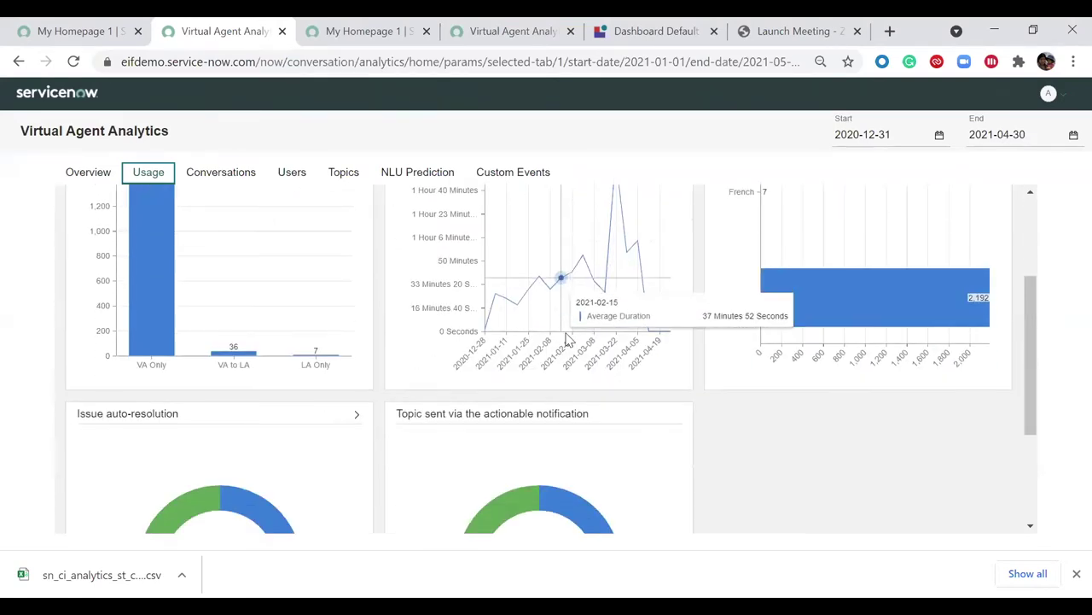
scroll(567, 340, down, 2)
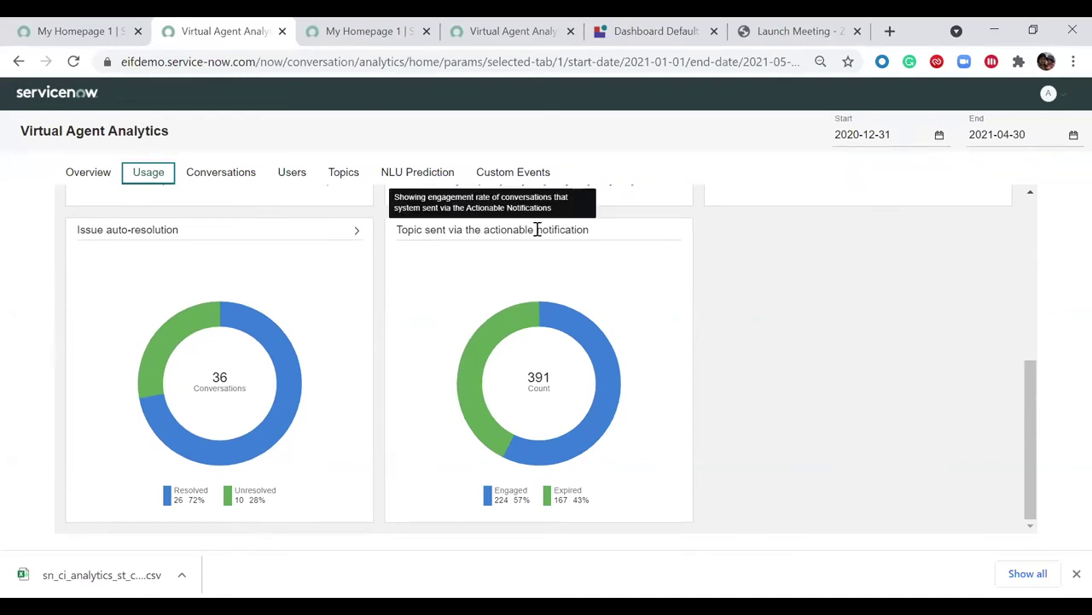
mouse_move(604, 354)
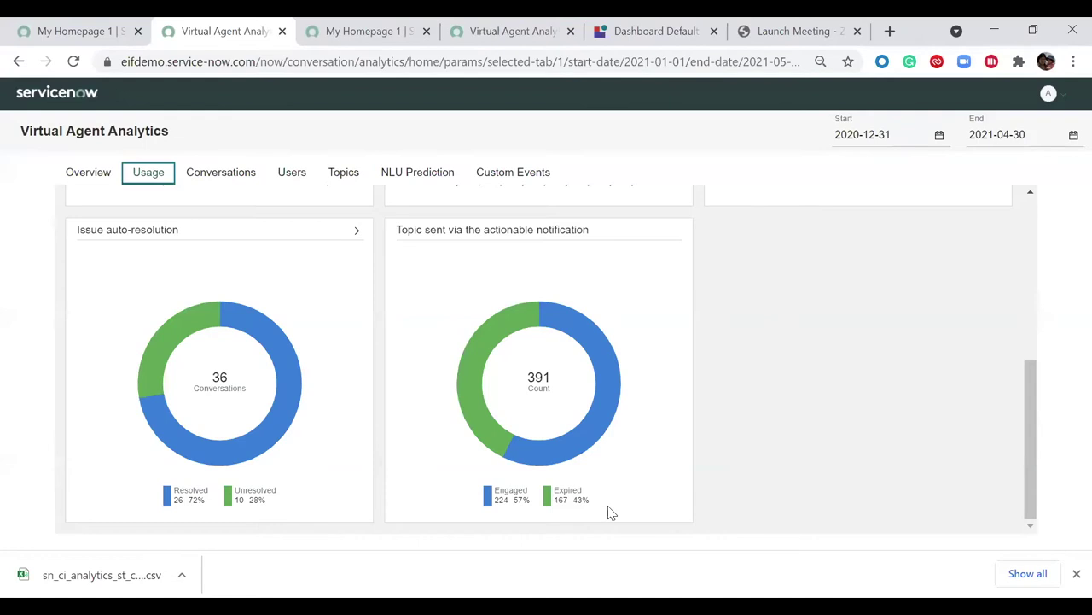
click(358, 236)
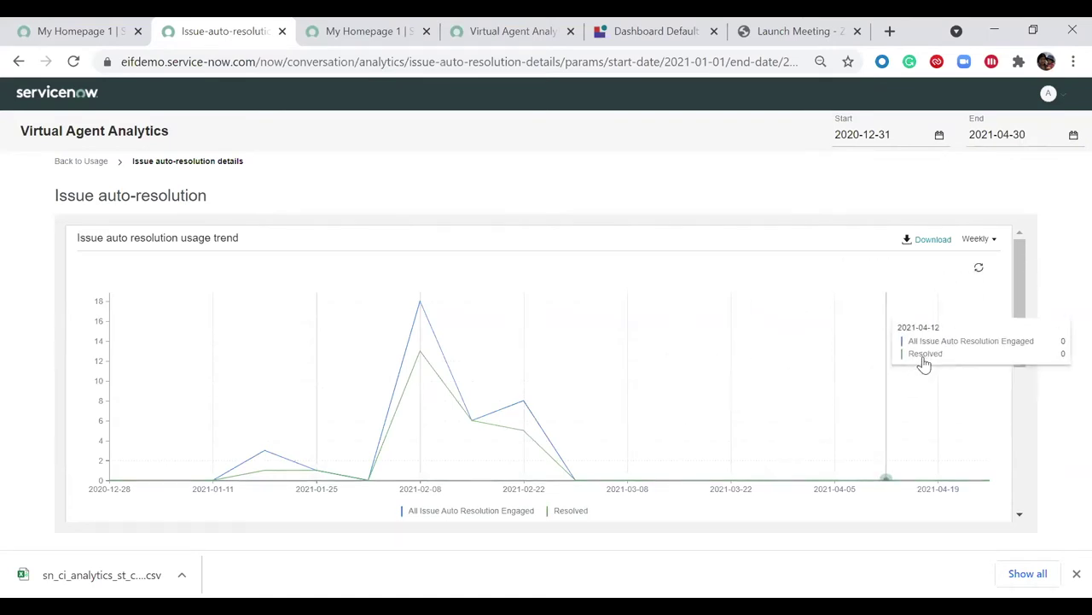
scroll(619, 267, down, 1)
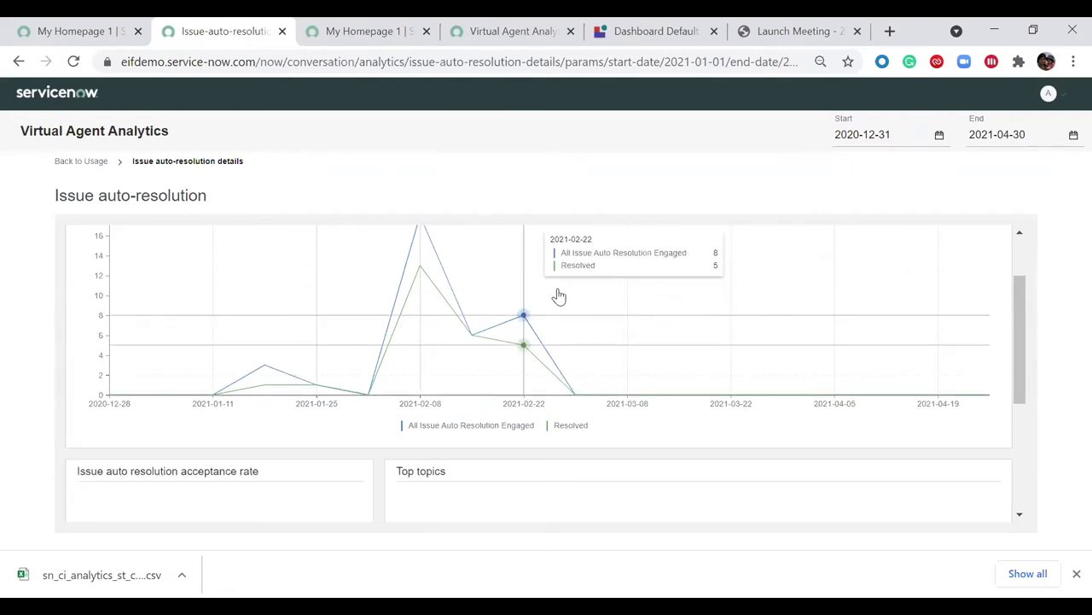
scroll(649, 324, down, 2)
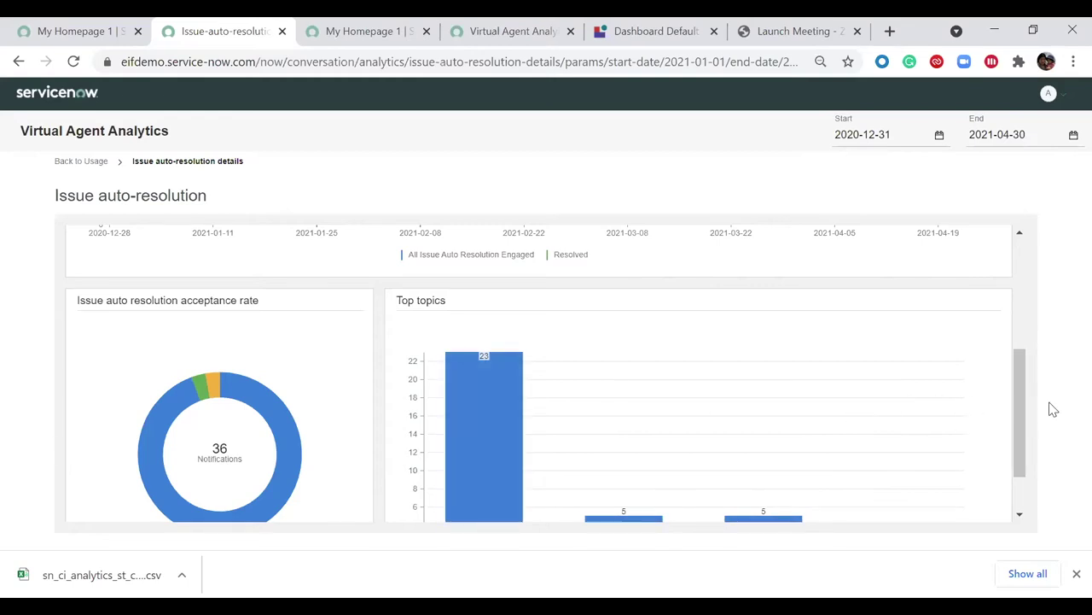
mouse_move(954, 407)
scroll(942, 398, down, 2)
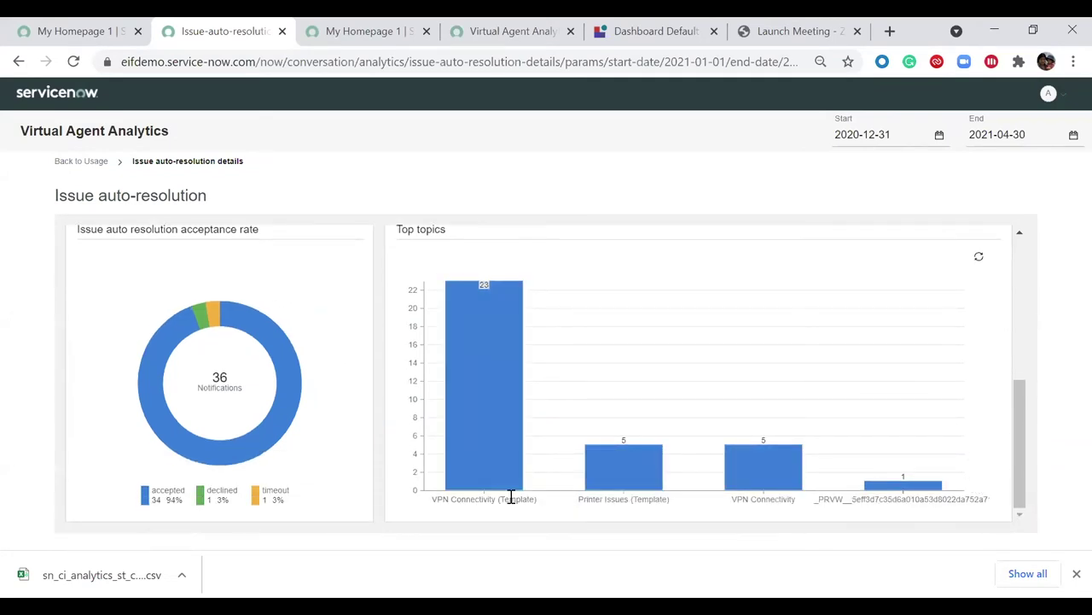
mouse_move(587, 391)
scroll(317, 373, up, 1)
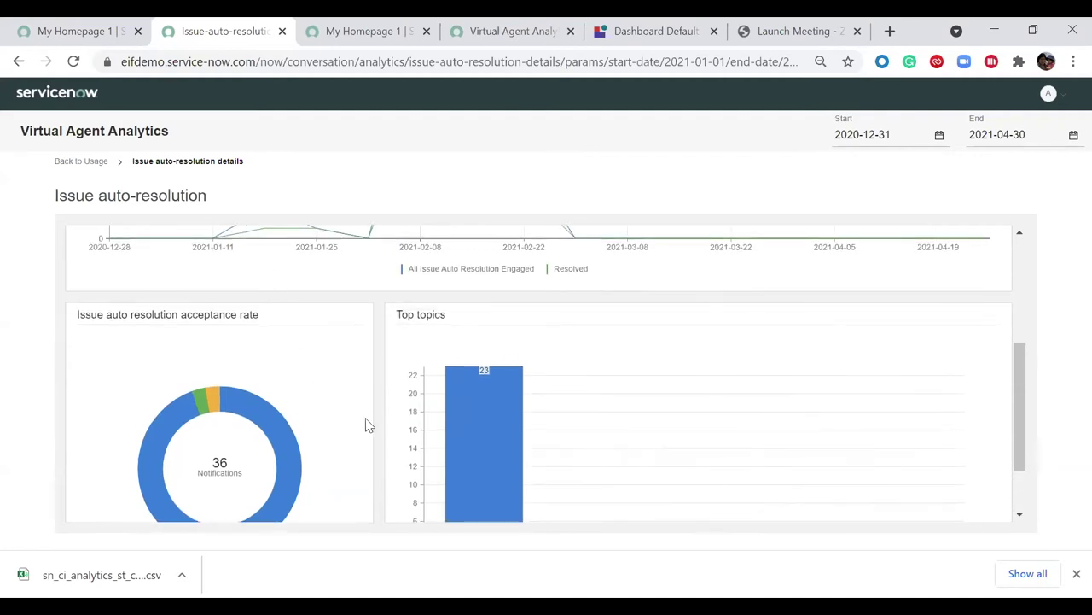
scroll(365, 420, down, 1)
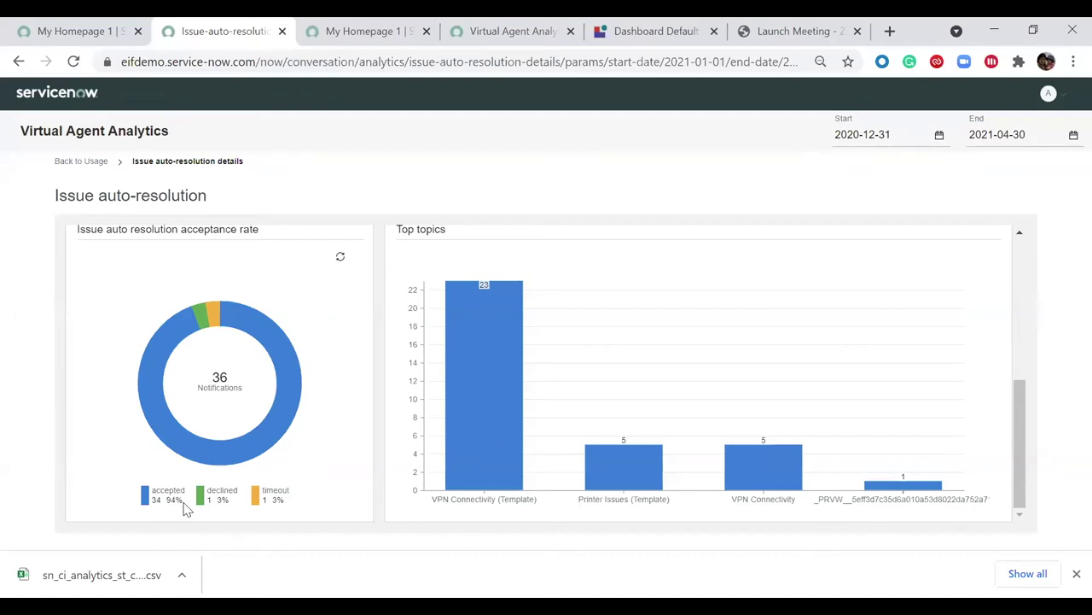
mouse_move(259, 358)
scroll(383, 397, up, 3)
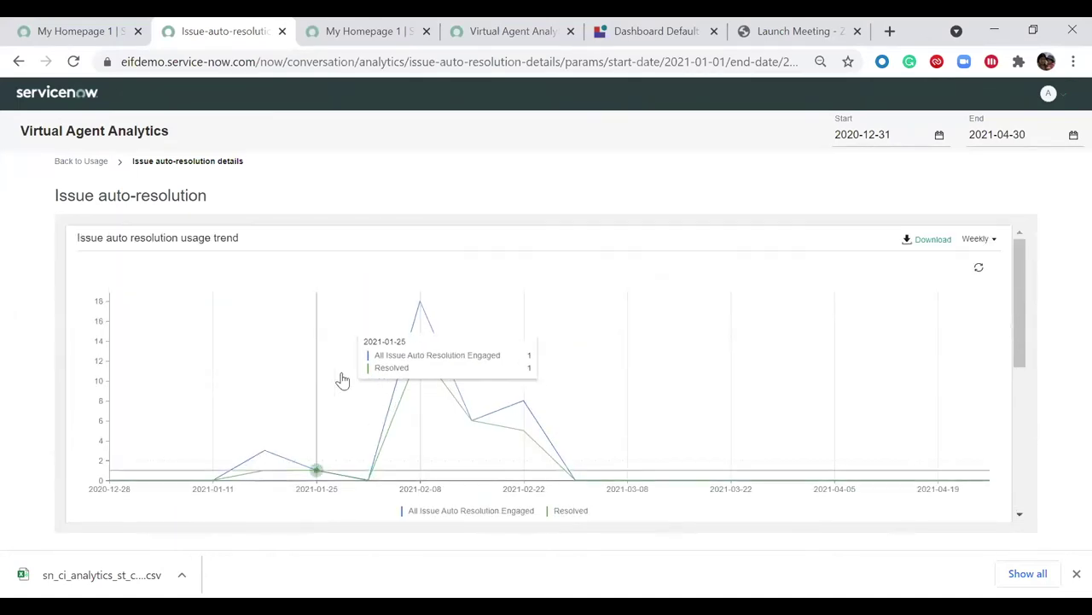
scroll(500, 402, down, 4)
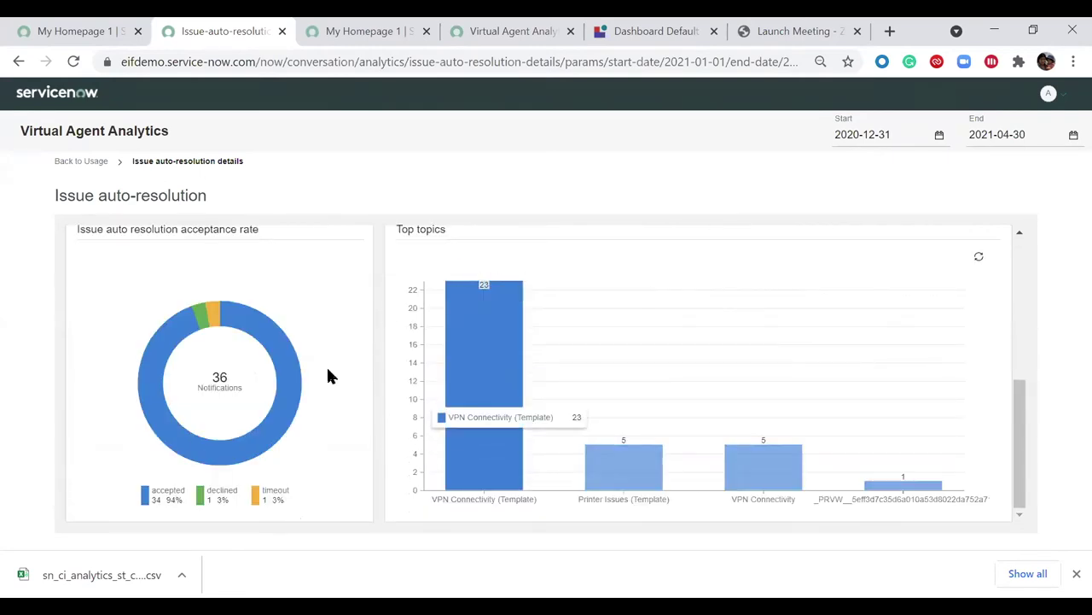
Go back from Usage, then move through the Conversations tab to the Topics tab
click(86, 162)
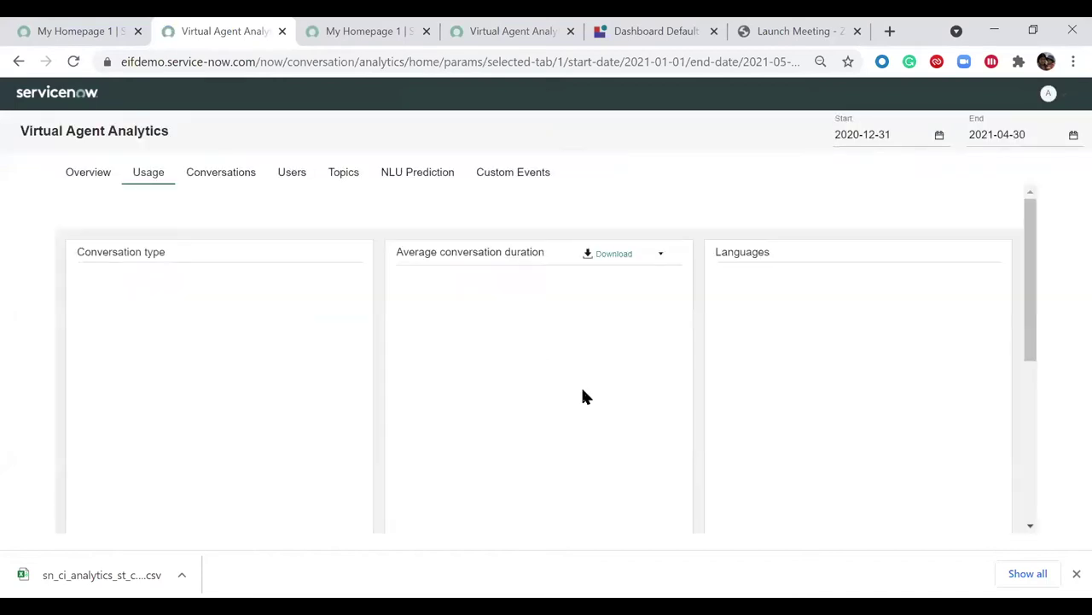
click(234, 177)
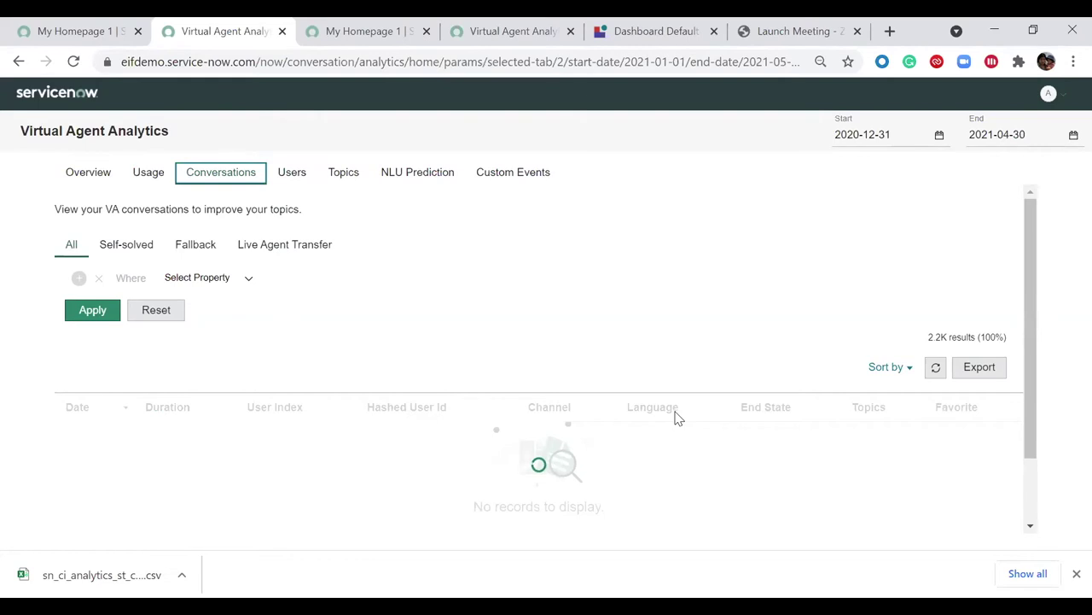
click(343, 176)
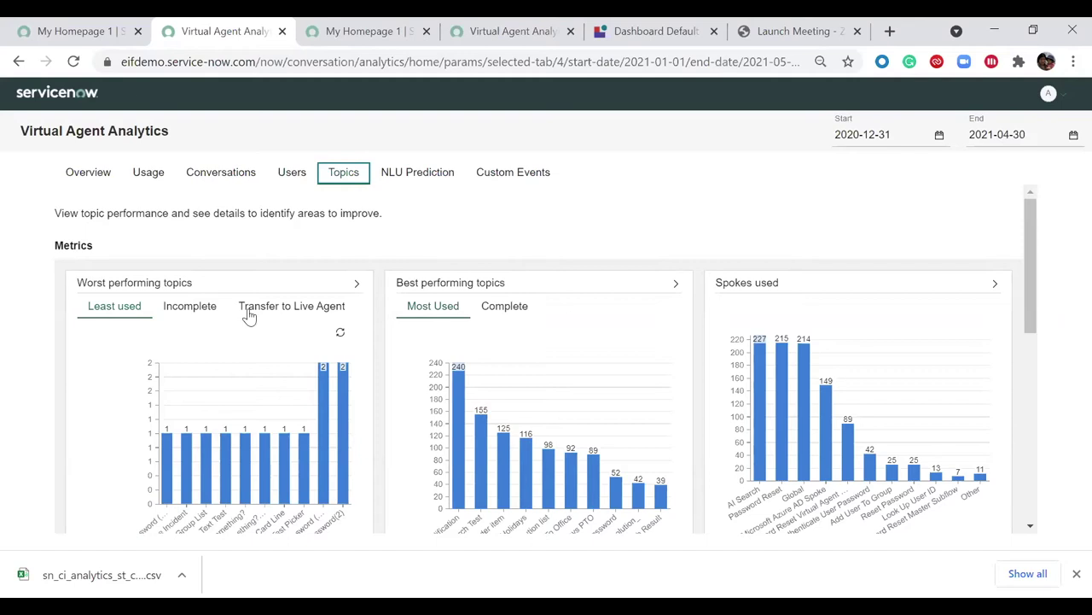
Rank worst performing topics by Incomplete, then by Transfer to Live Agent, and review Spokes used
click(187, 312)
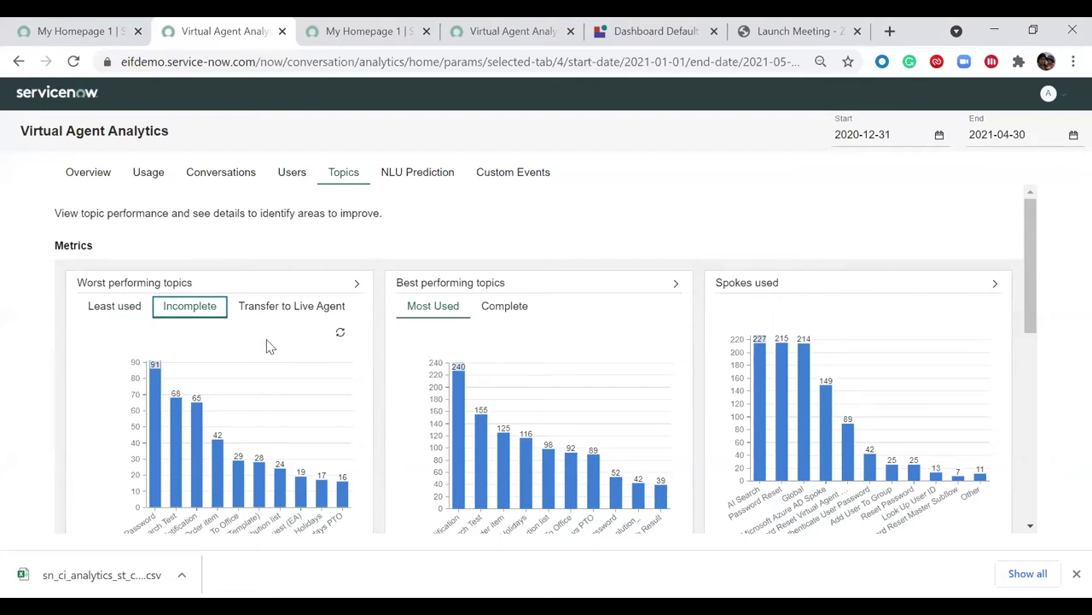
scroll(222, 324, down, 1)
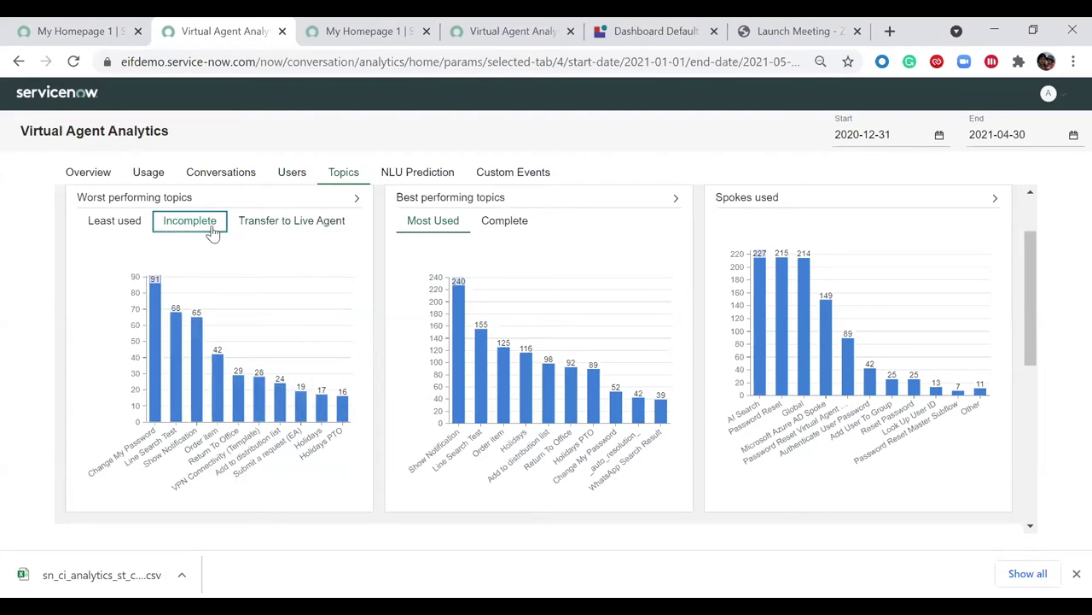
click(314, 235)
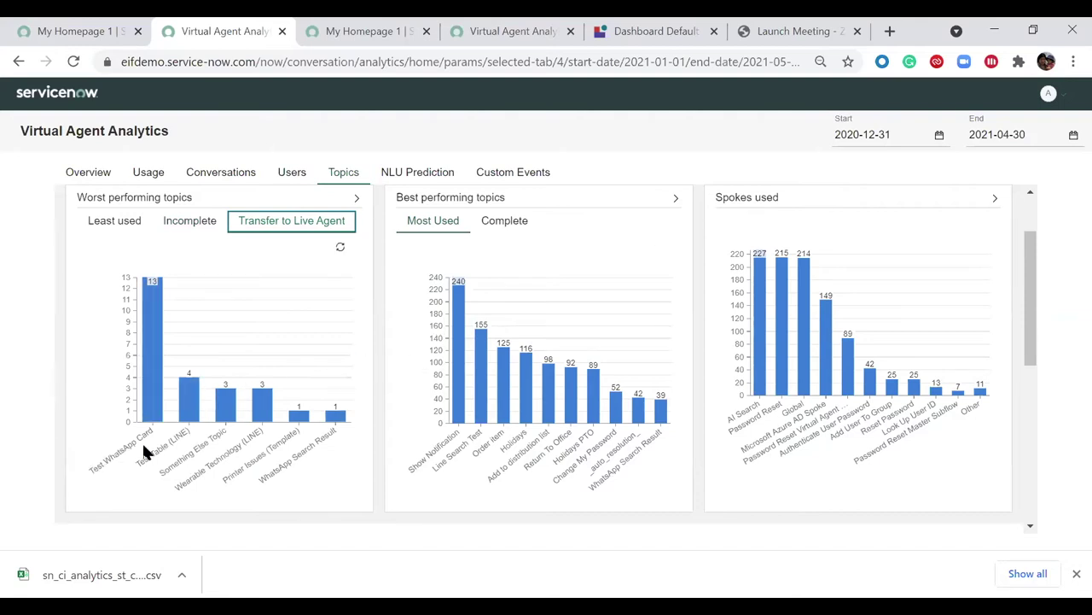
mouse_move(147, 408)
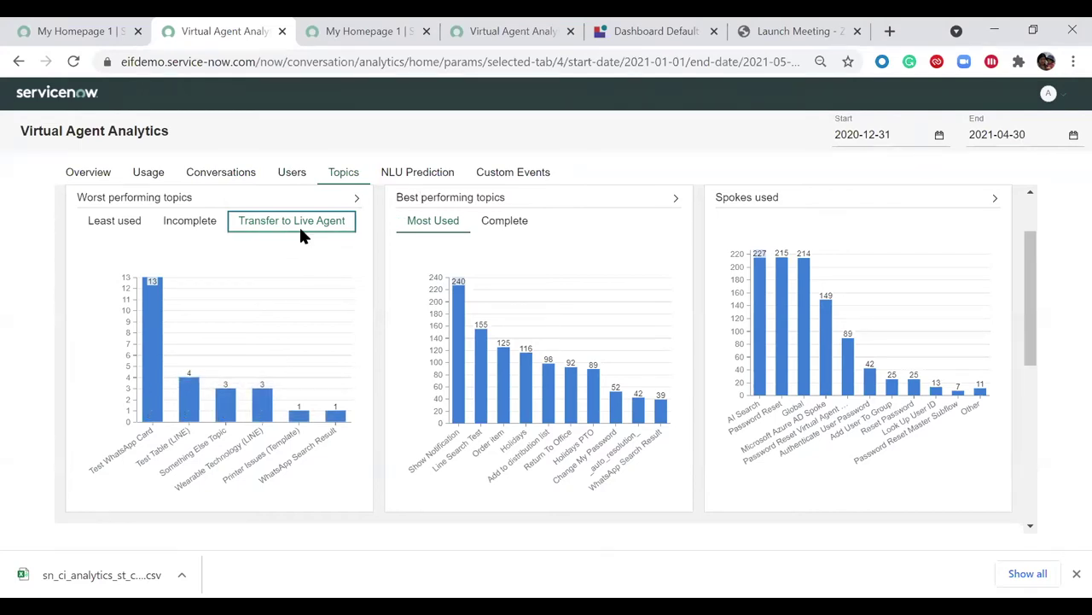
mouse_move(153, 290)
scroll(761, 339, down, 1)
scroll(766, 339, up, 2)
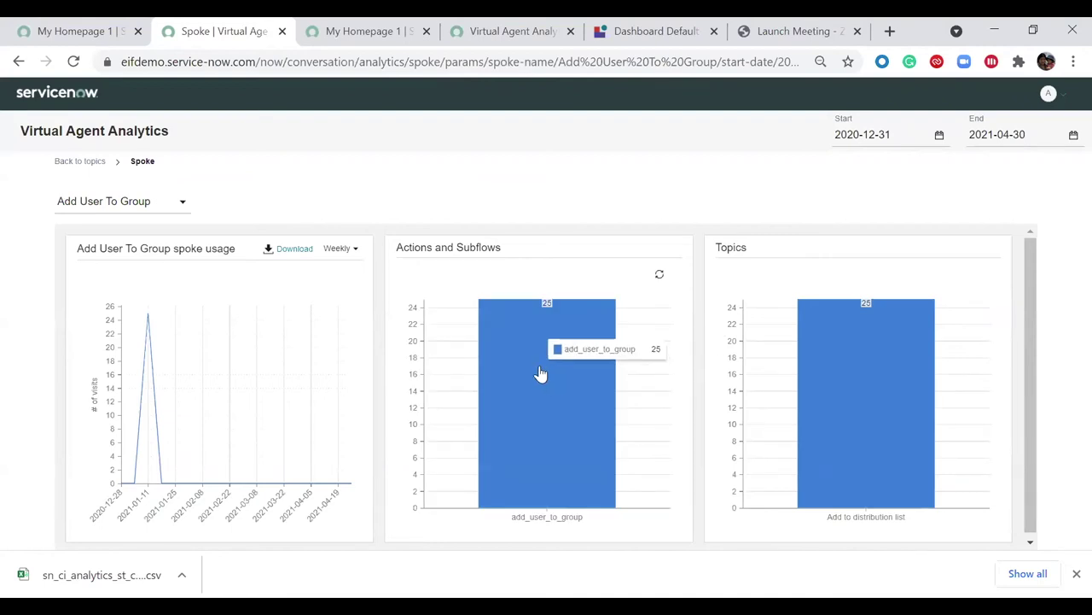
Show the Microsoft Azure AD Spoke details (148 uses), then return to the Topics view
click(181, 205)
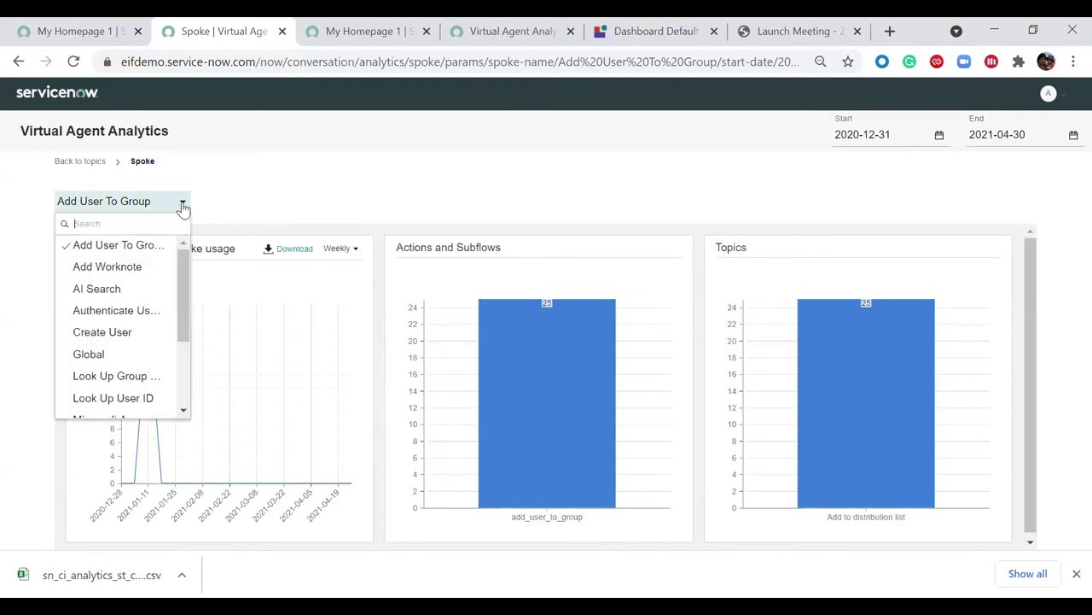
click(191, 266)
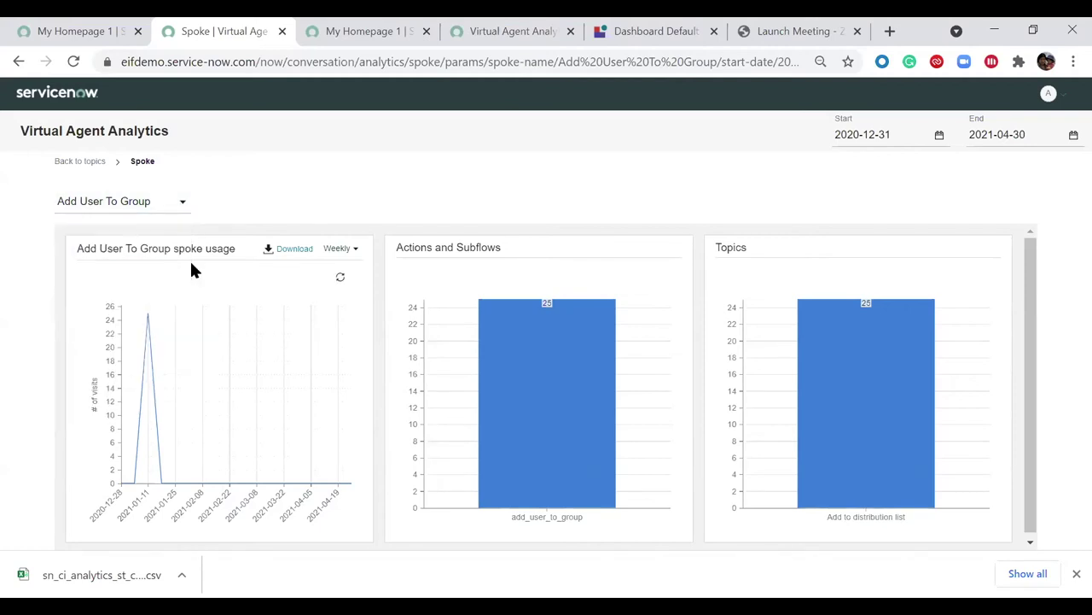
click(180, 201)
drag(182, 277, 182, 341)
click(133, 315)
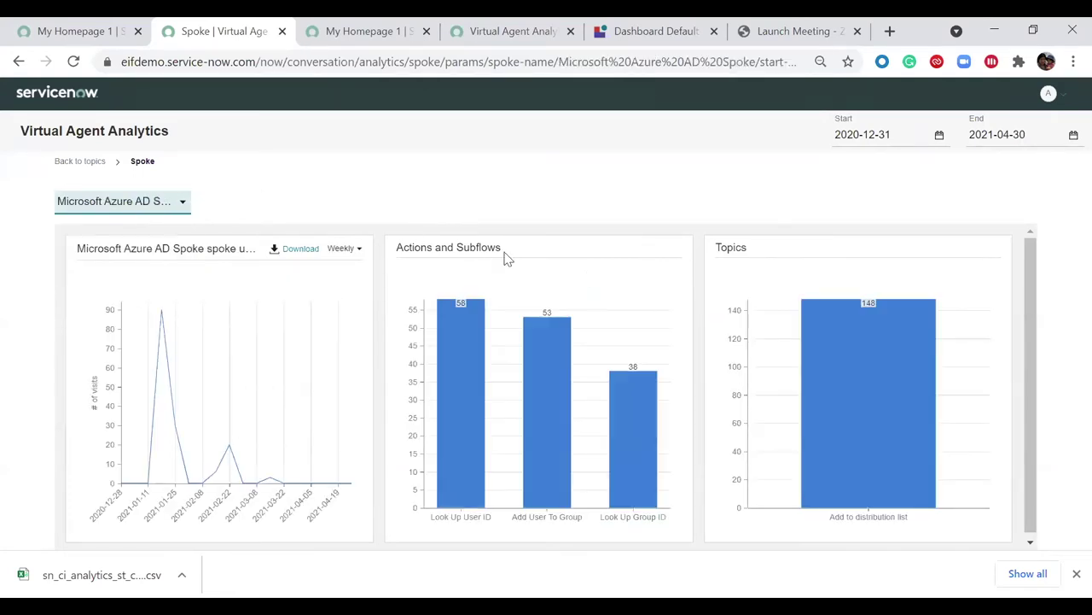
mouse_move(472, 401)
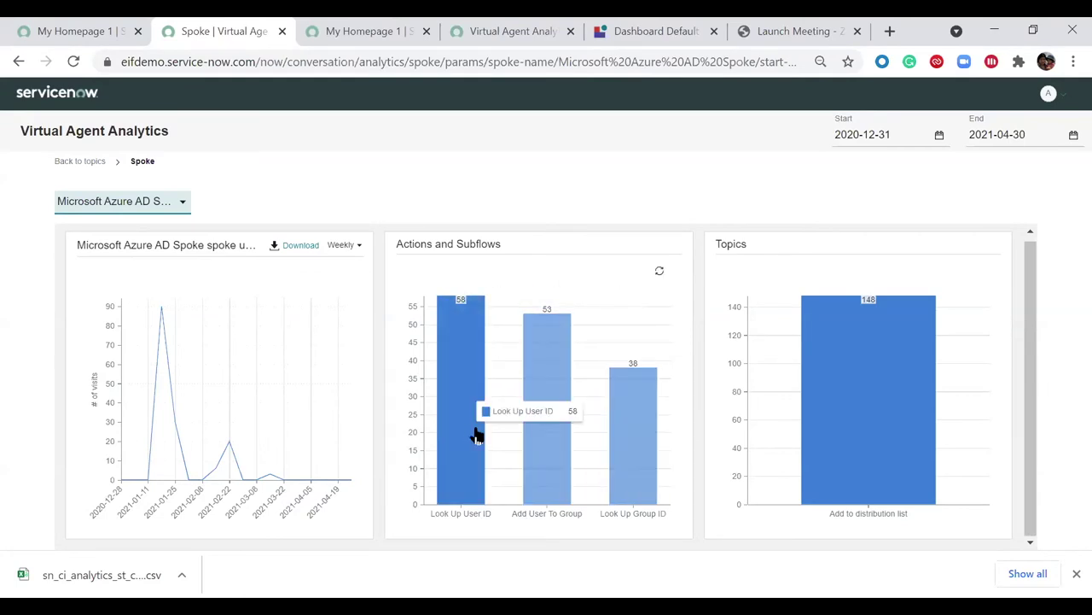
mouse_move(939, 371)
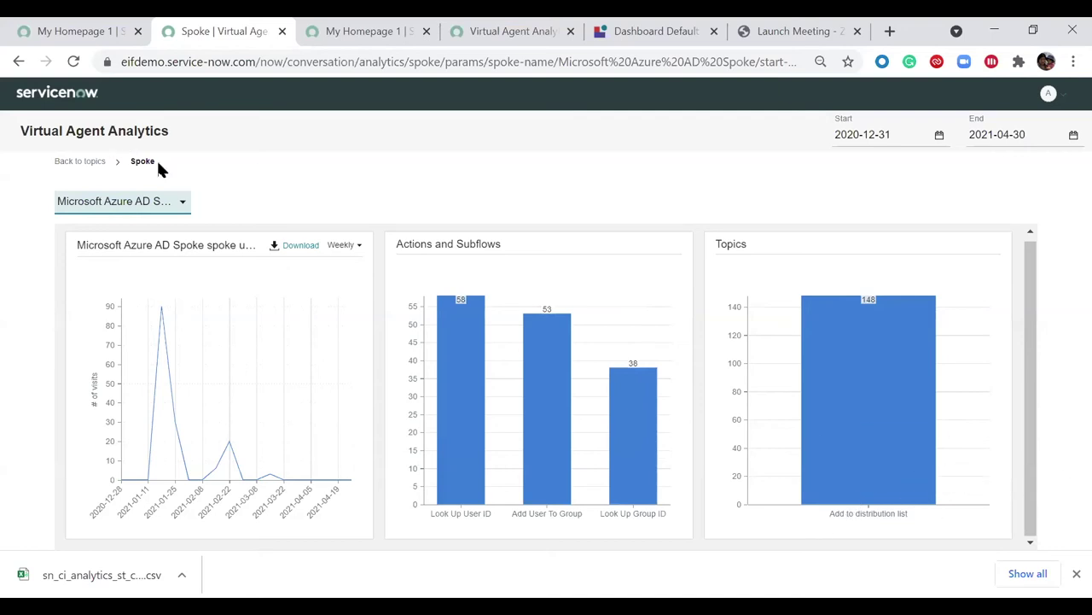
click(80, 161)
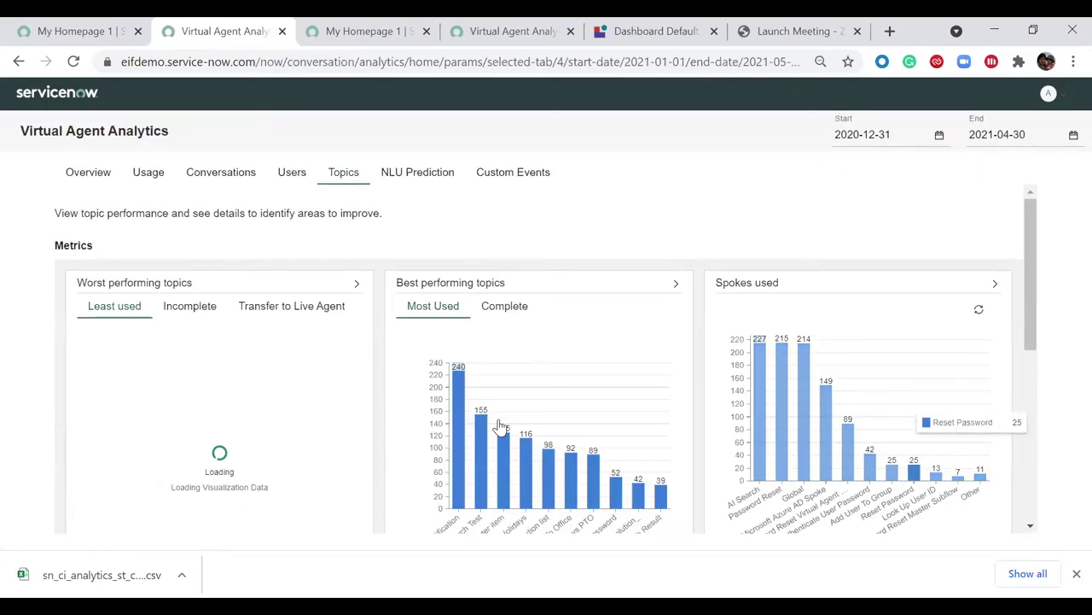
Sort the Topics table by Initiated %, putting Show Notification (16) first
scroll(260, 421, down, 2)
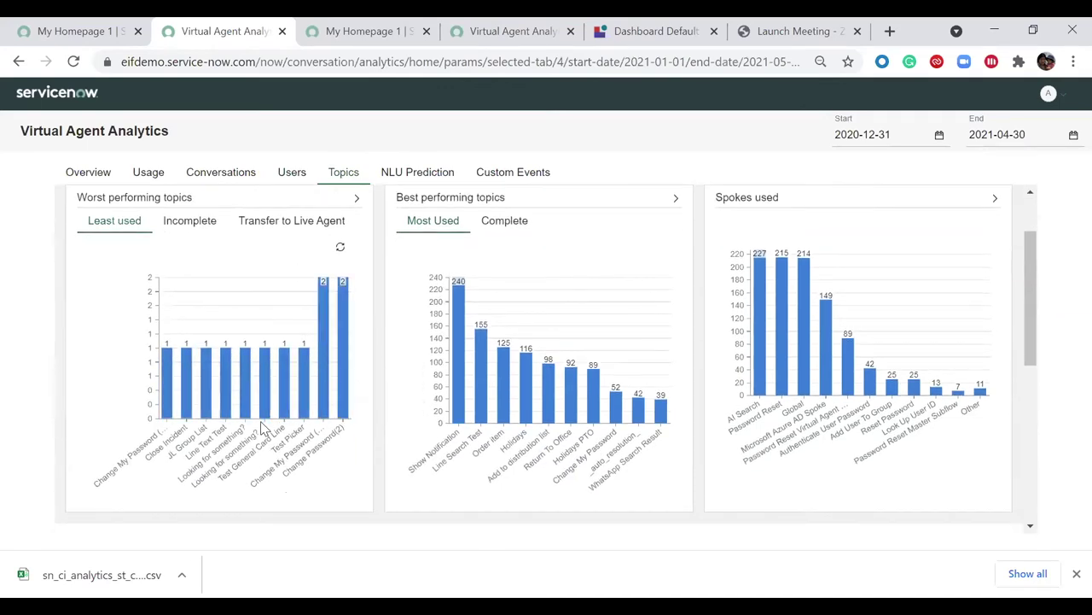
scroll(260, 421, down, 2)
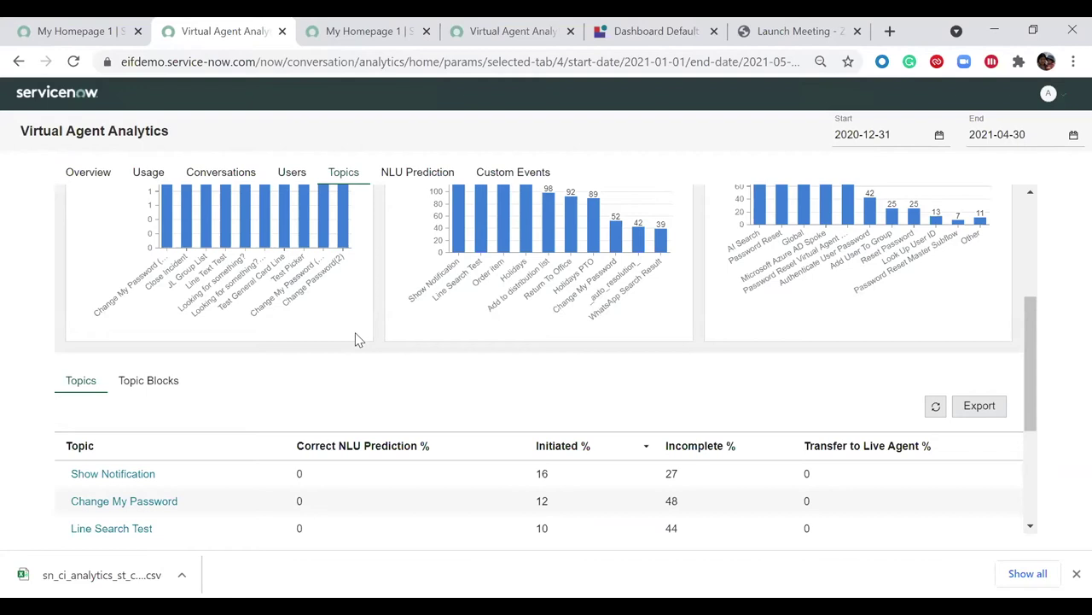
scroll(357, 339, down, 1)
scroll(358, 340, down, 2)
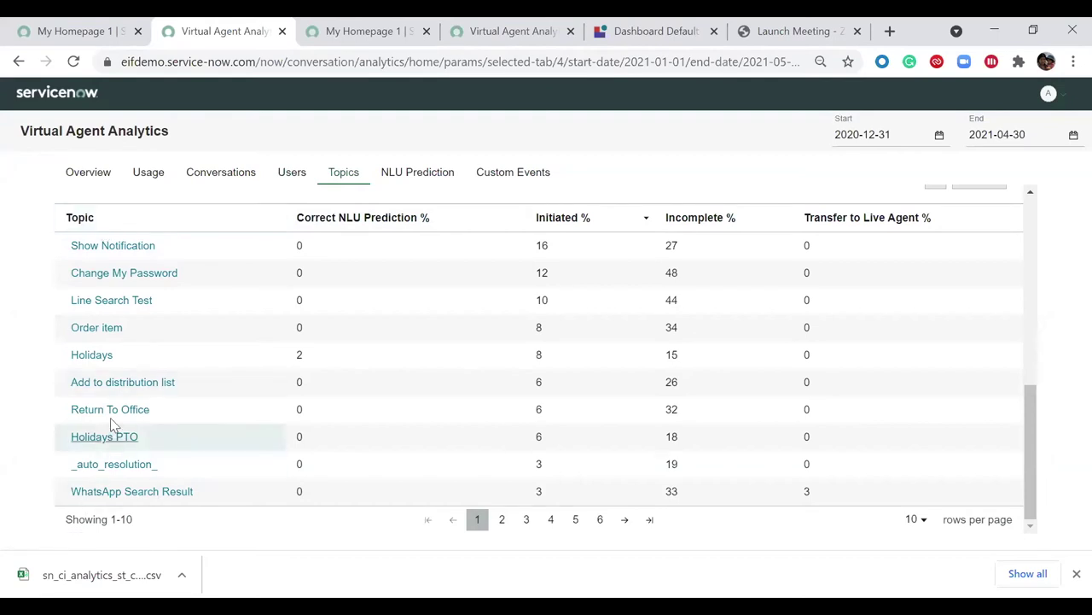
click(388, 220)
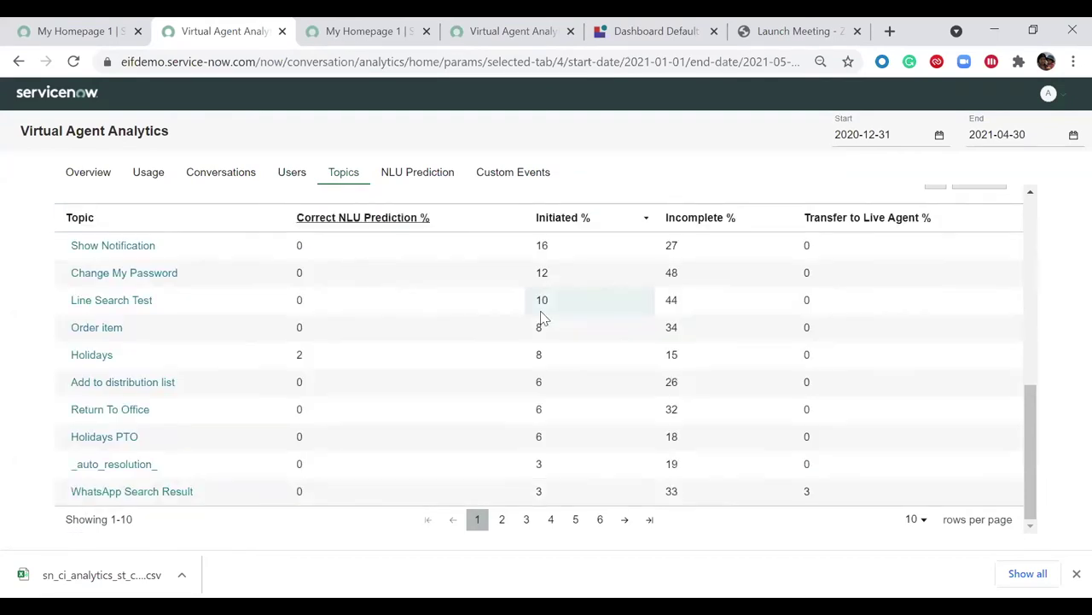
click(646, 220)
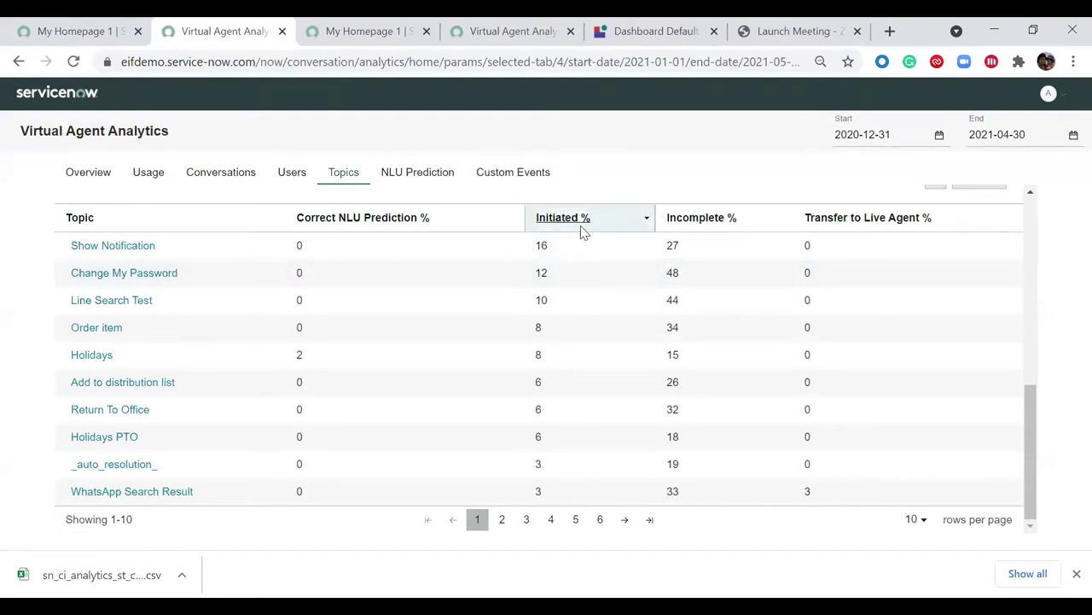
Open the Change My Password topic details
click(159, 274)
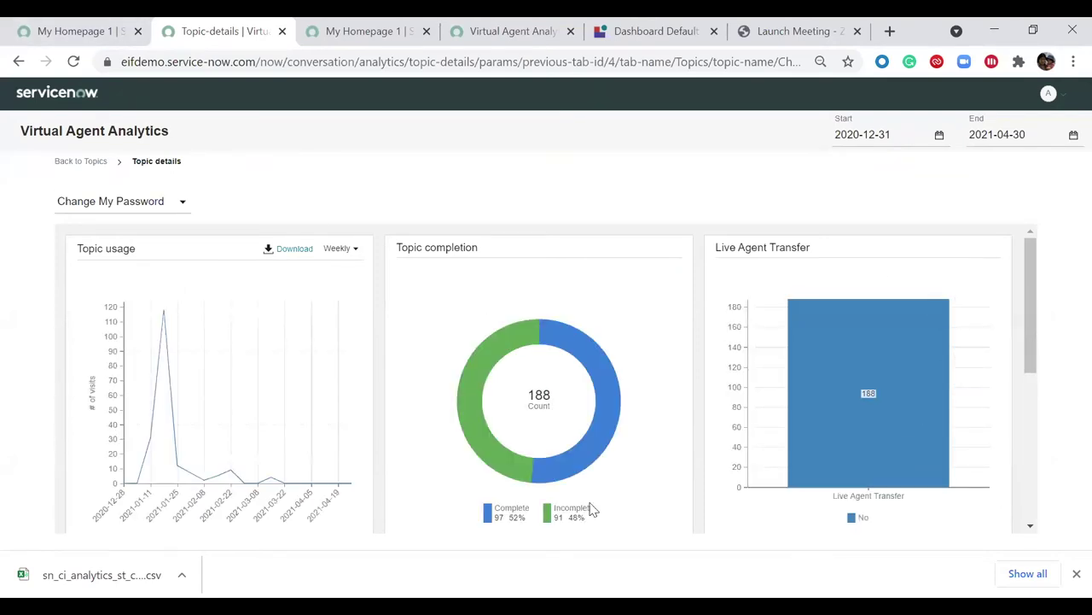
scroll(137, 341, down, 1)
scroll(137, 332, up, 1)
Switch the Topic usage chart from Weekly to Daily
click(342, 248)
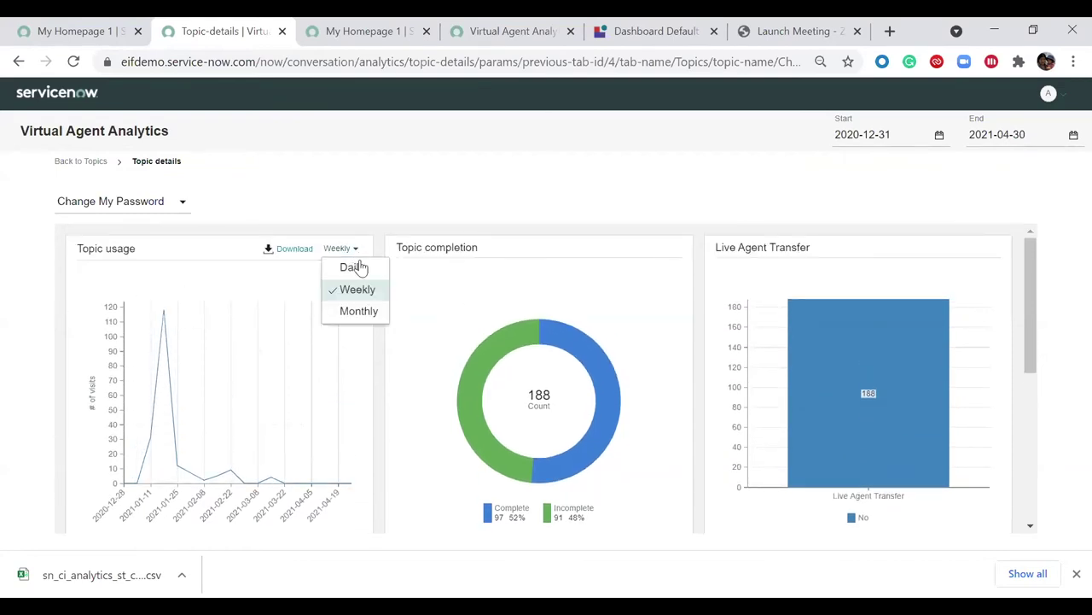
click(352, 268)
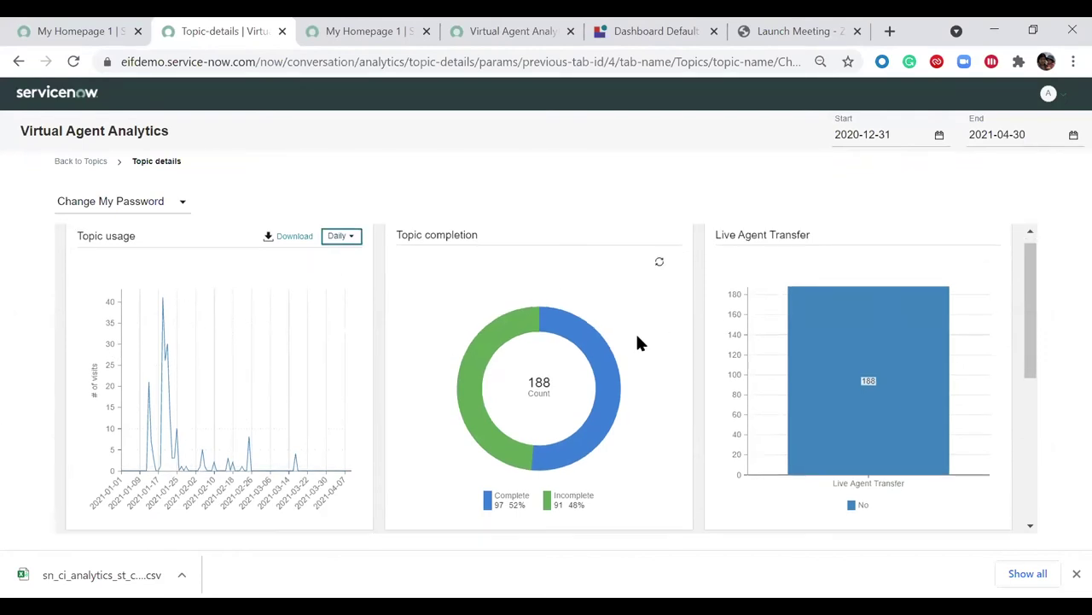
scroll(638, 341, down, 1)
mouse_move(577, 279)
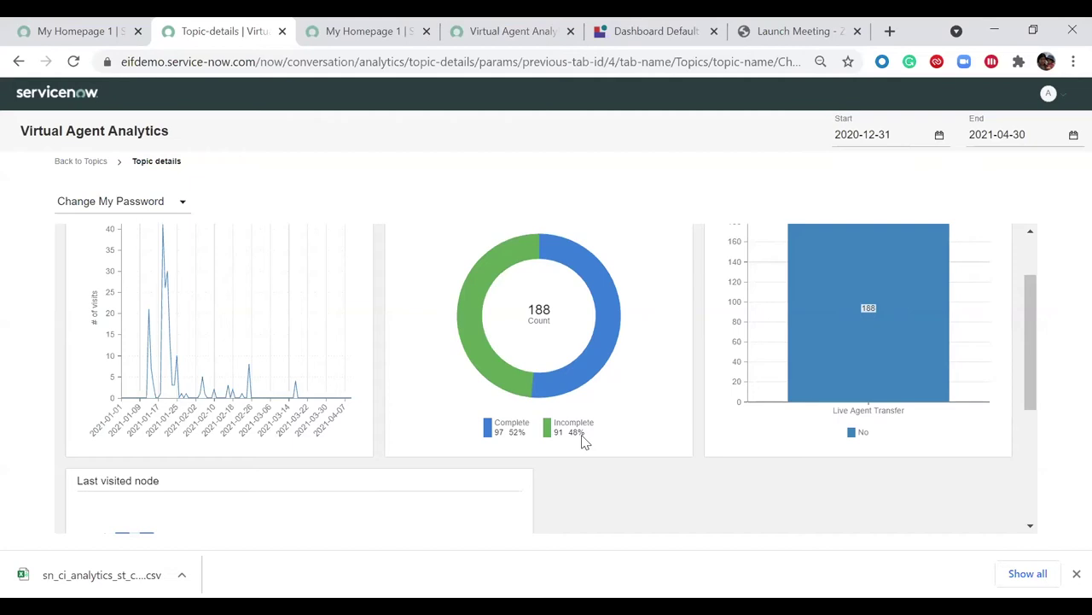
mouse_move(895, 394)
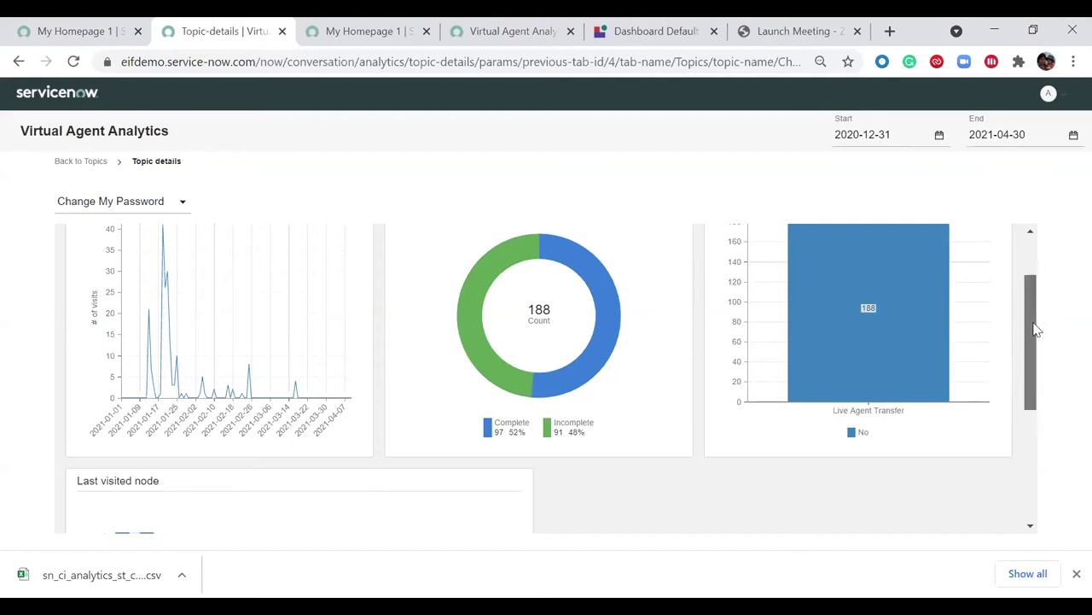
Scroll the Change My Password details down to the Last visited node chart's Decision bar
scroll(1033, 375, down, 3)
drag(1038, 418, 1028, 458)
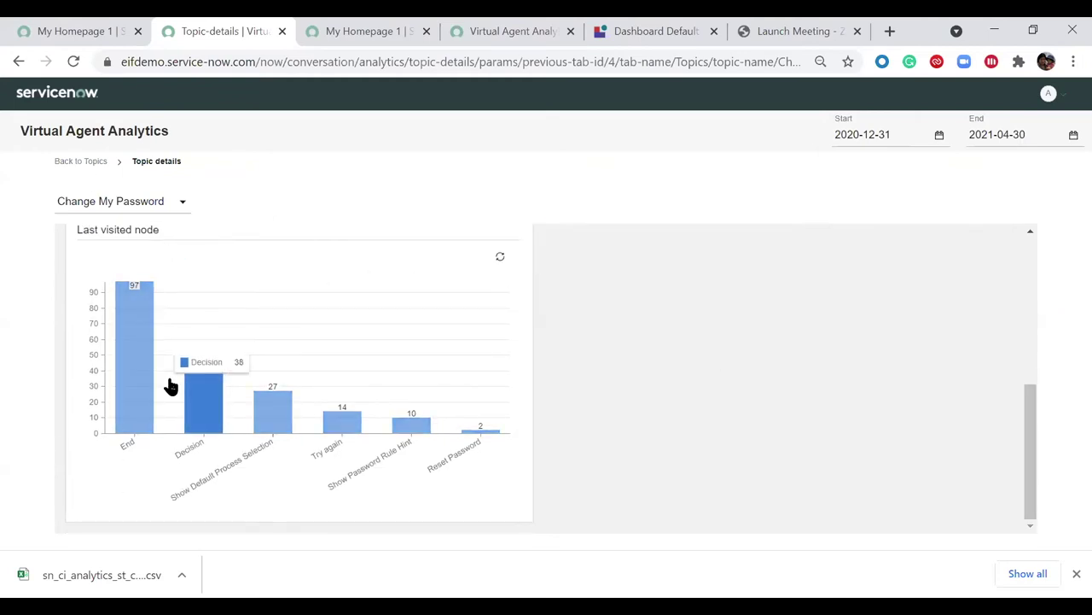
mouse_move(425, 358)
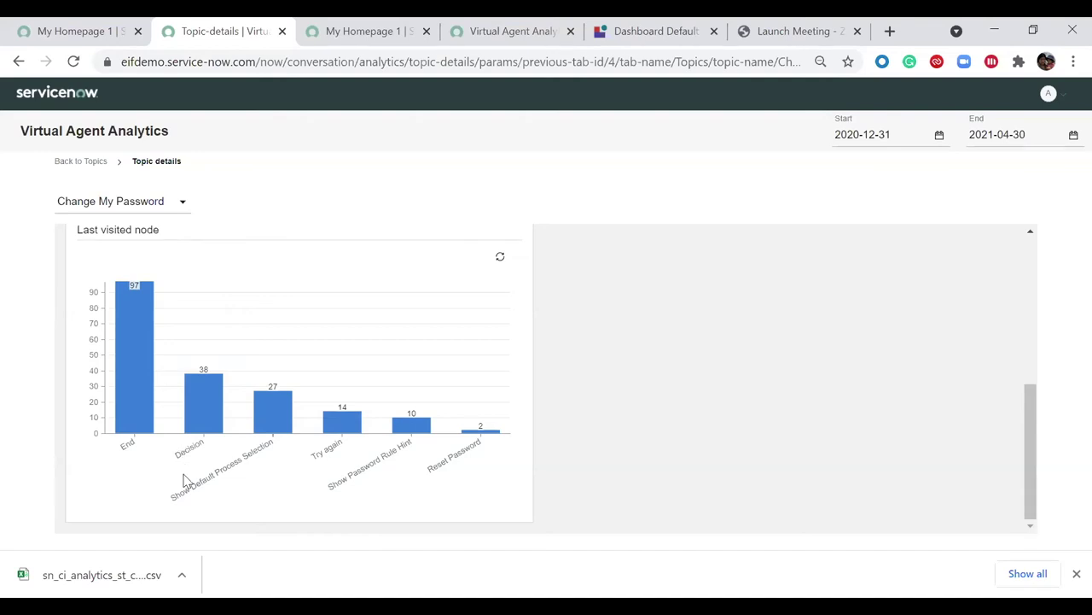
mouse_move(197, 415)
Go back to the Topics overview, visit Users and return, then scroll to the Topics table
click(82, 162)
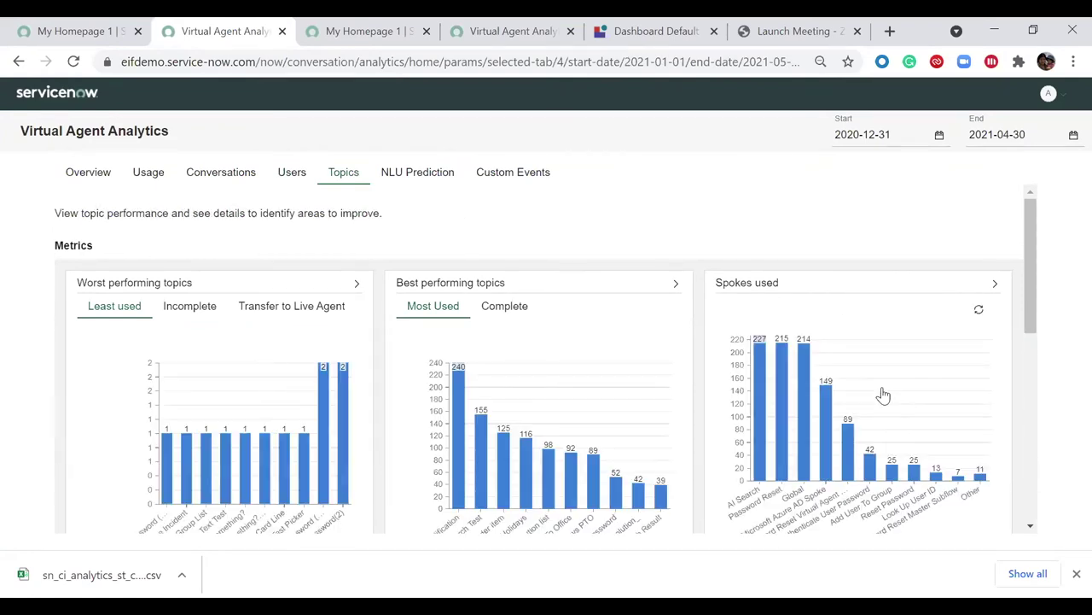
scroll(884, 395, down, 3)
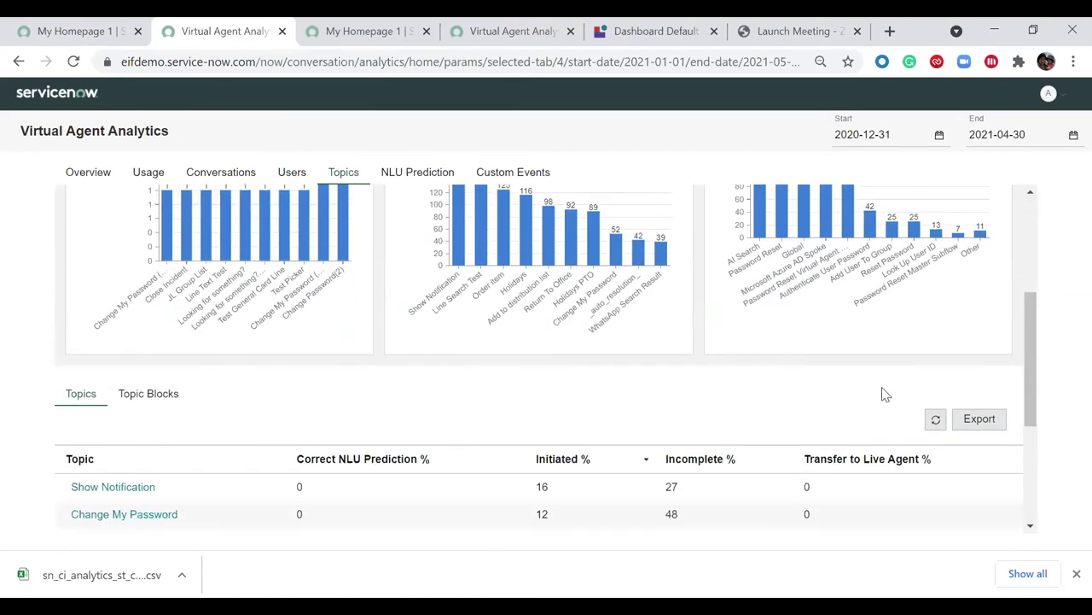
scroll(884, 394, up, 1)
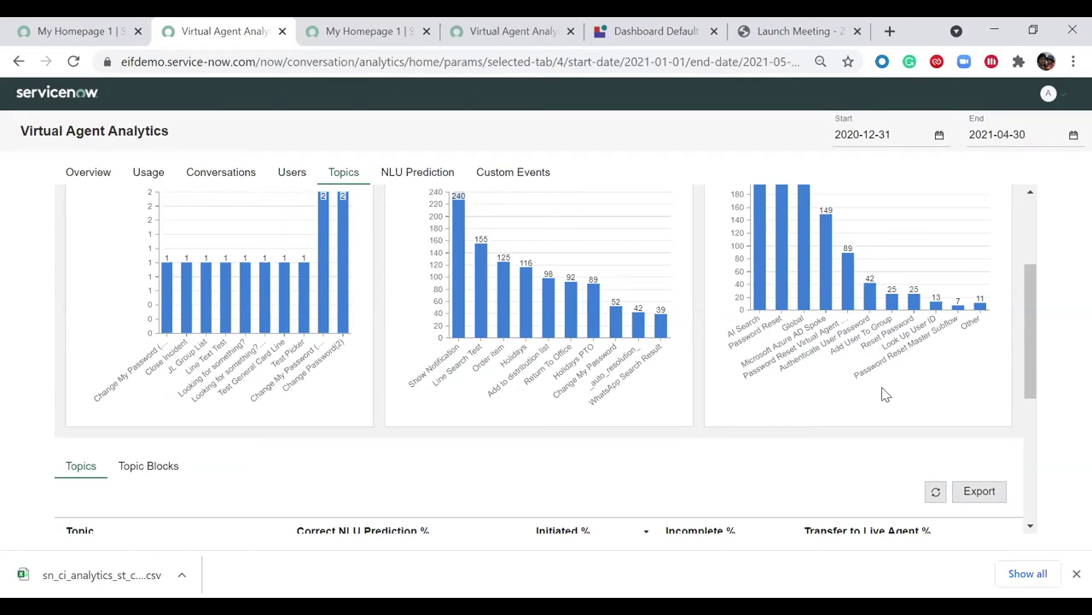
click(291, 176)
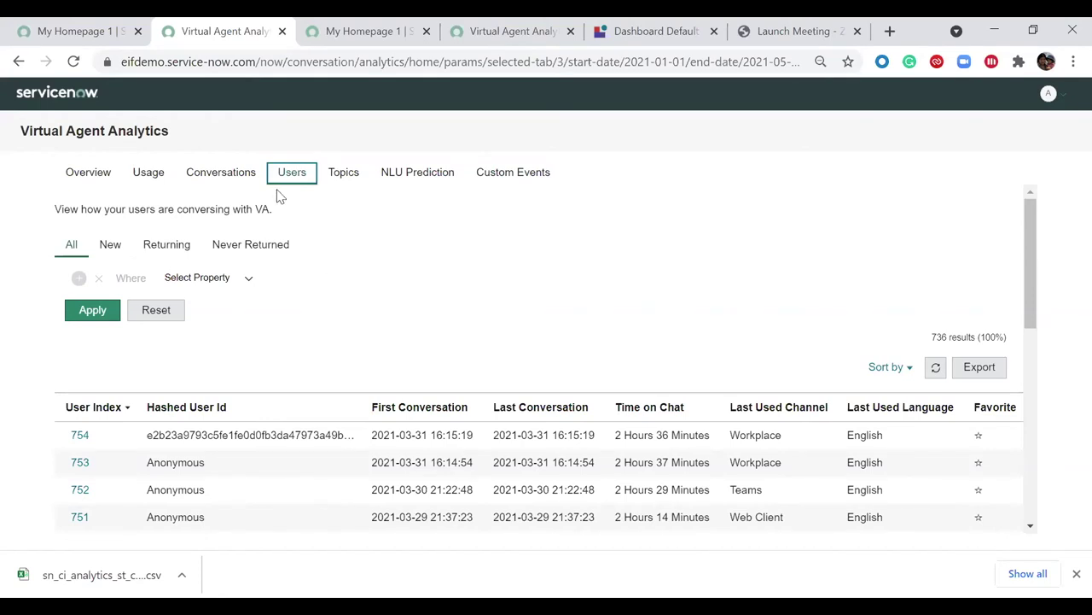
click(342, 181)
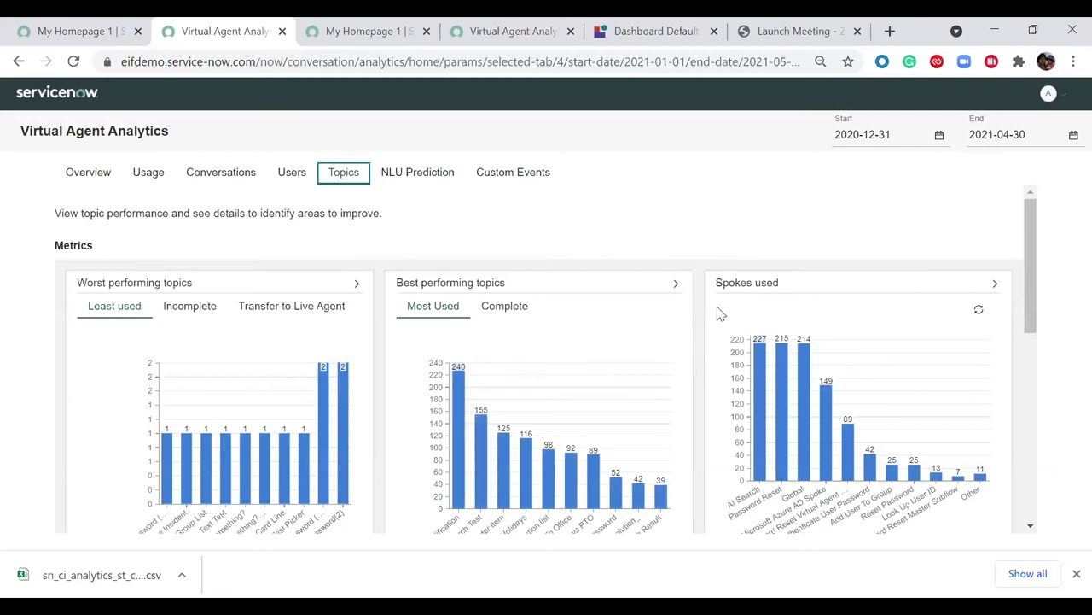
scroll(615, 294, down, 4)
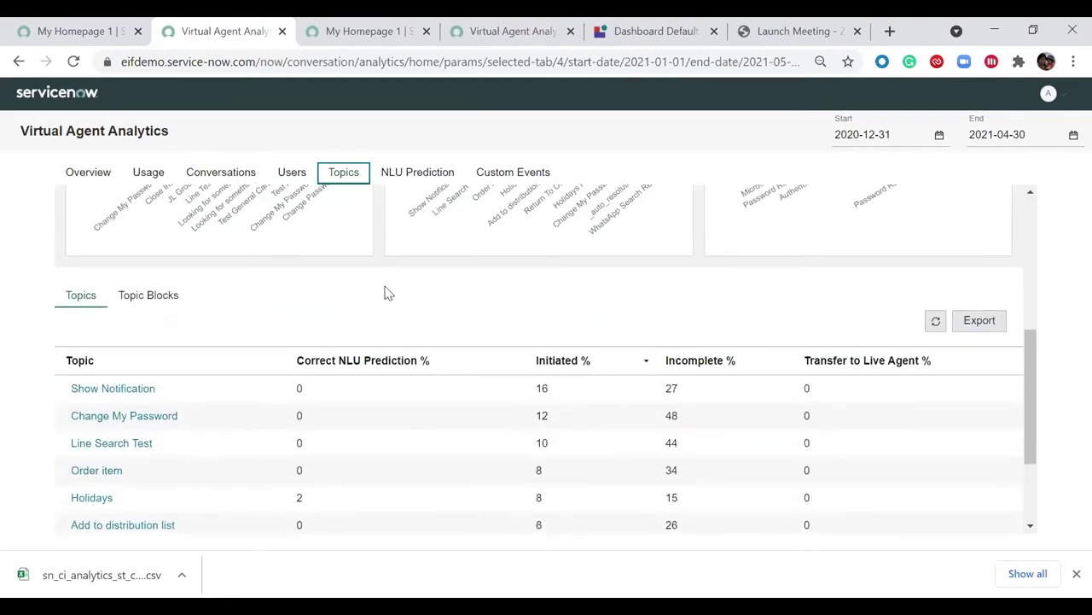
List Topic Blocks, view AI Search and Contextual Search parent-topic donuts, then switch to Users
click(162, 291)
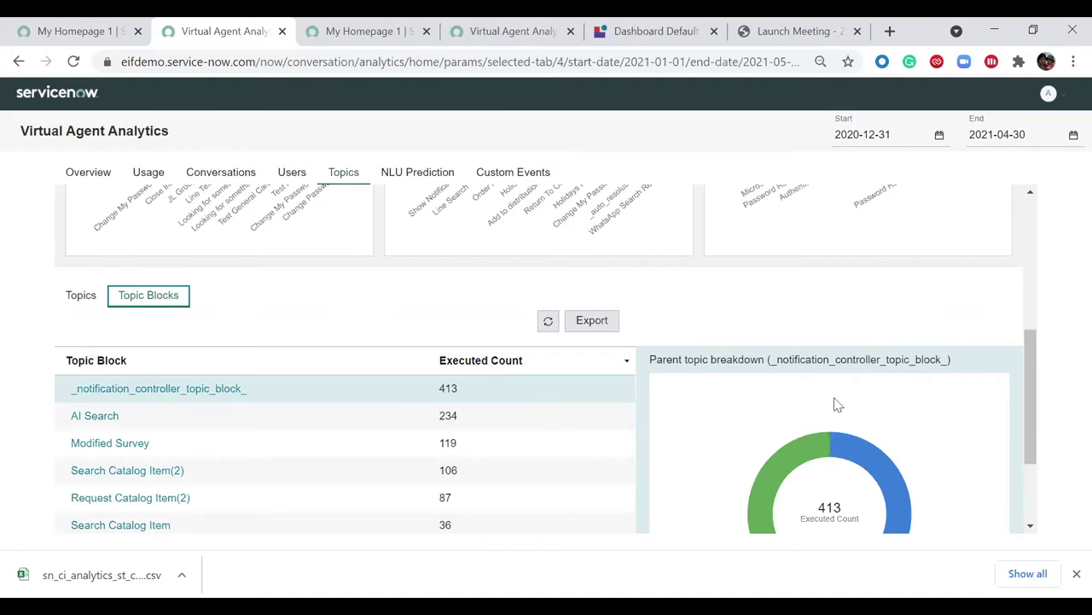
scroll(504, 407, down, 1)
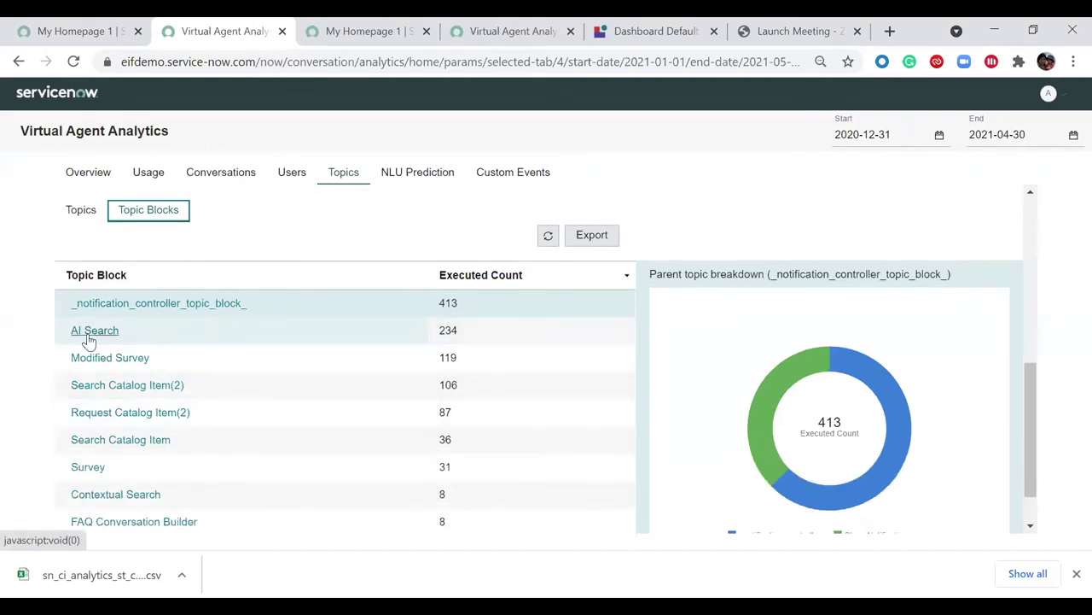
click(83, 334)
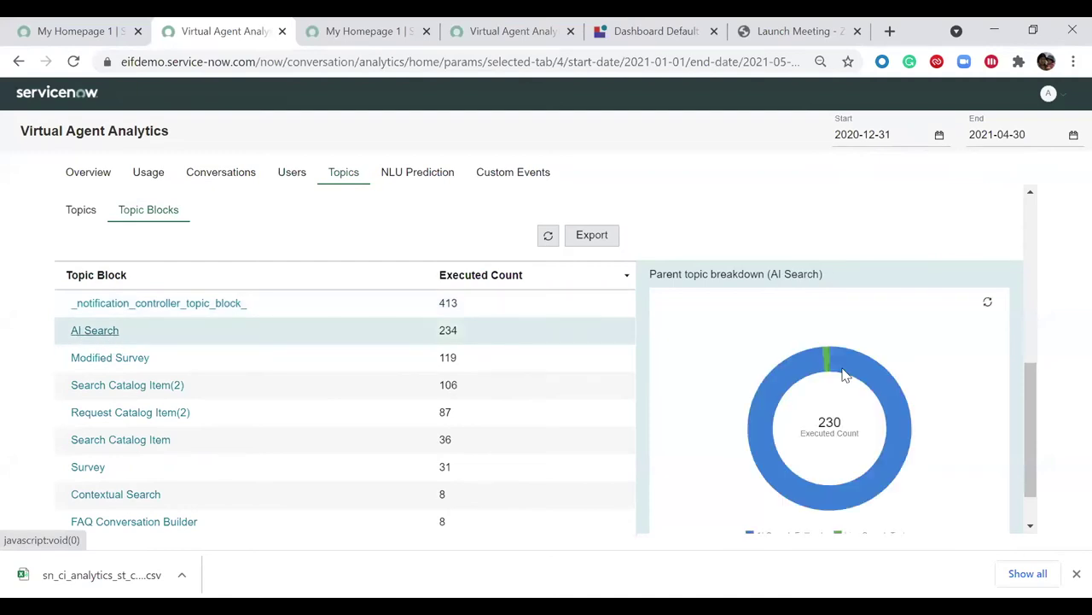
click(138, 498)
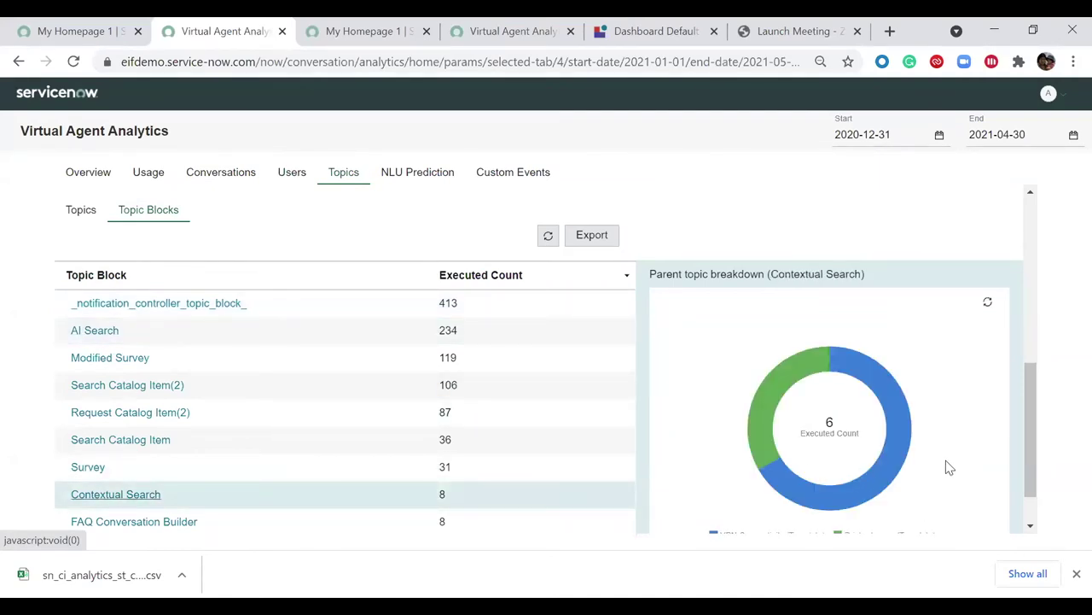
scroll(946, 464, down, 1)
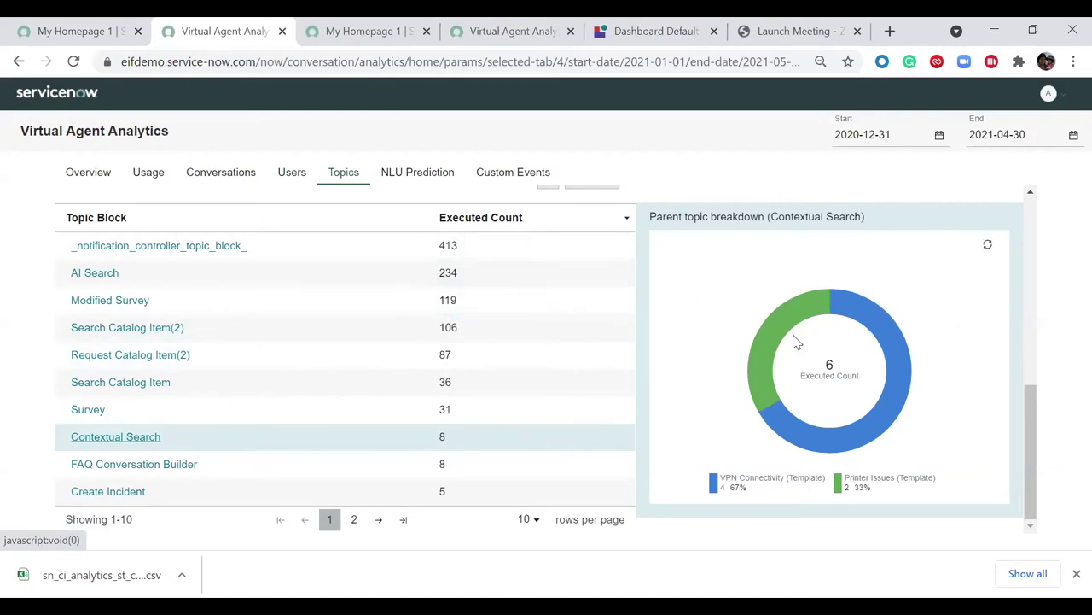
click(298, 176)
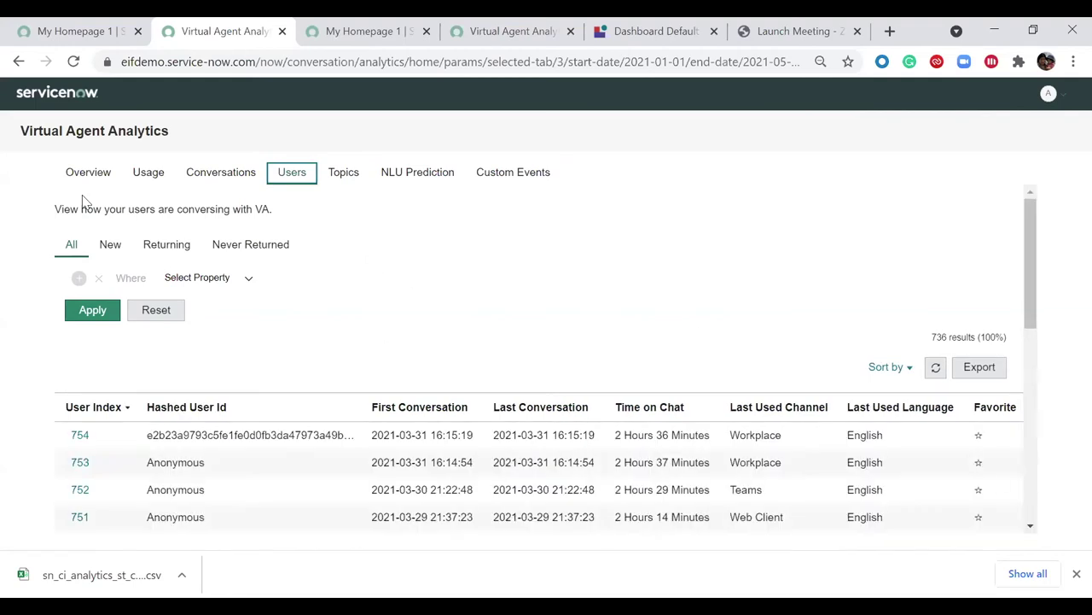
Add Conversation Exists and Topics conditions to the Users filter
click(250, 282)
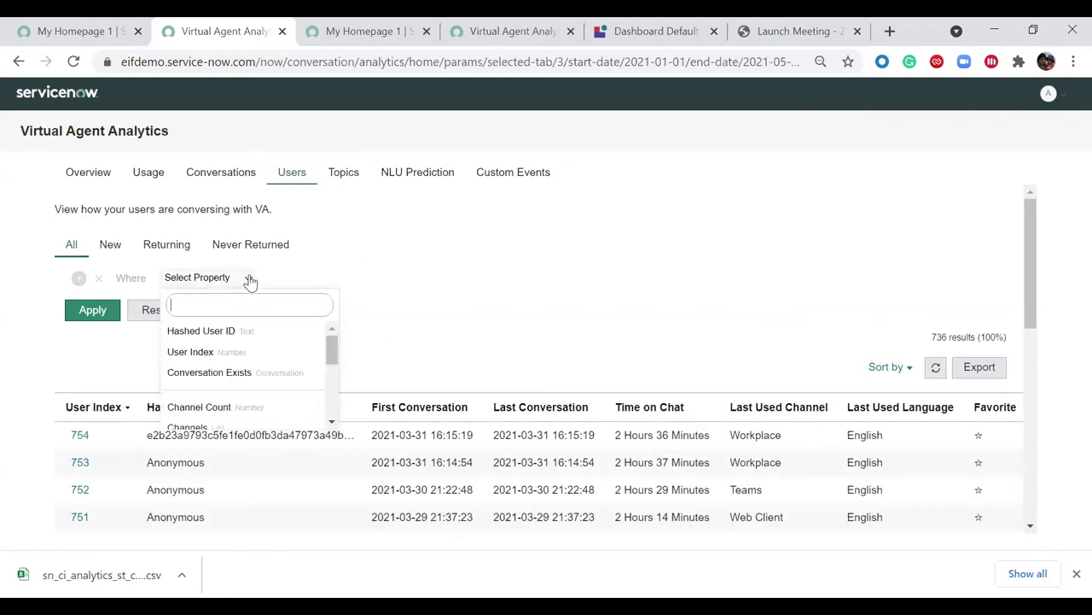
click(283, 375)
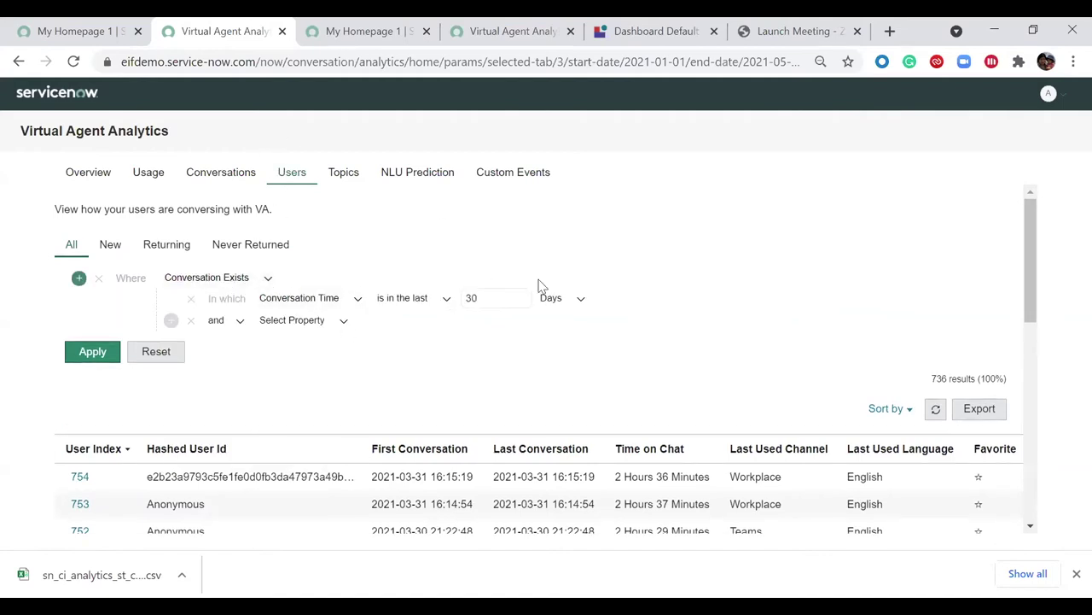
click(339, 321)
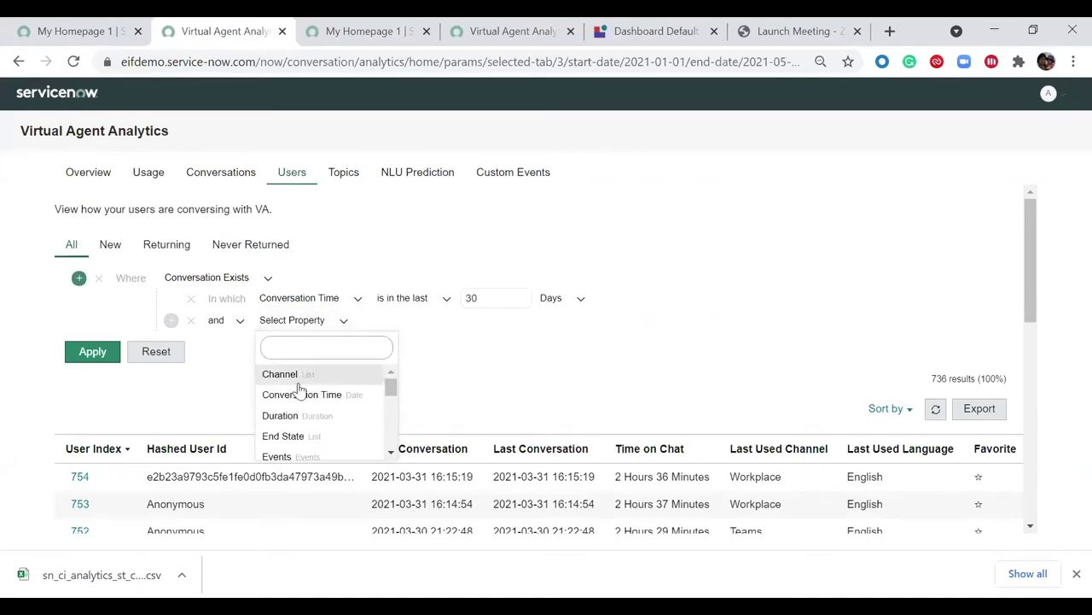
text(prin)
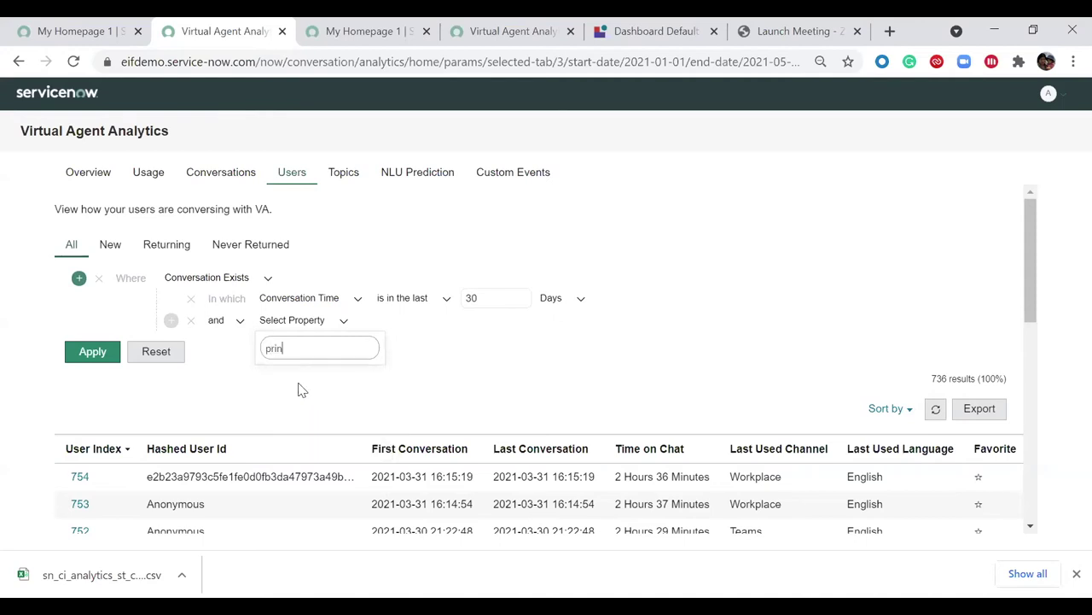
key(BackSpace)
key(BackSpace)
key(BackSpace)
key(BackSpace)
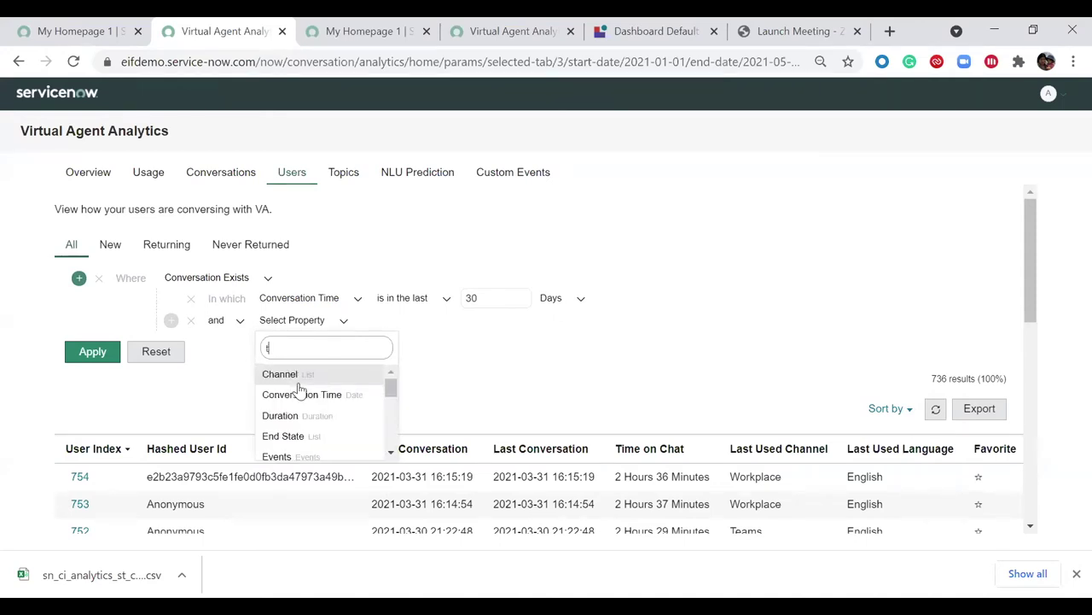
text(topi)
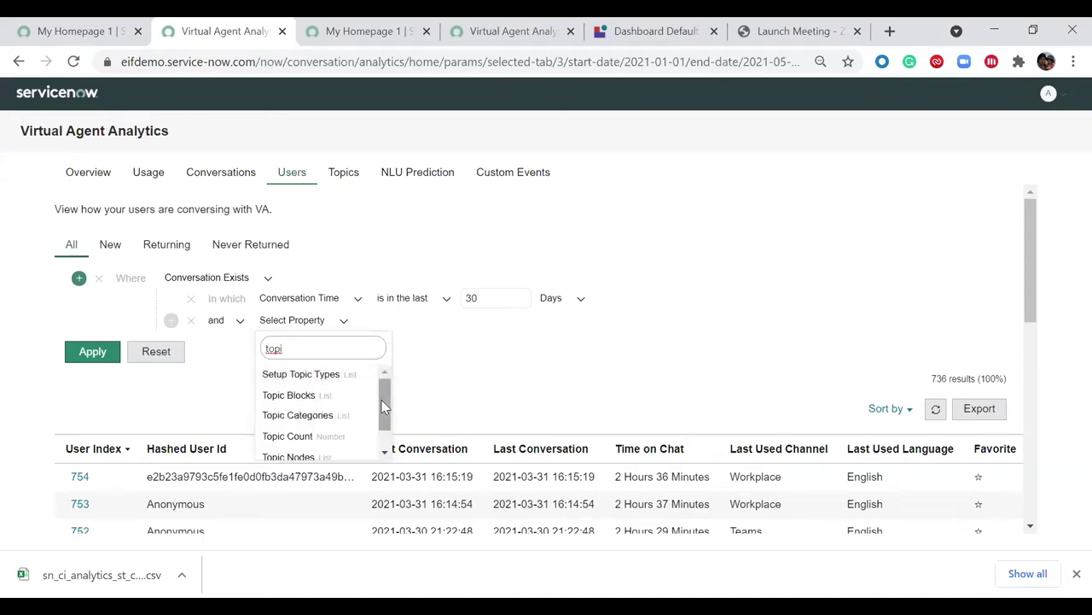
drag(384, 406, 383, 421)
click(282, 449)
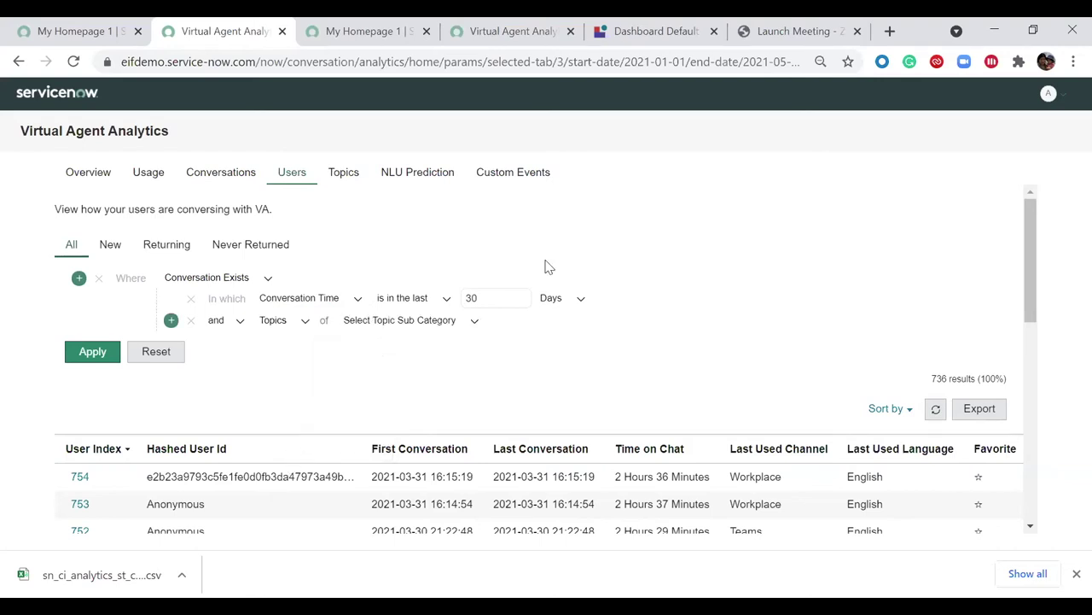
Limit the Topics condition to STANDARD topic Printer Issues (Template) and apply it
click(471, 324)
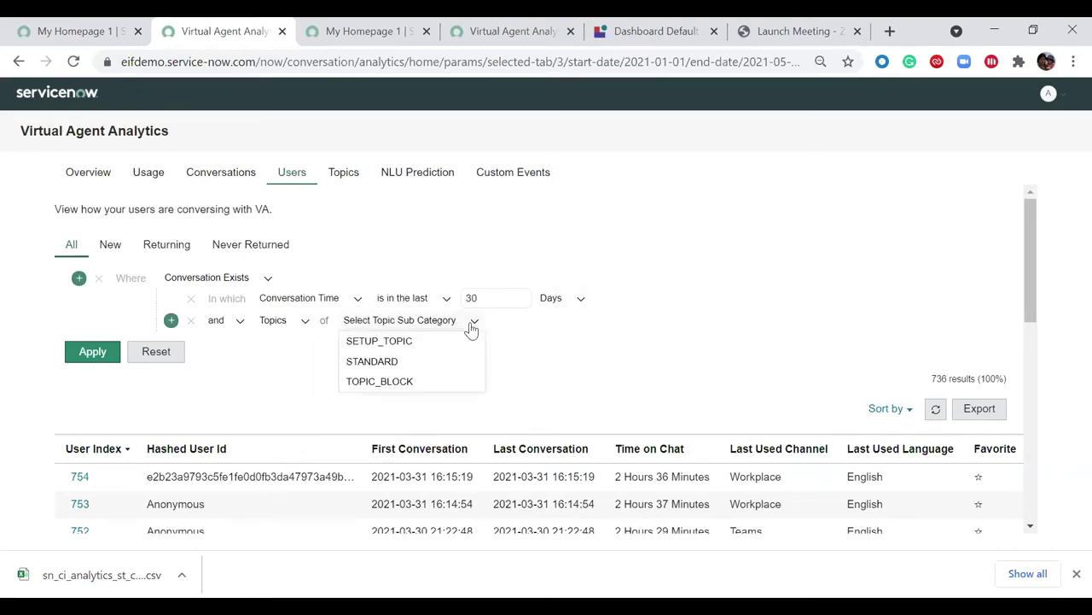
click(440, 367)
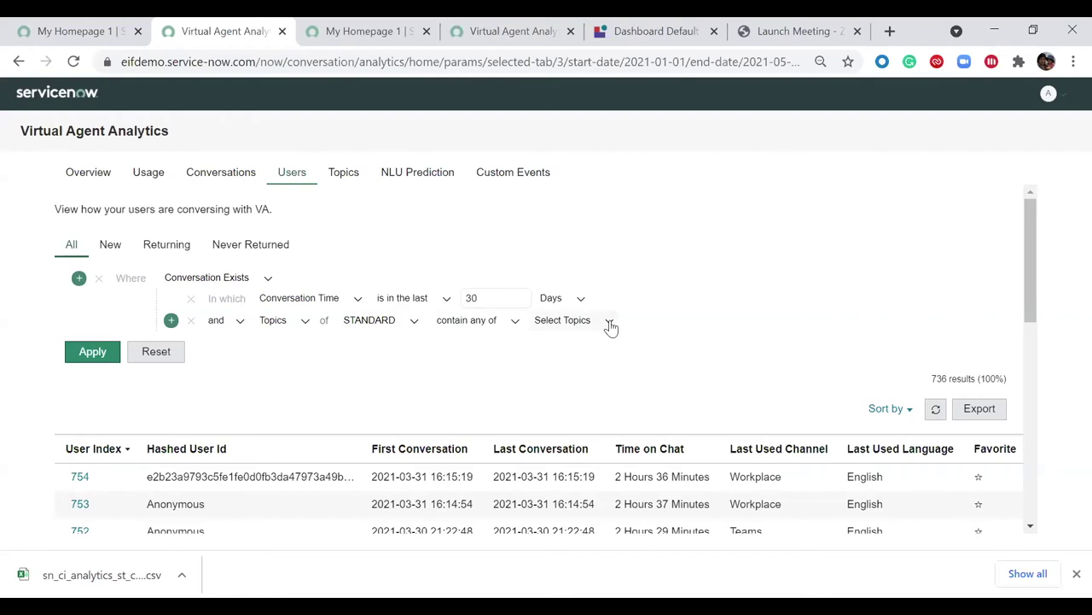
click(611, 328)
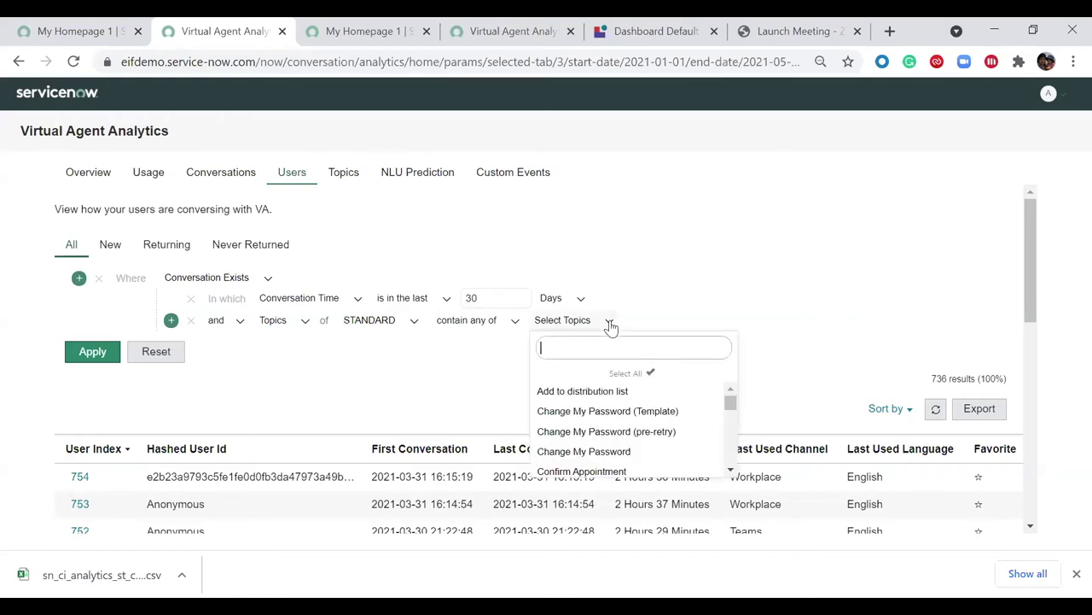
text(print)
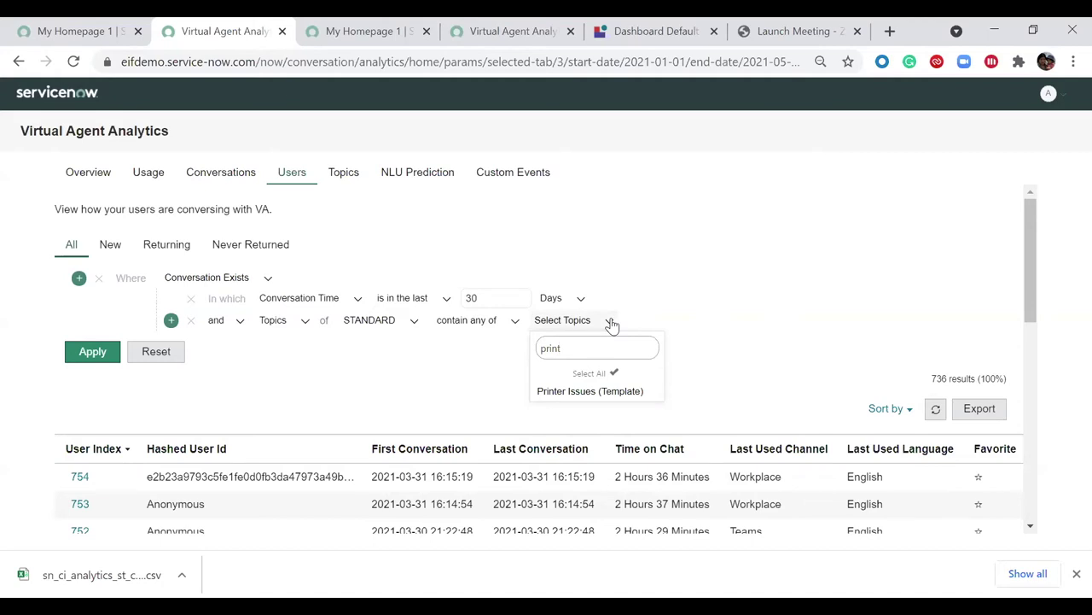
click(613, 391)
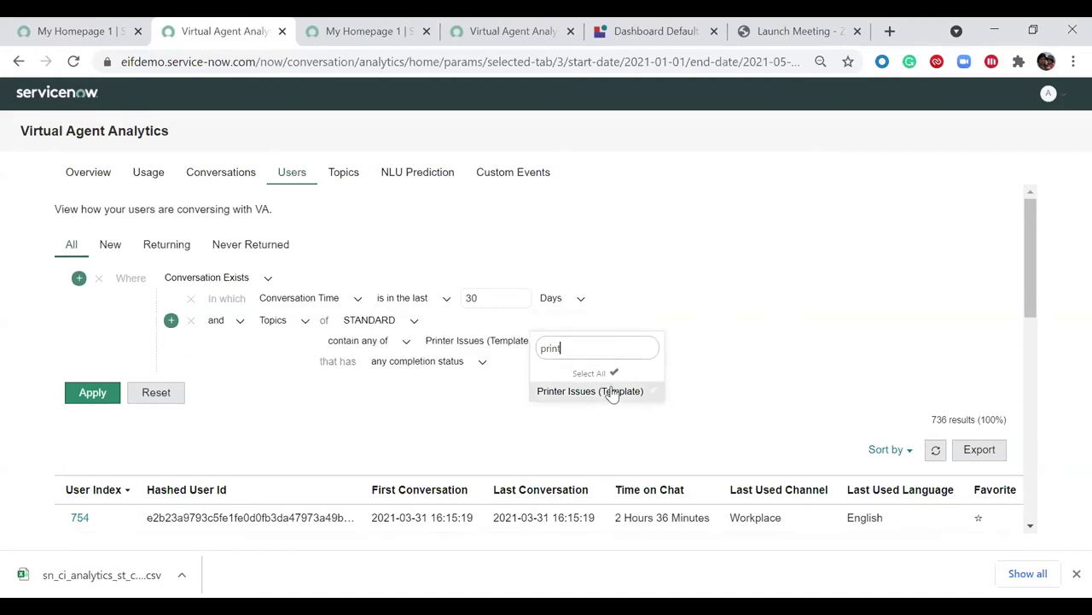
click(463, 406)
click(98, 392)
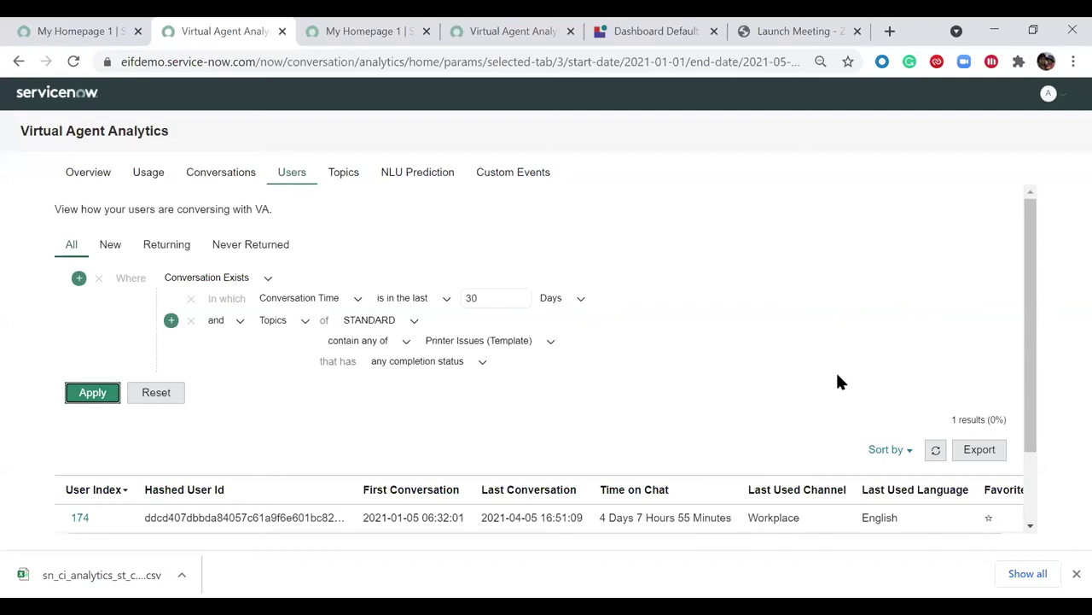
Set Completed to Yes, review the single result, then reset the filter
scroll(838, 382, down, 1)
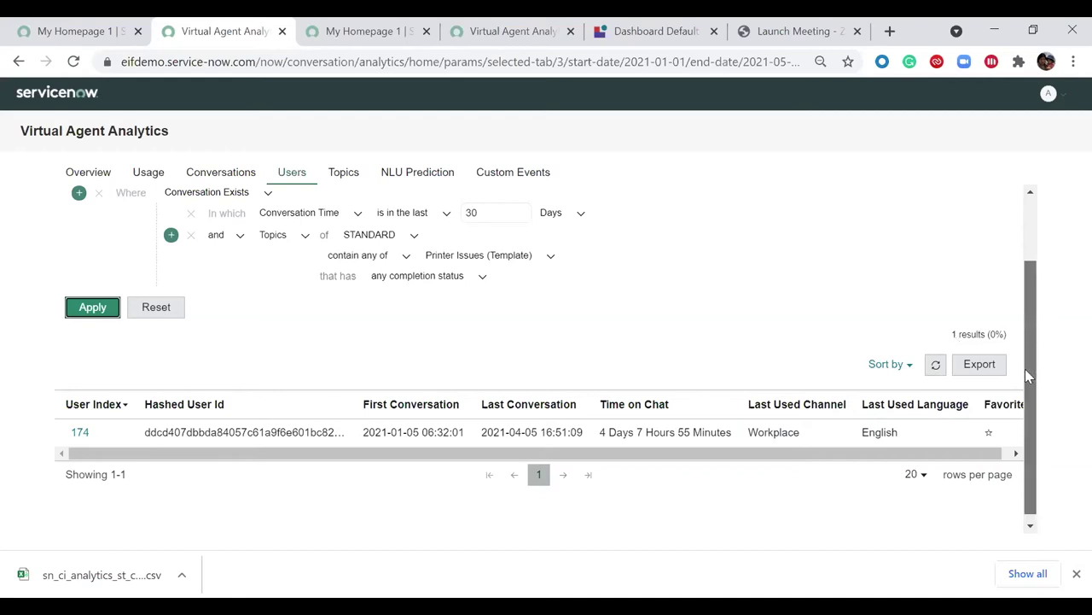
drag(1026, 372, 1028, 379)
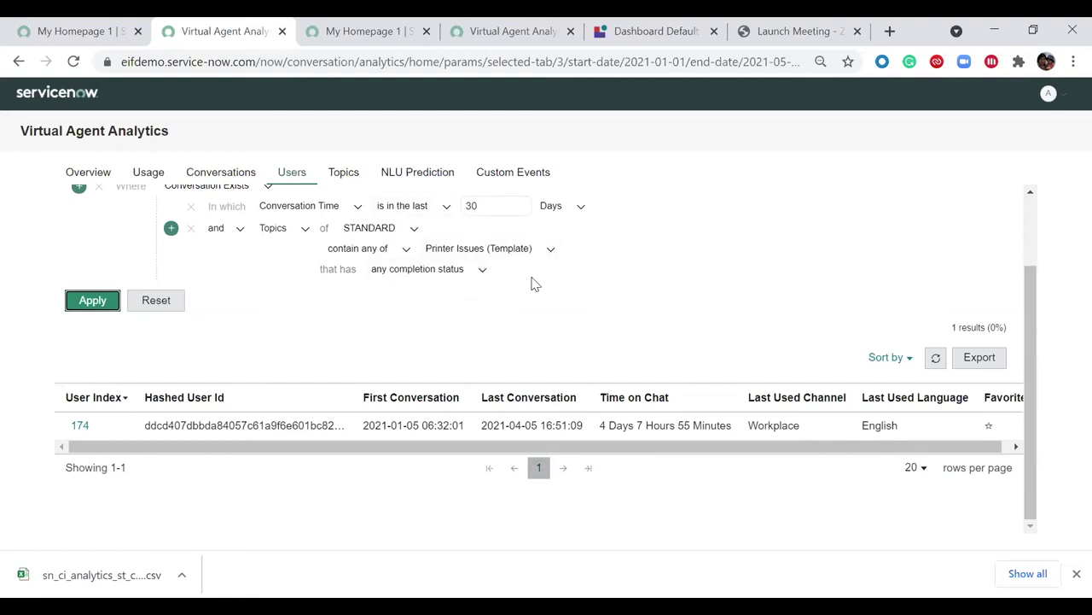
click(482, 271)
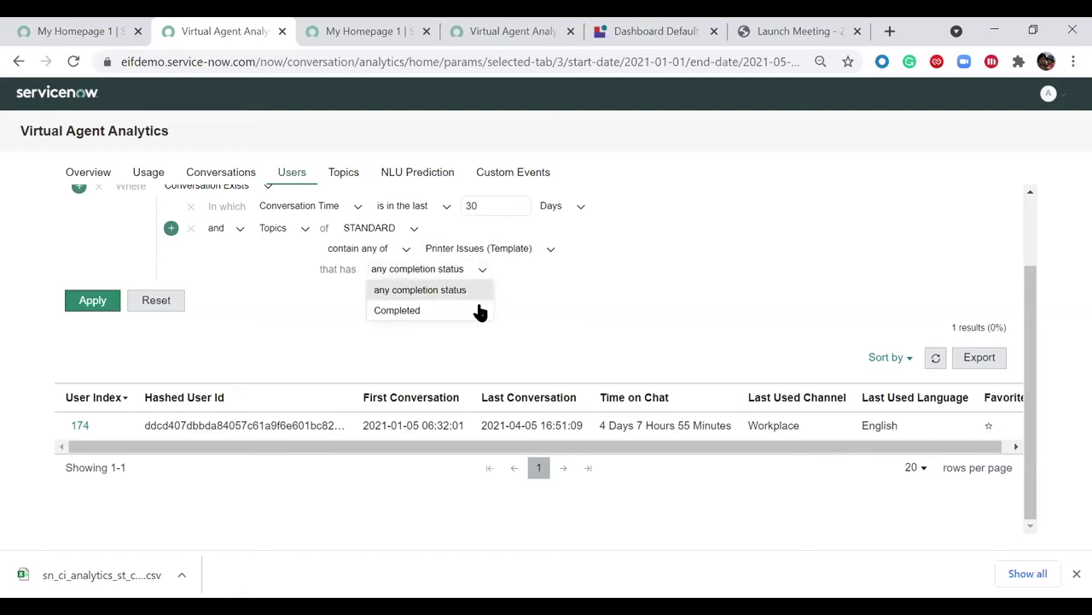
click(478, 314)
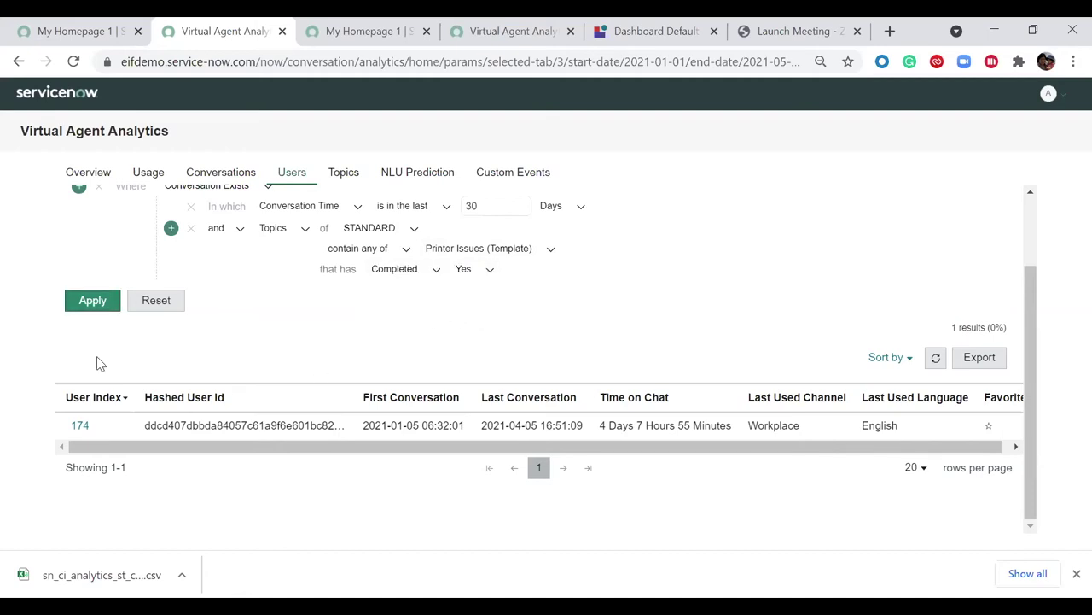
click(179, 300)
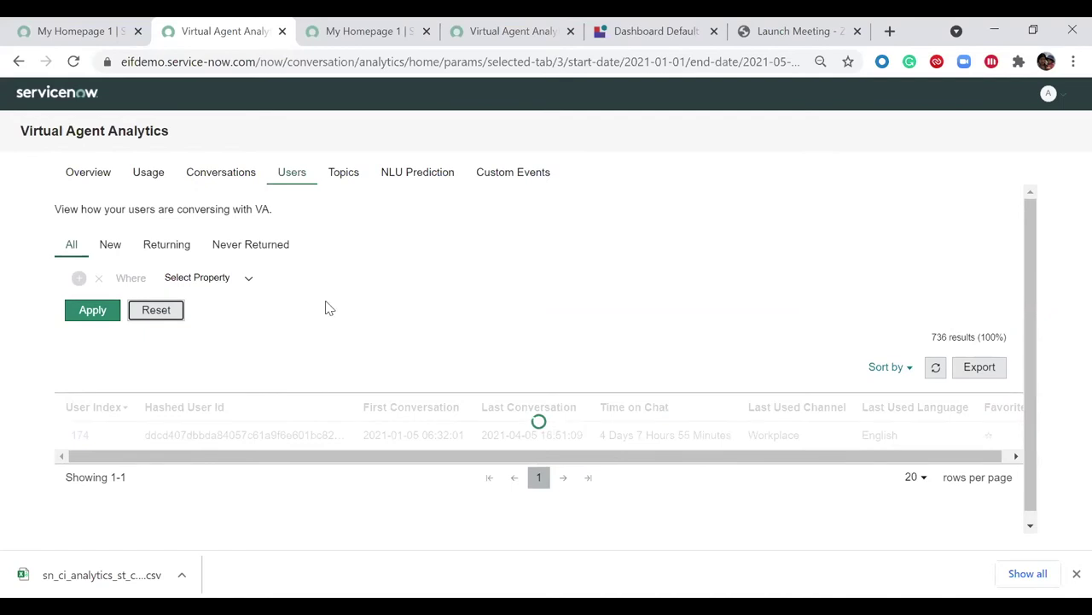
Add Conversation Exists and a Topic Nodes condition for Printer Issues (Template)
click(241, 283)
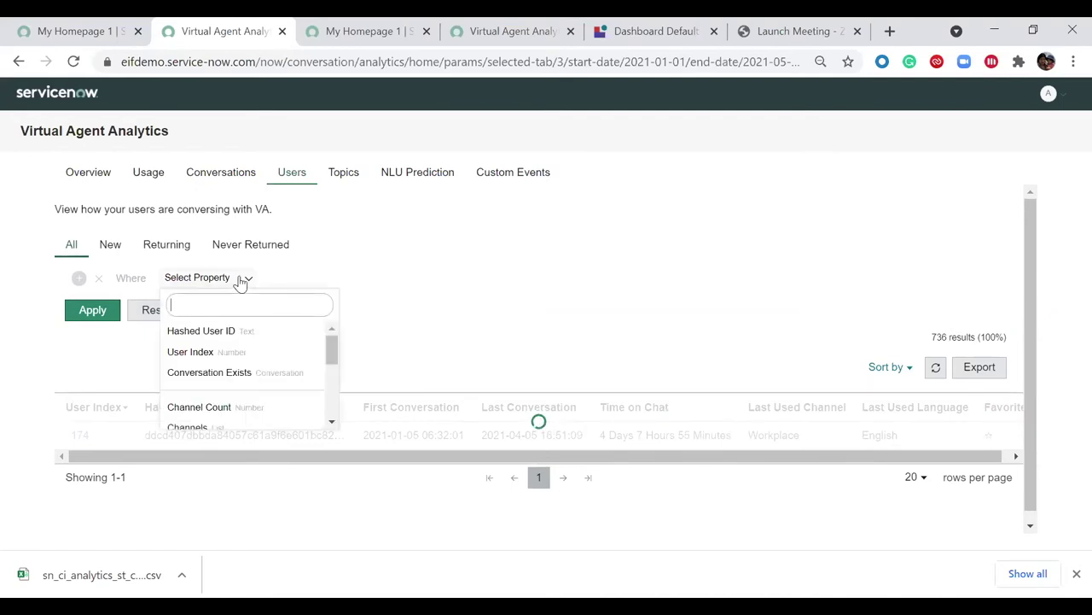
click(281, 376)
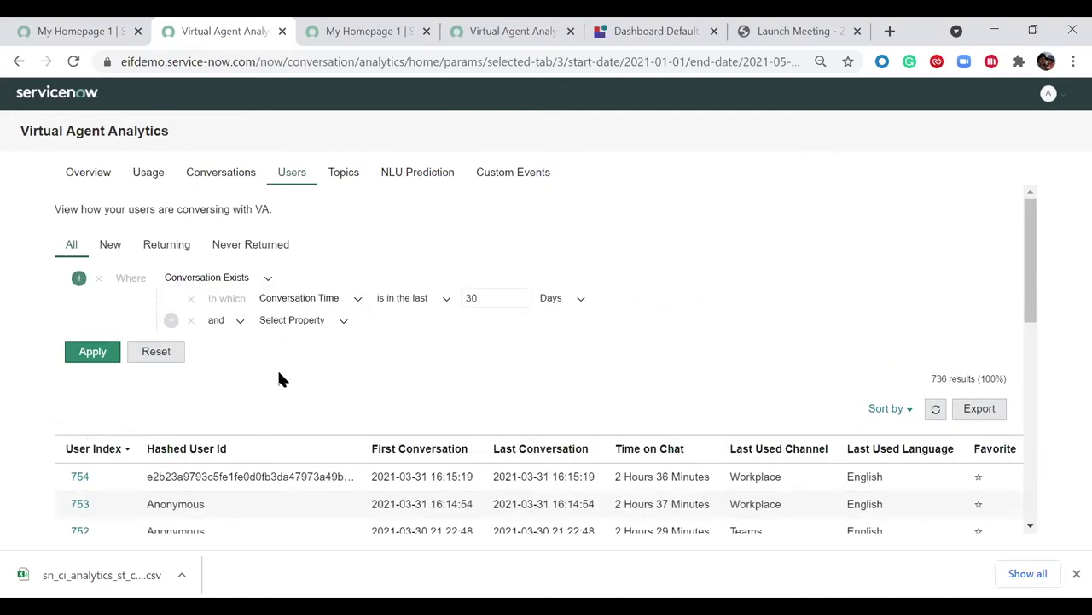
click(339, 323)
text(to)
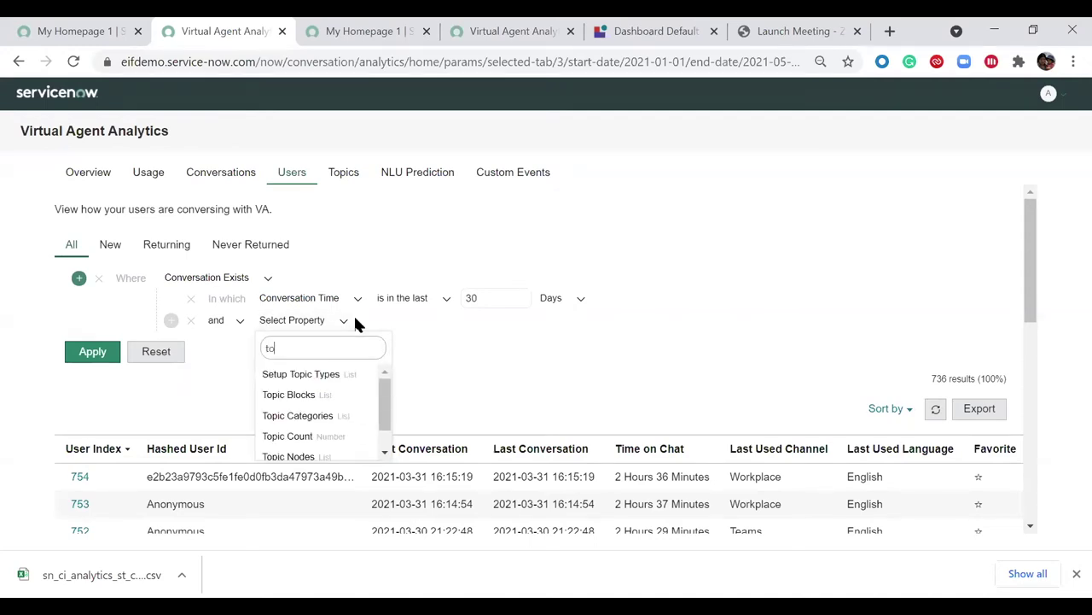
text(pic nod)
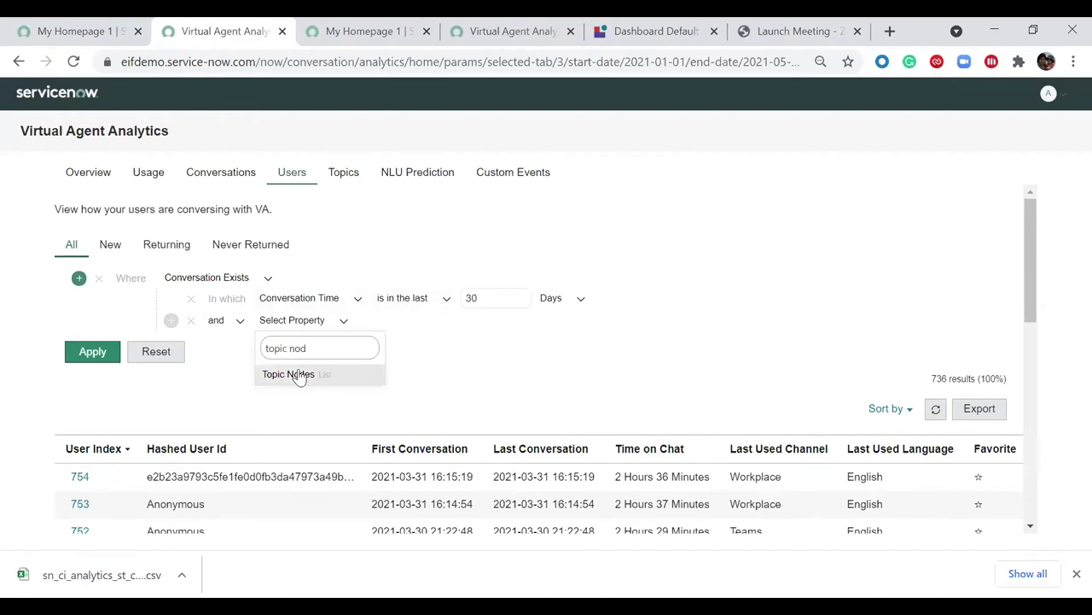
click(299, 375)
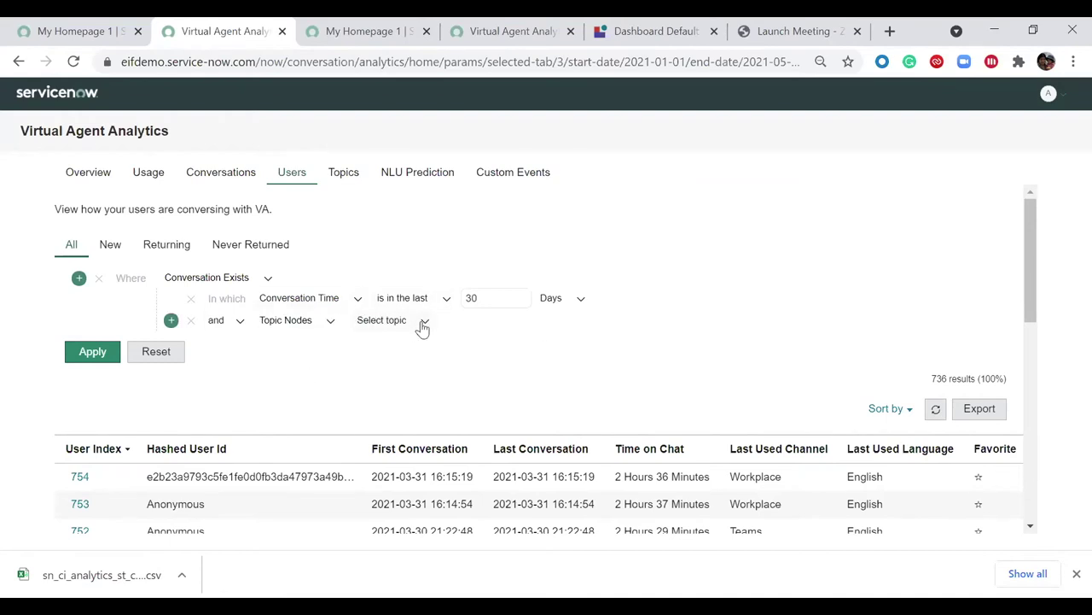
click(423, 325)
text(print)
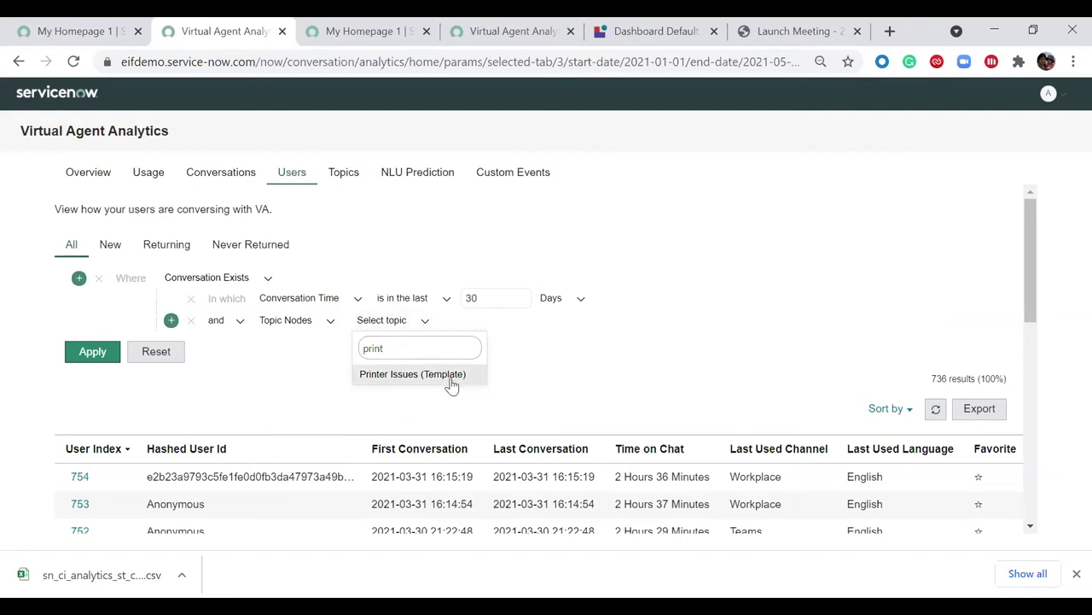
click(453, 384)
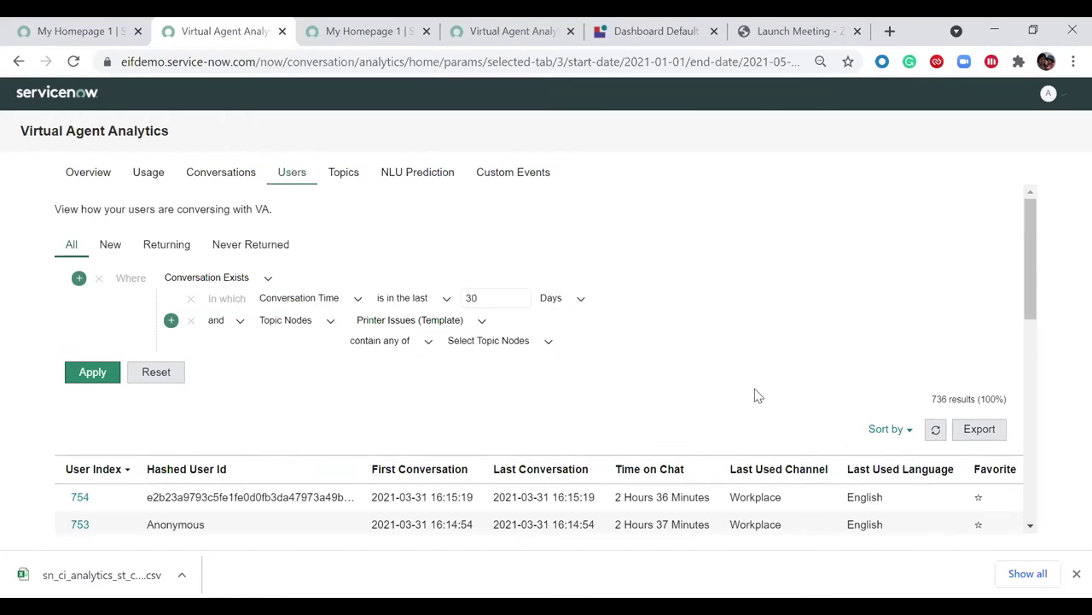
Filter on the Set search query node and apply
scroll(1010, 415, down, 10)
scroll(993, 490, up, 10)
click(544, 341)
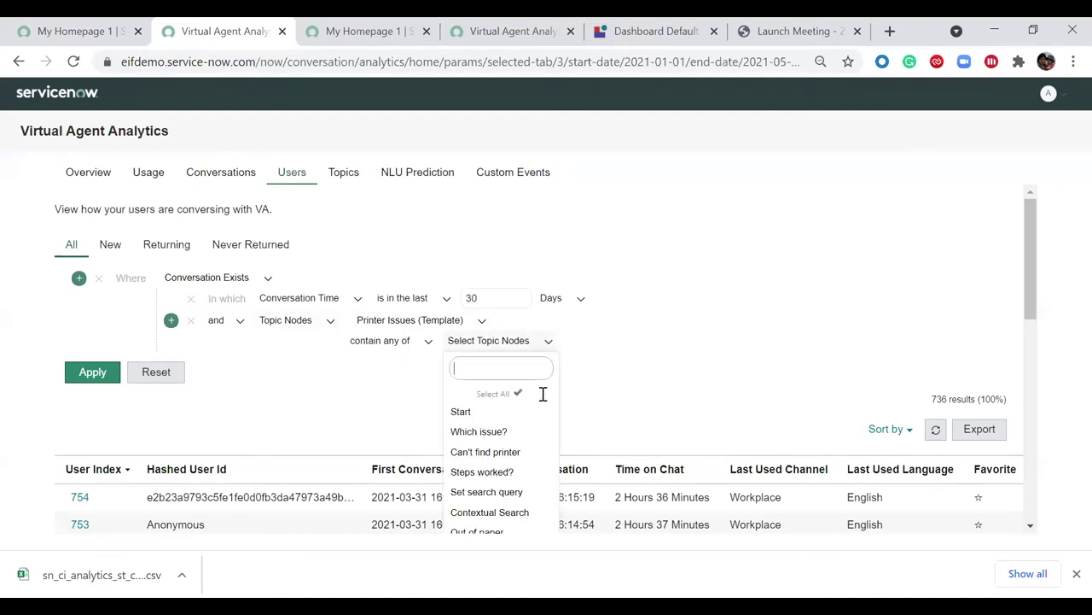
click(506, 498)
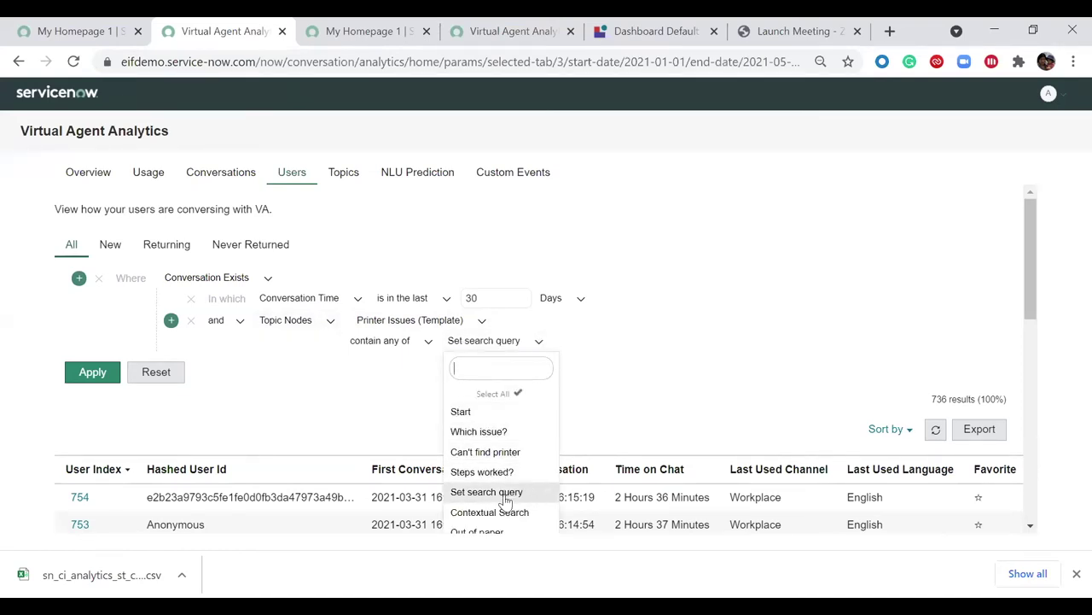
click(674, 380)
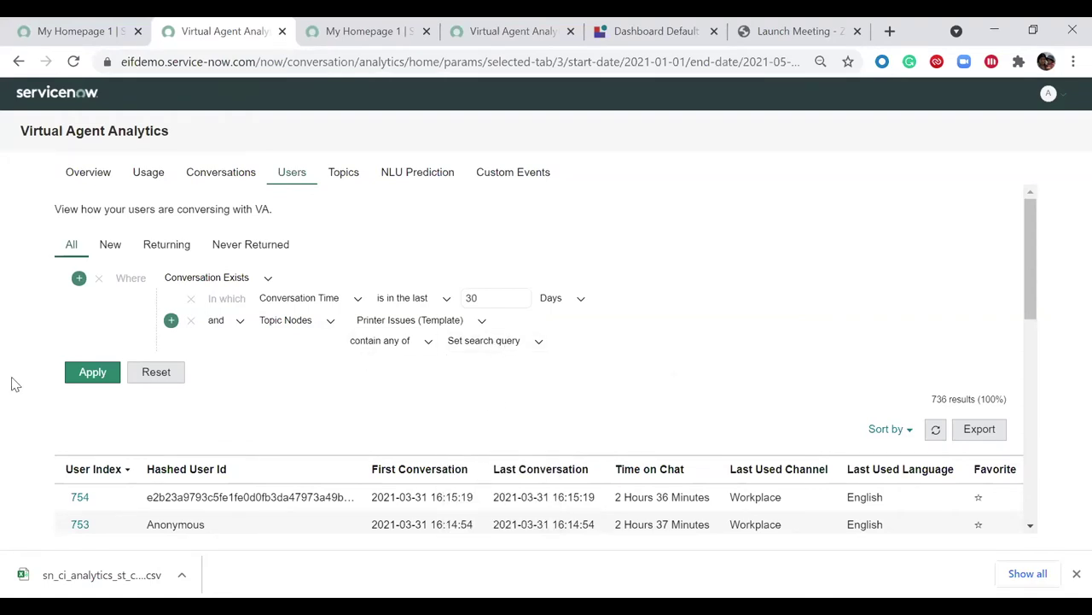
click(90, 376)
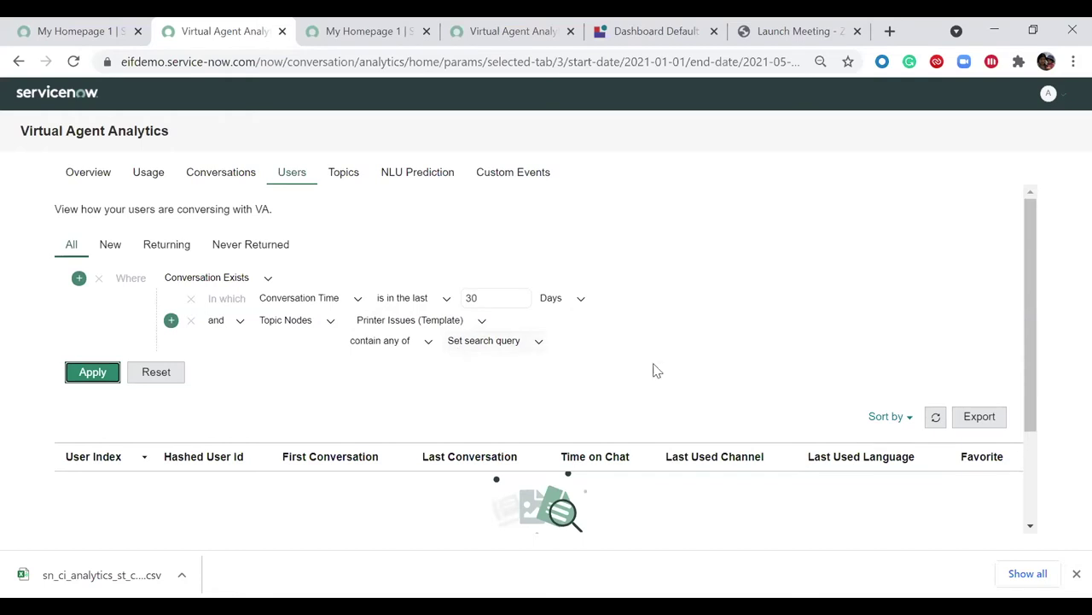
Replace the Set search query node with Contextual Search and reapply the filter
click(540, 343)
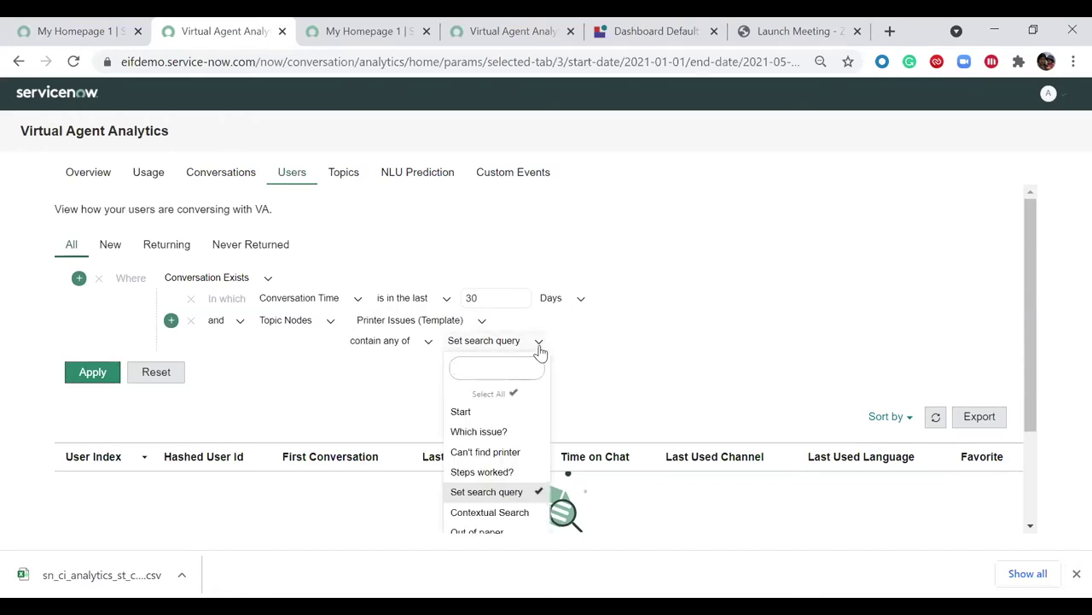
click(517, 514)
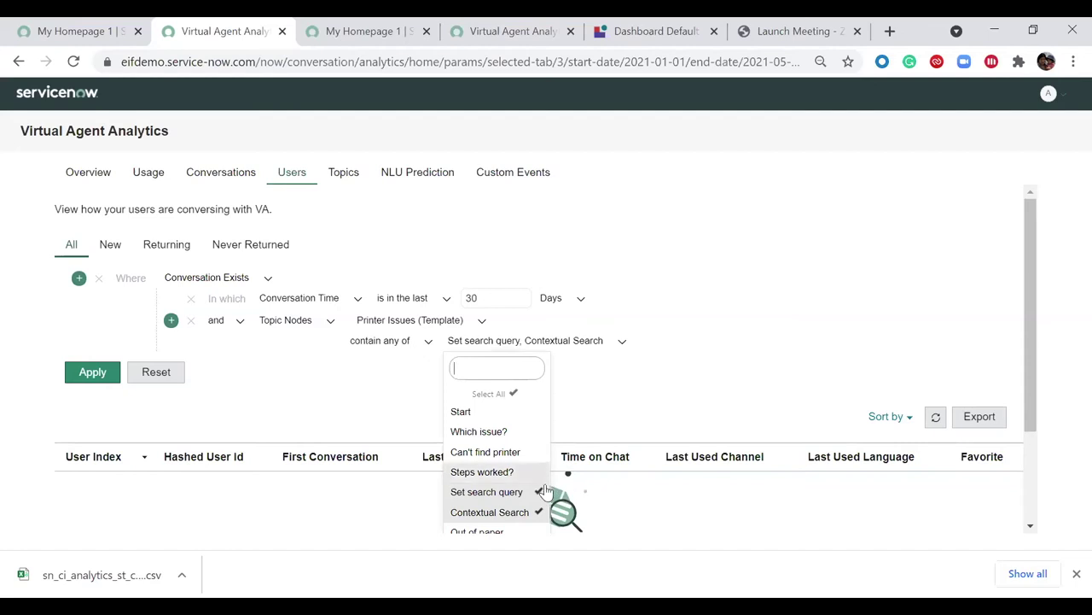
click(539, 494)
click(94, 376)
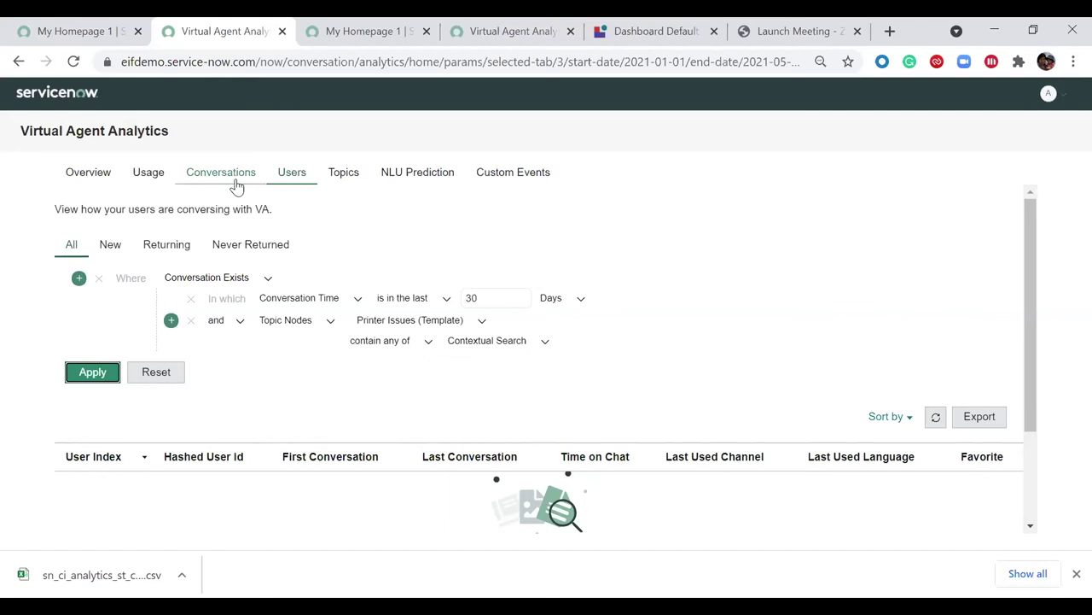
Open NLU Prediction and scroll through its chart and correct, incorrect, auto-selected topic lists
click(418, 184)
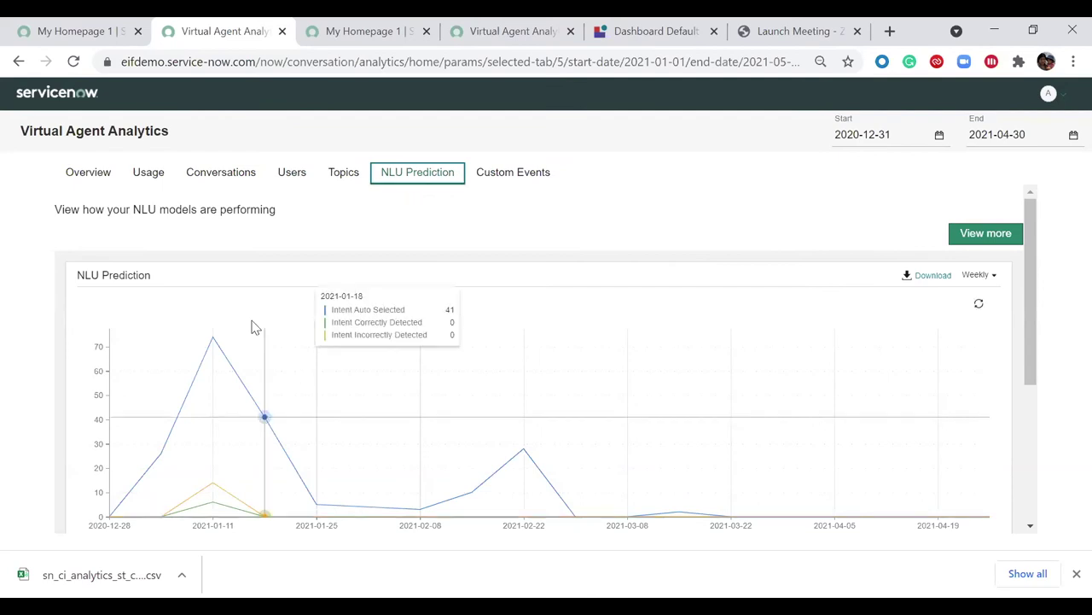
scroll(302, 396, down, 1)
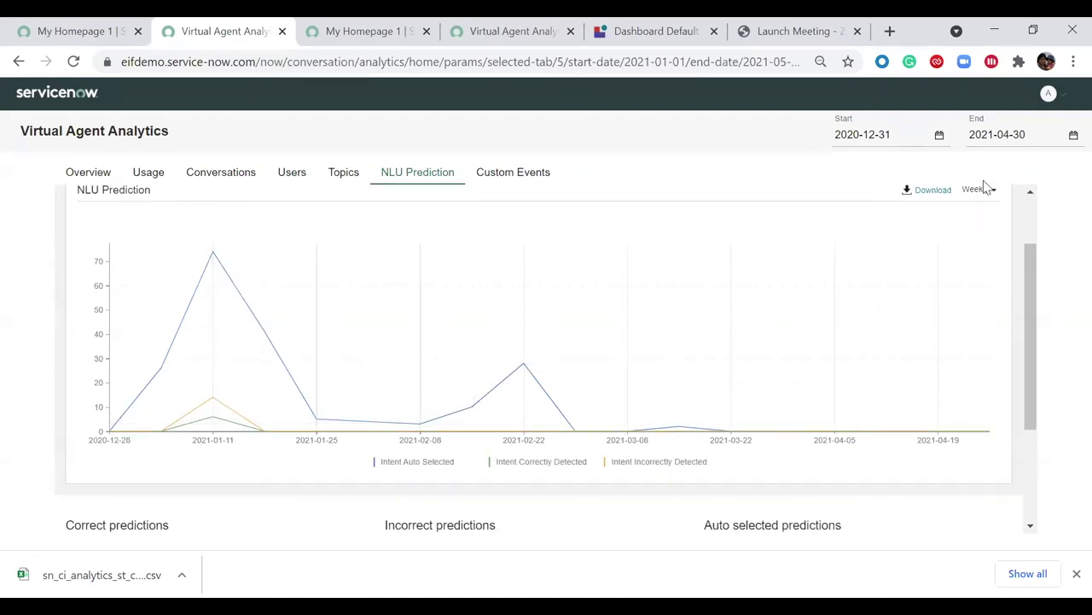
scroll(1049, 392, down, 1)
scroll(1050, 392, down, 2)
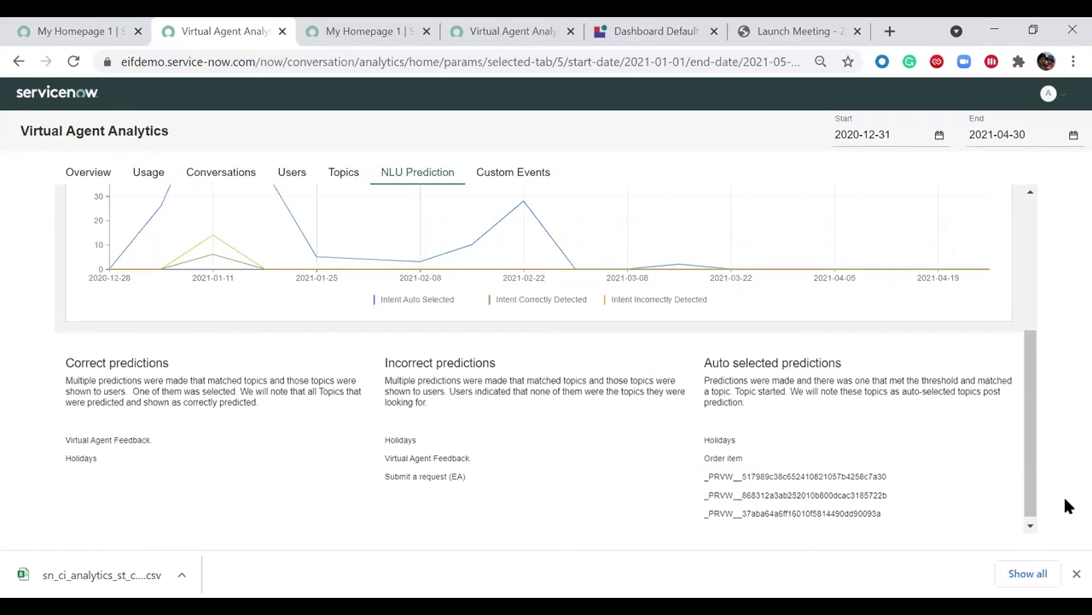
drag(1035, 491, 1066, 346)
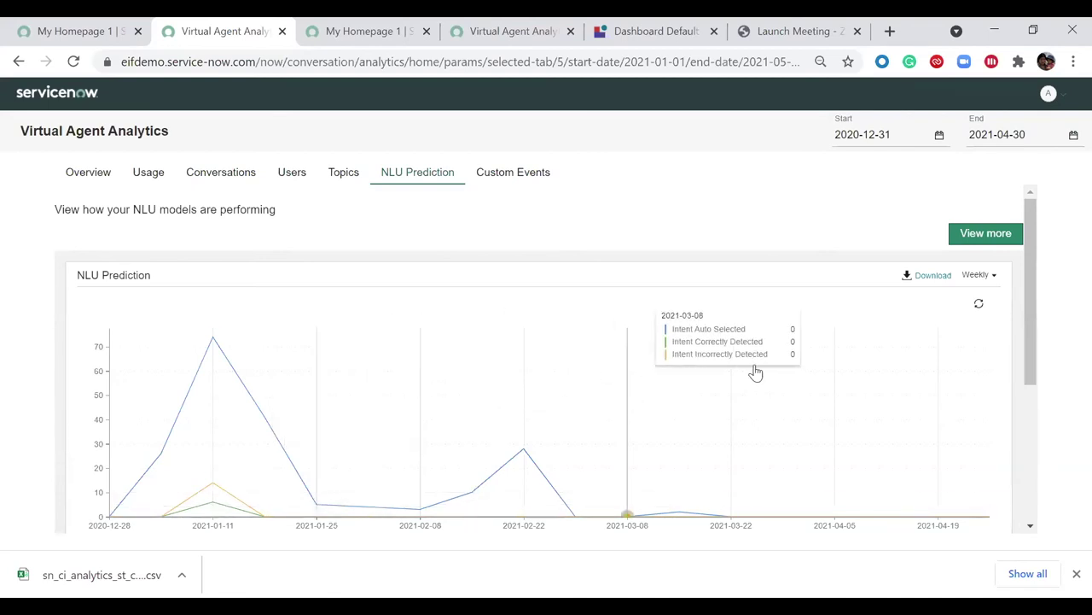
Open the top-right account menu showing Edit page and Logout
click(1049, 94)
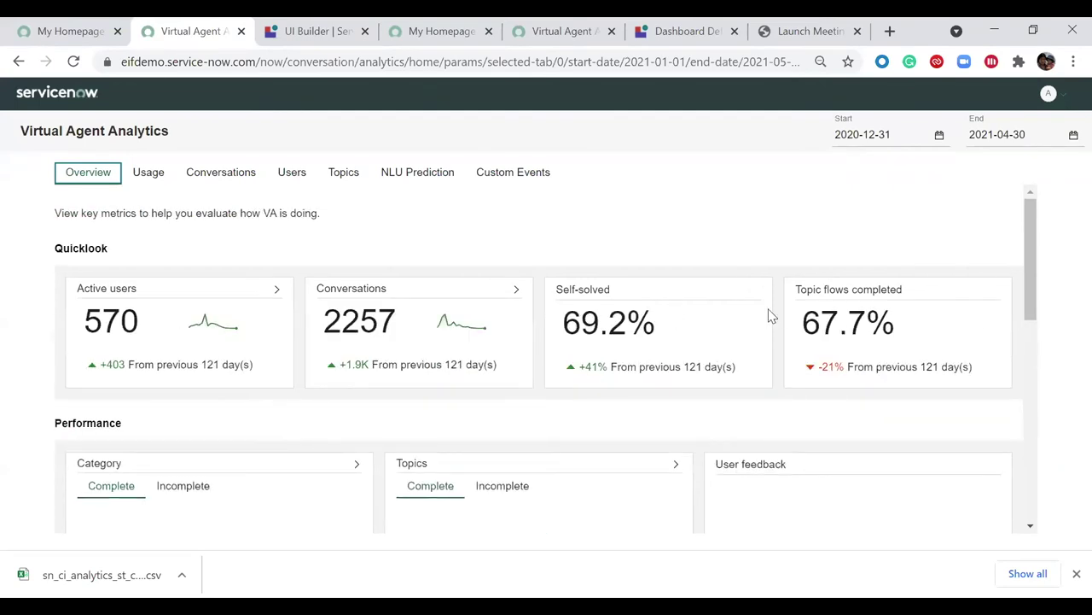
click(1049, 95)
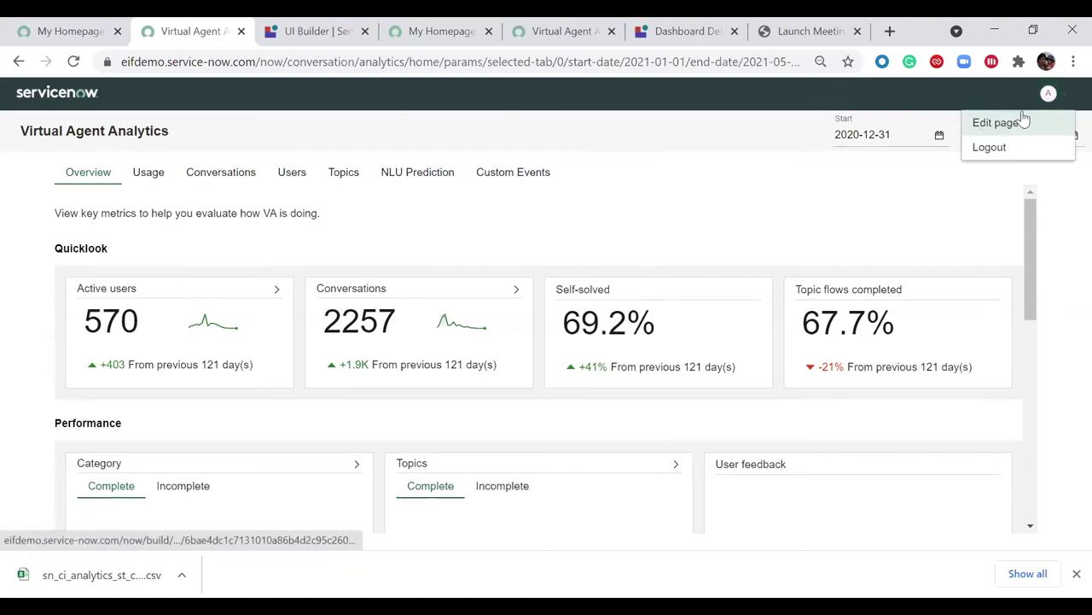
Switch to UI Builder and choose Edit in original scope
click(329, 31)
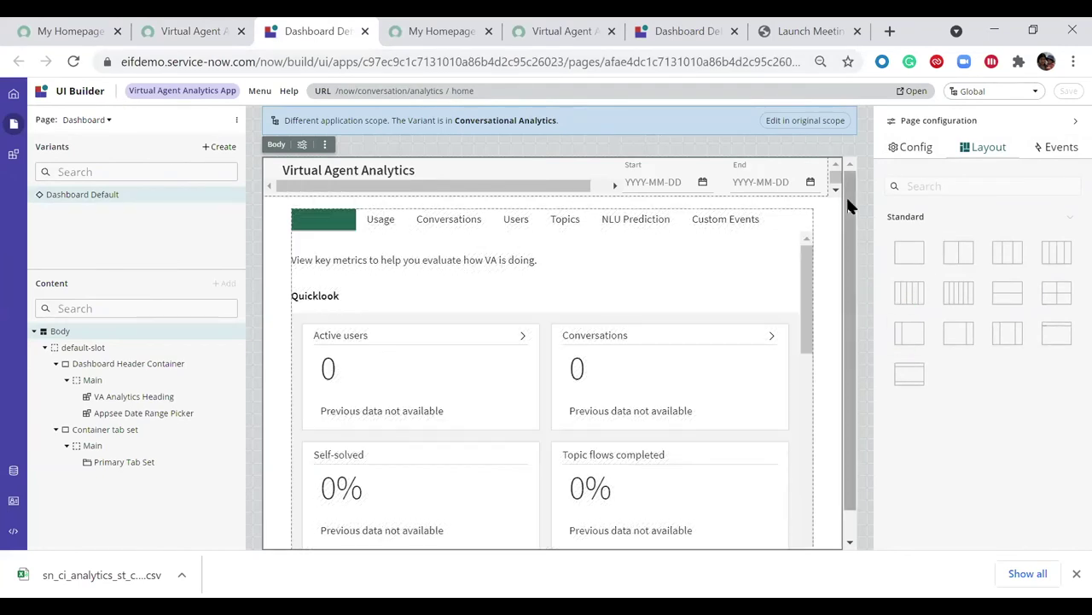
drag(848, 205, 878, 191)
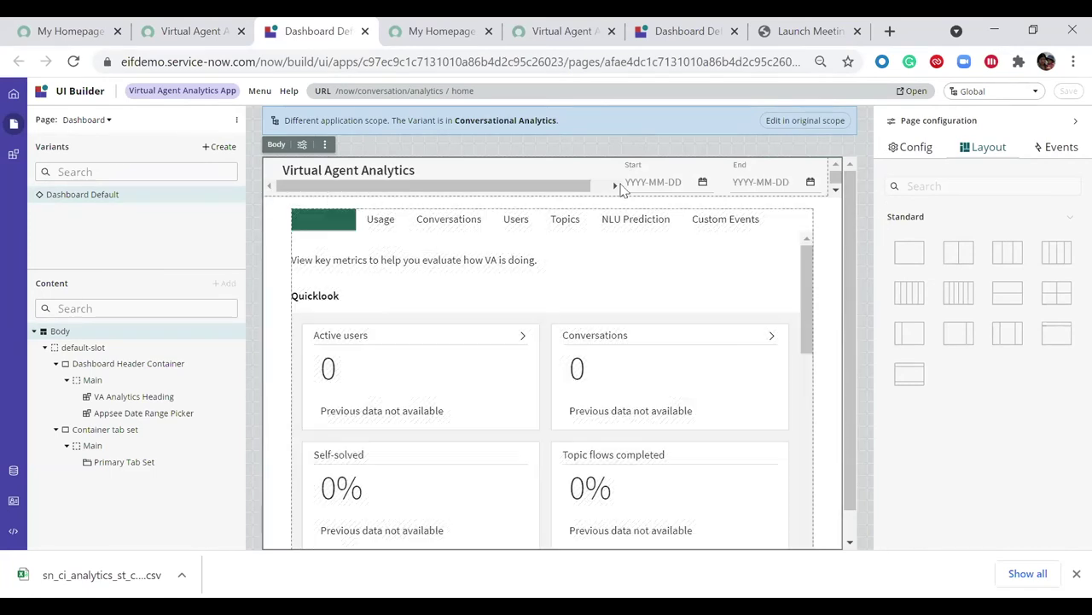
click(796, 128)
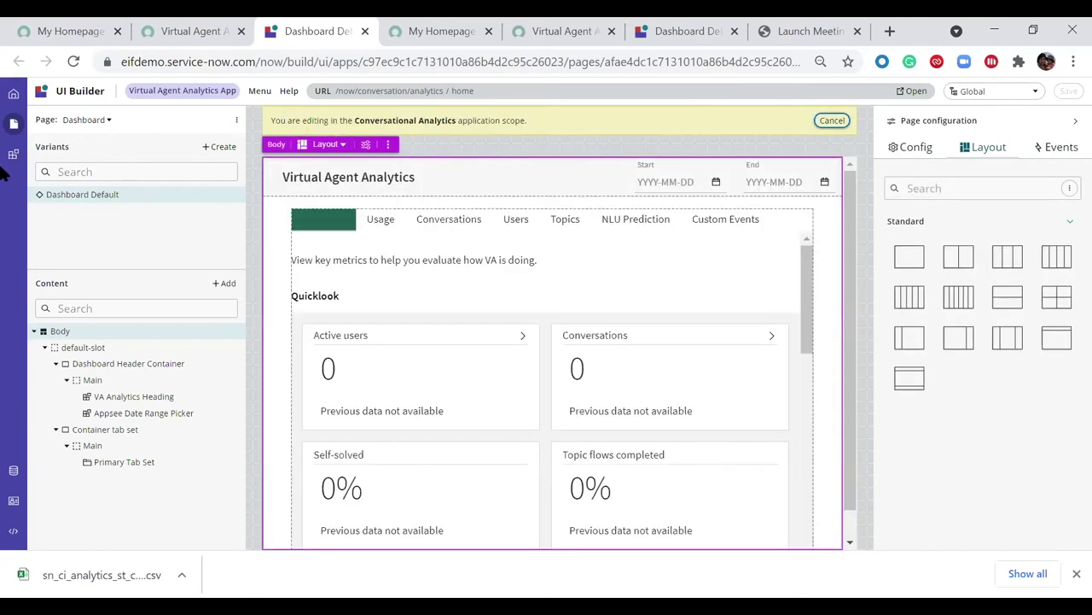
Search components for 'data' and place Data visualization above the tab set
click(15, 154)
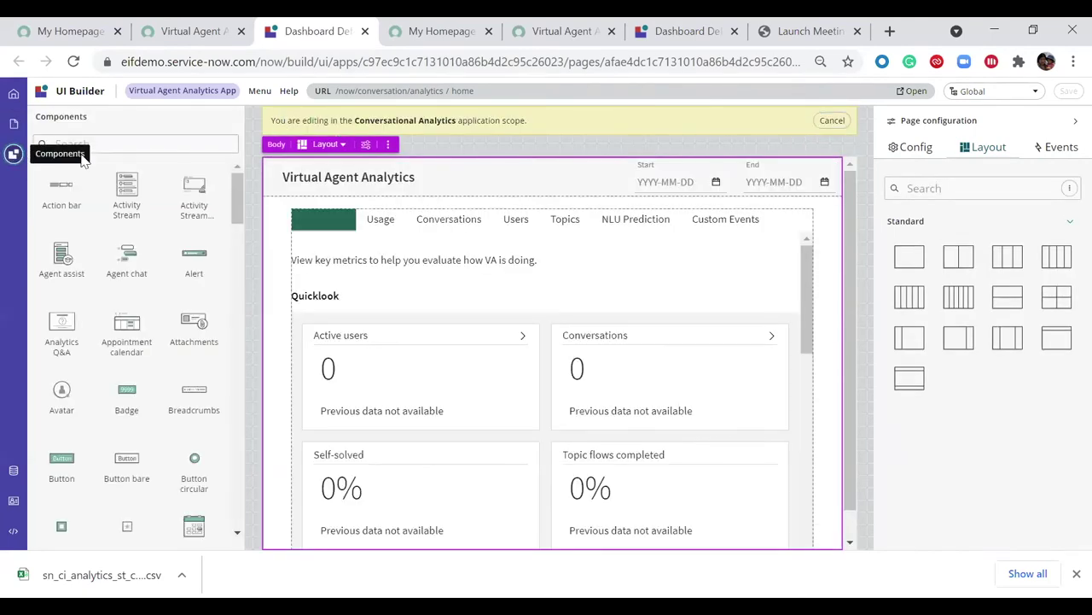
click(151, 143)
text(data)
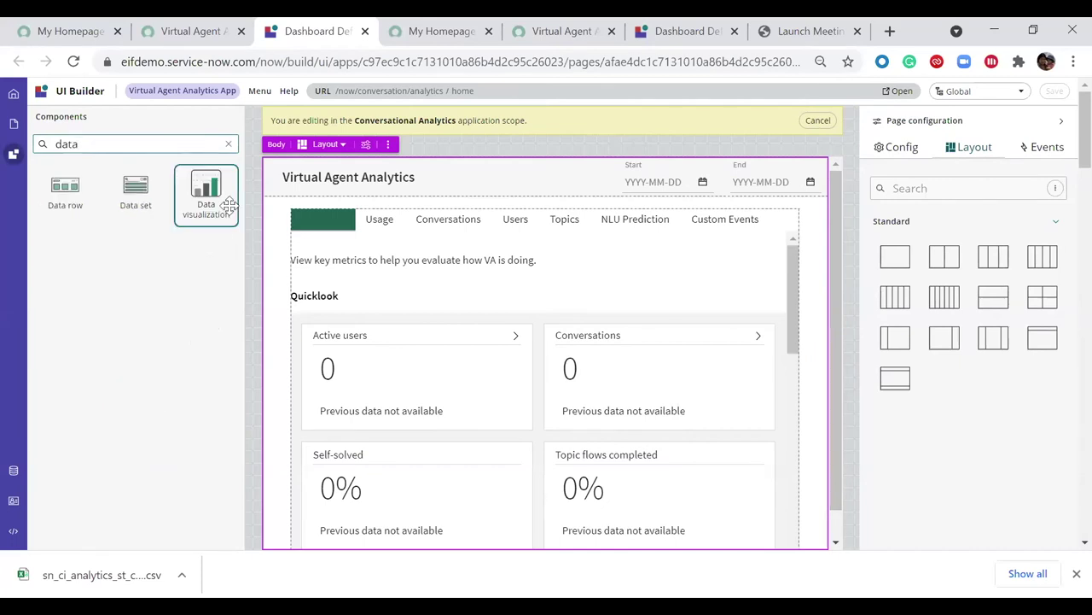
drag(206, 195, 444, 219)
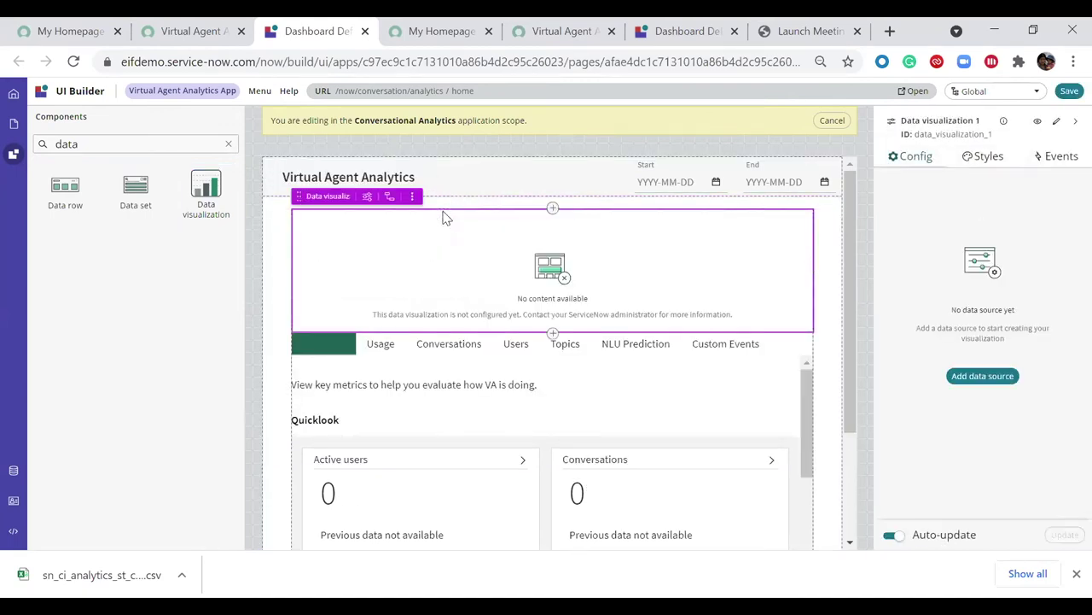
Search the data sources for 'incident', then add the Action [ecc_action] table as the visualization's source
click(990, 379)
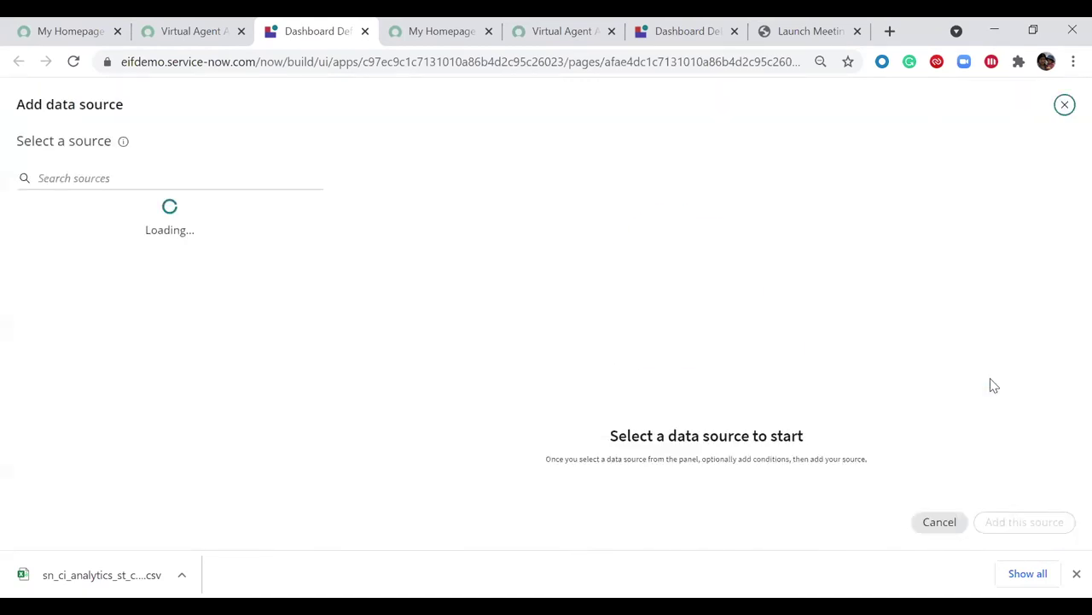
click(69, 177)
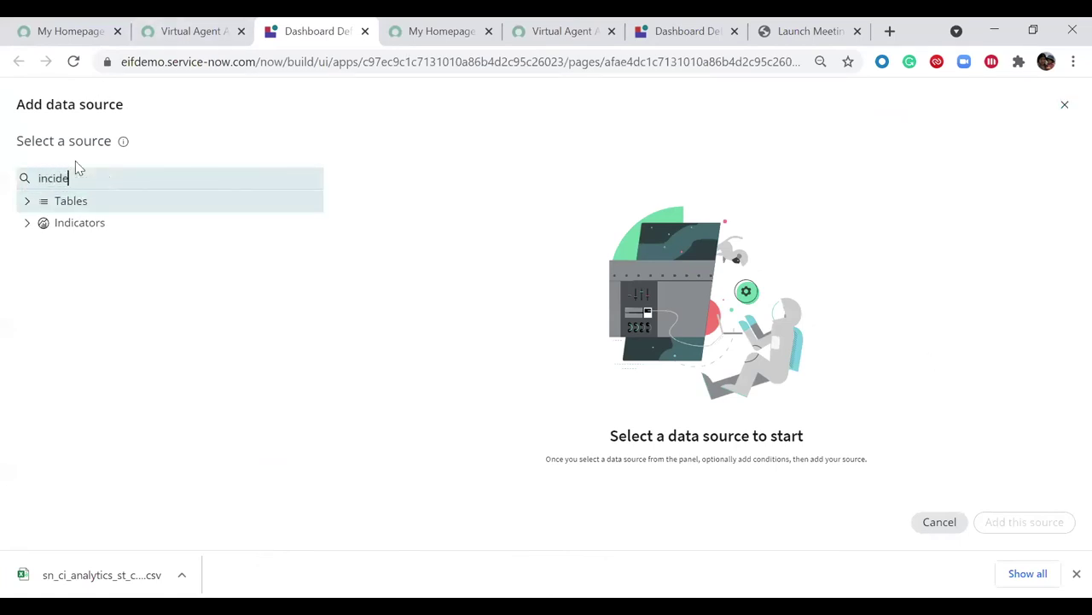
text(incident)
click(27, 201)
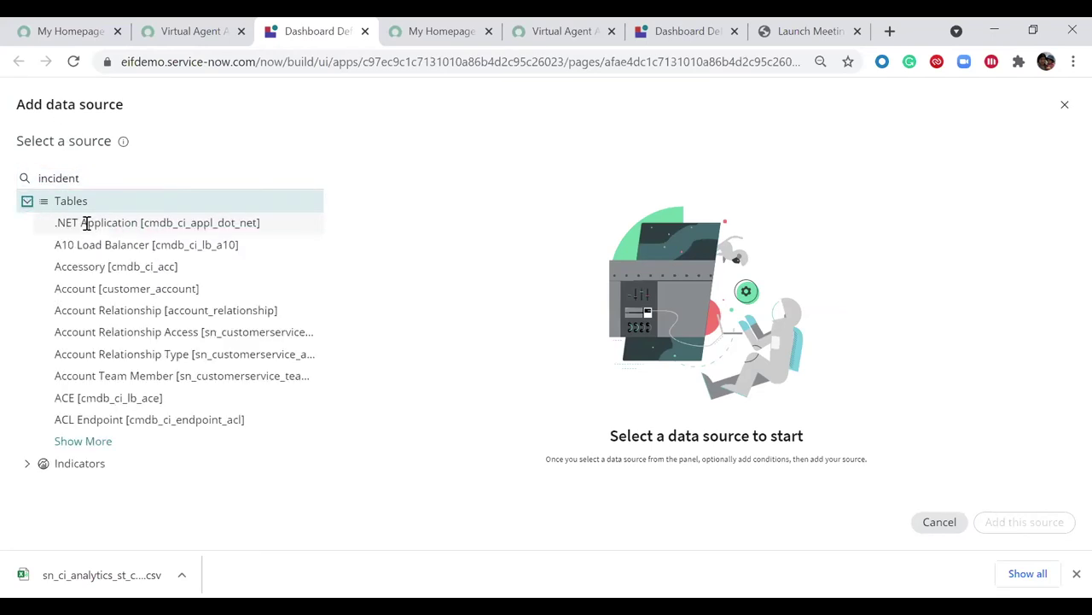
click(122, 183)
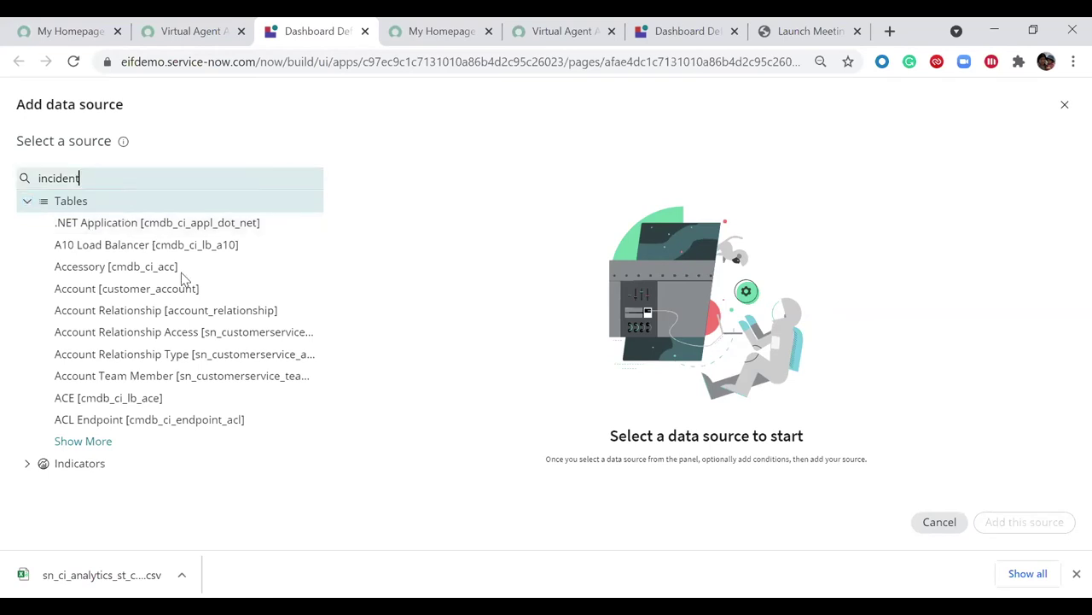
click(83, 441)
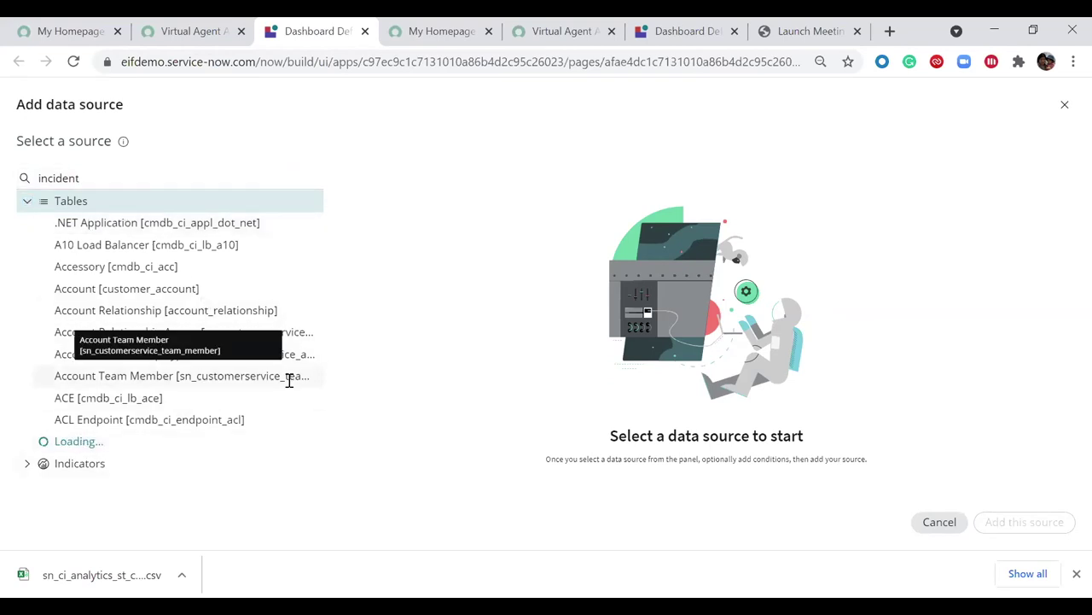
drag(319, 273, 319, 420)
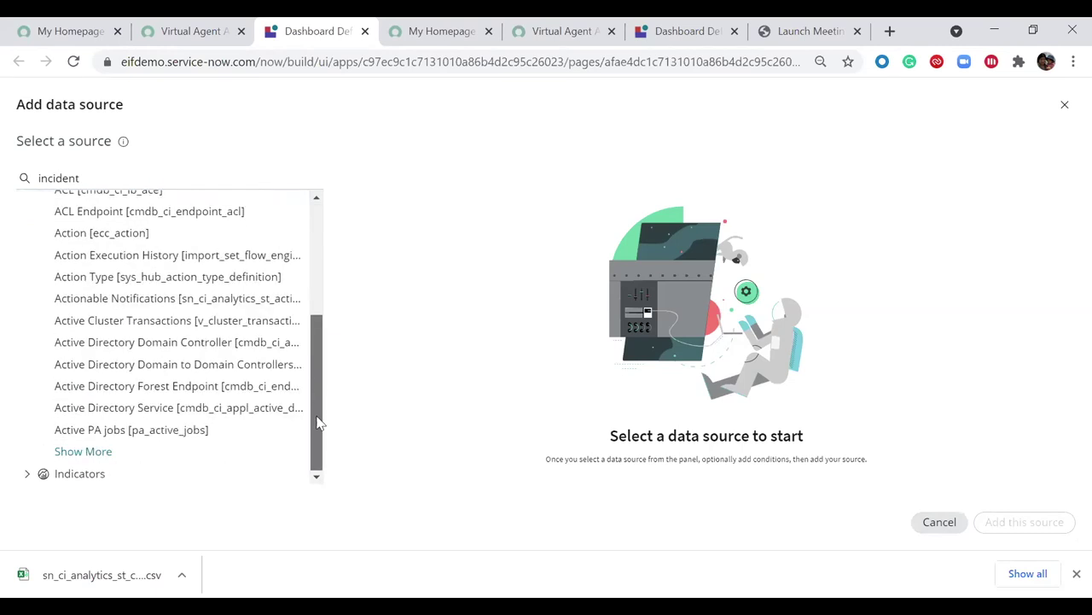
click(96, 459)
click(103, 233)
click(1025, 522)
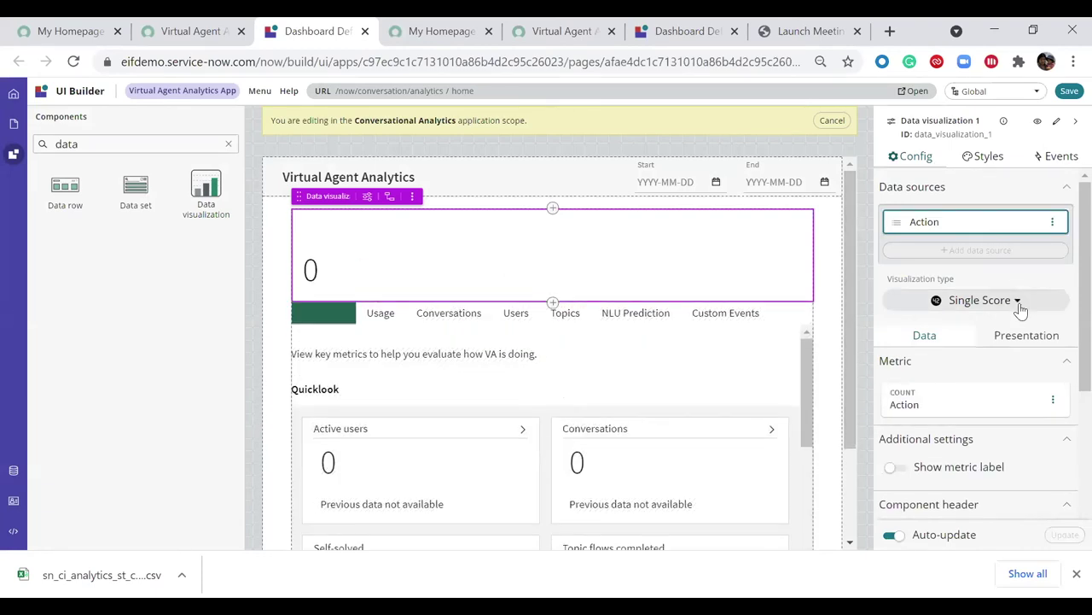
Open the visualization type list, then return to the live Virtual Agent Analytics overview
click(1017, 300)
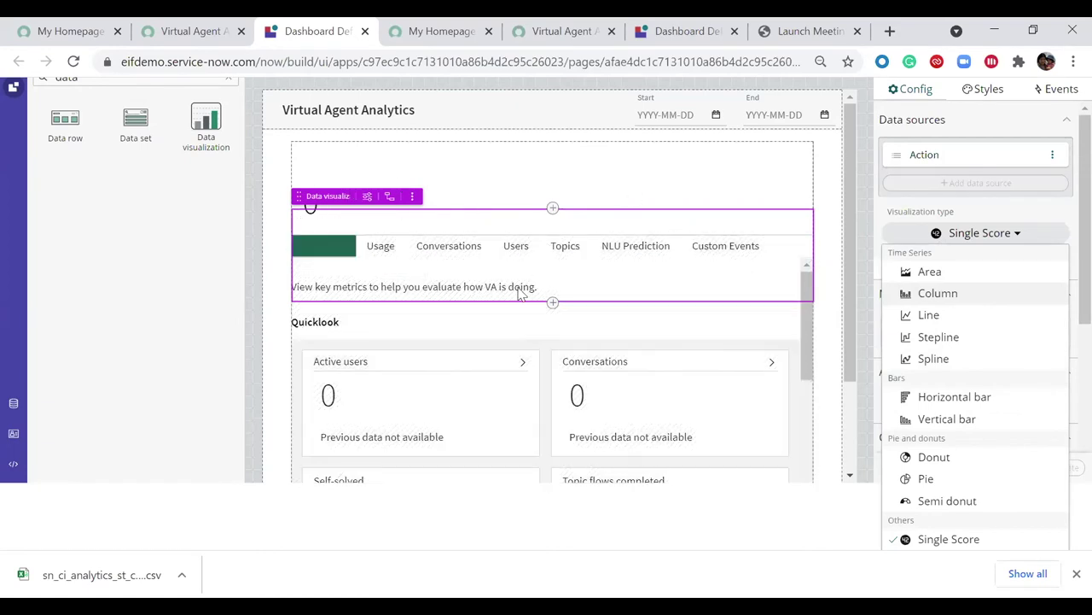
click(176, 28)
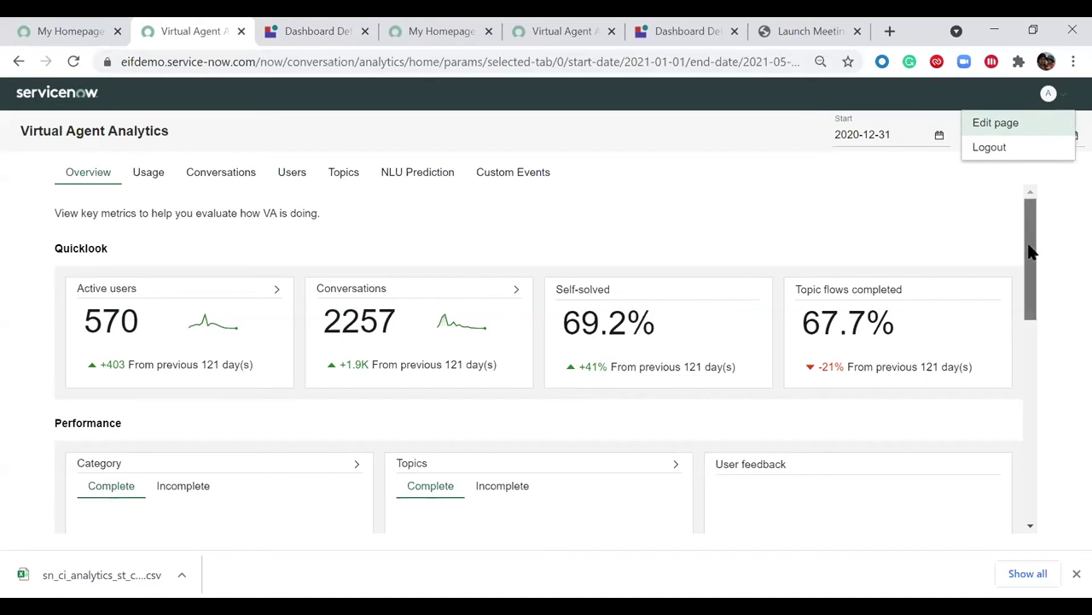
drag(1029, 239, 1027, 209)
Go briefly back to the page editor, then view the live Overview and Custom Events metrics
click(552, 180)
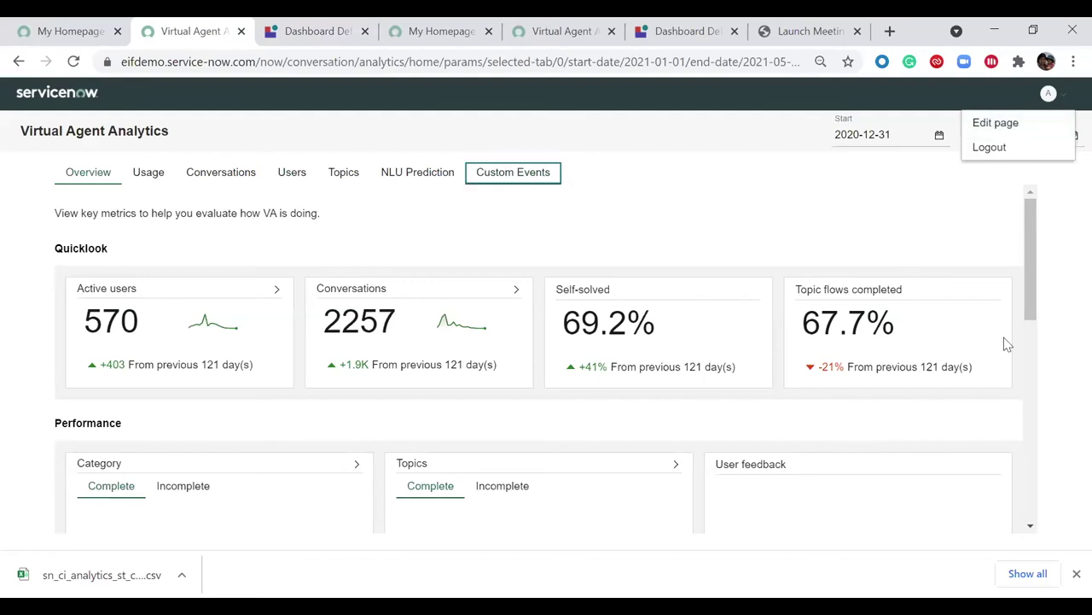
click(688, 31)
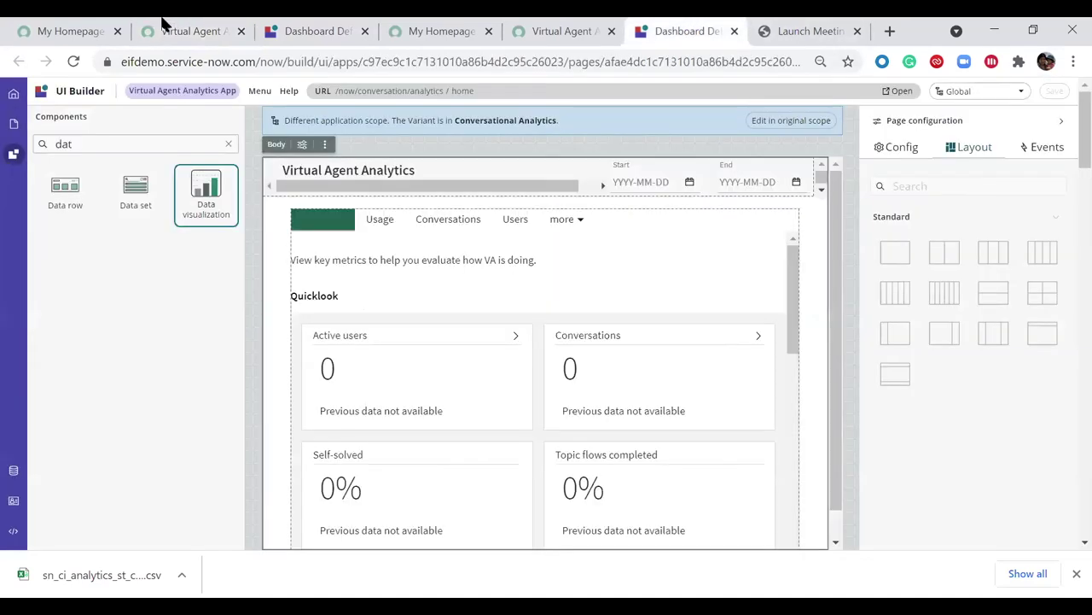
click(168, 24)
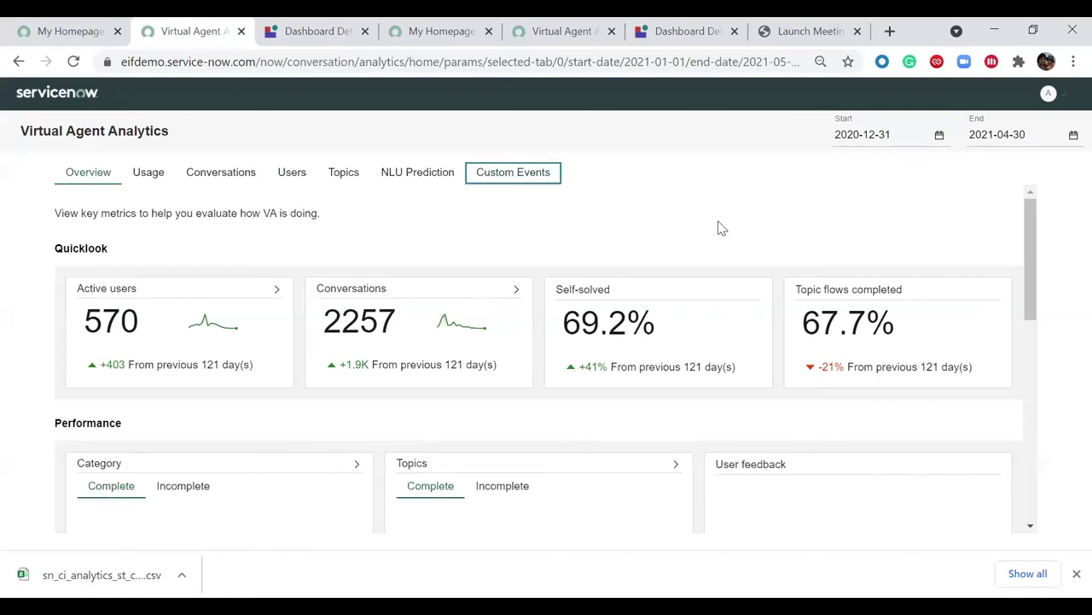
click(94, 173)
mouse_move(600, 297)
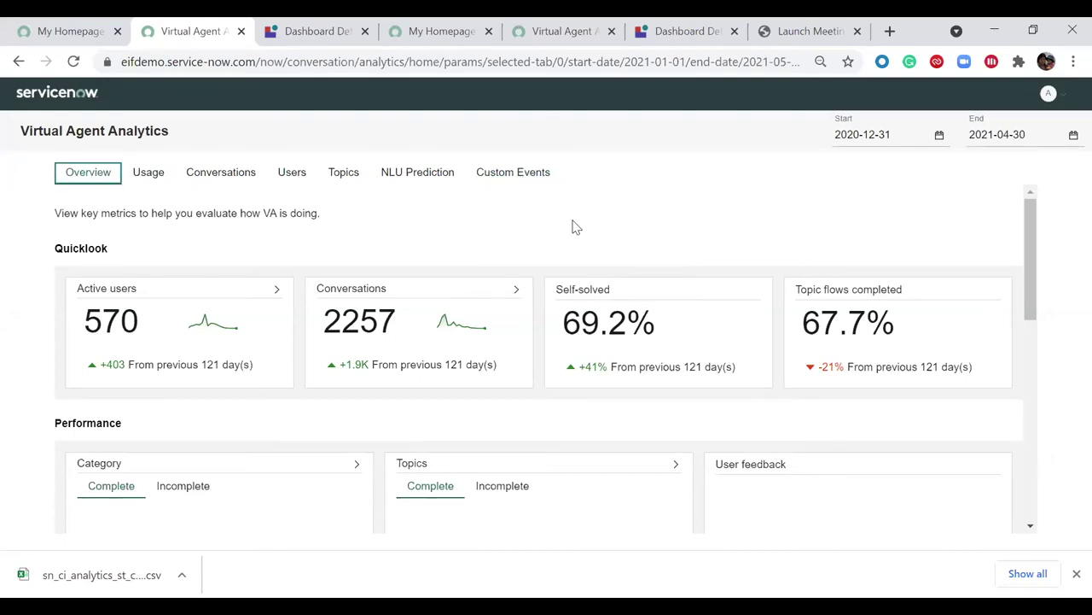
click(521, 177)
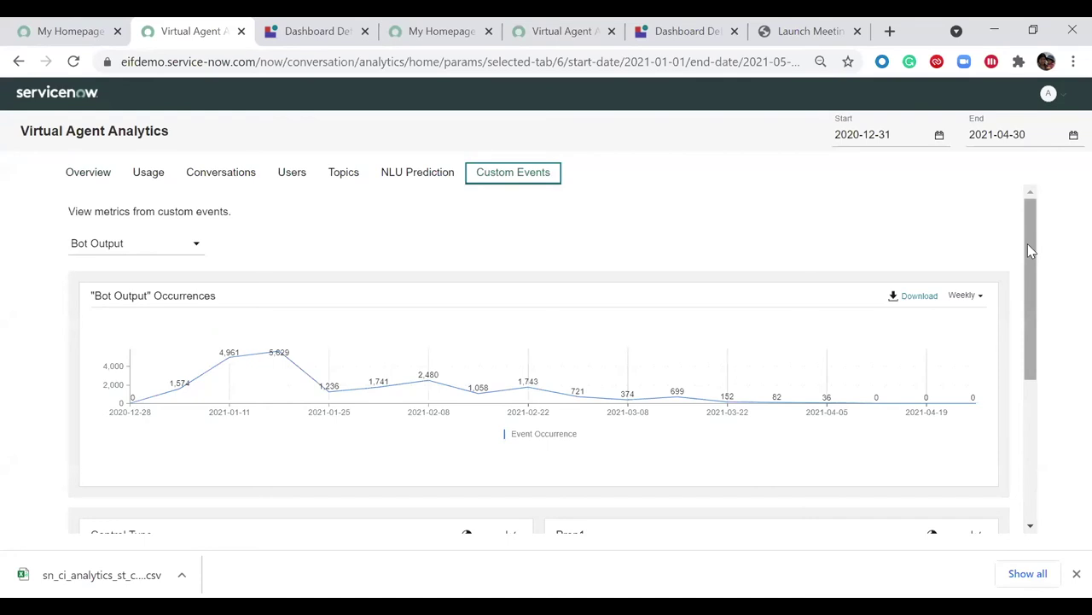
drag(1027, 247, 1050, 183)
Cycle through the Overview, Usage, Conversations and Users tabs, then open the Custom Events chart list
click(79, 179)
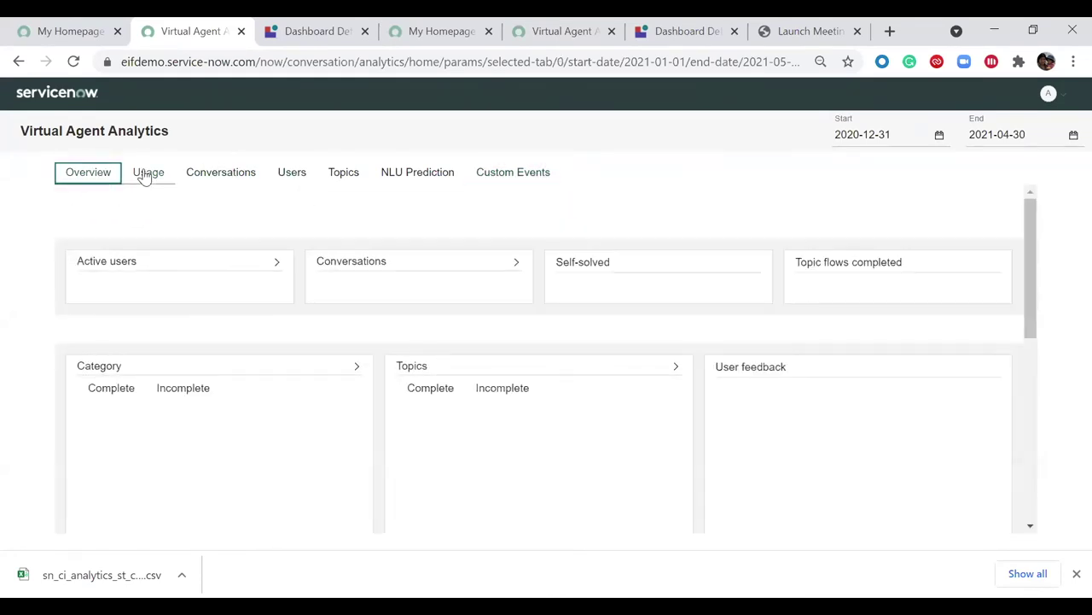
click(147, 178)
click(249, 183)
click(294, 181)
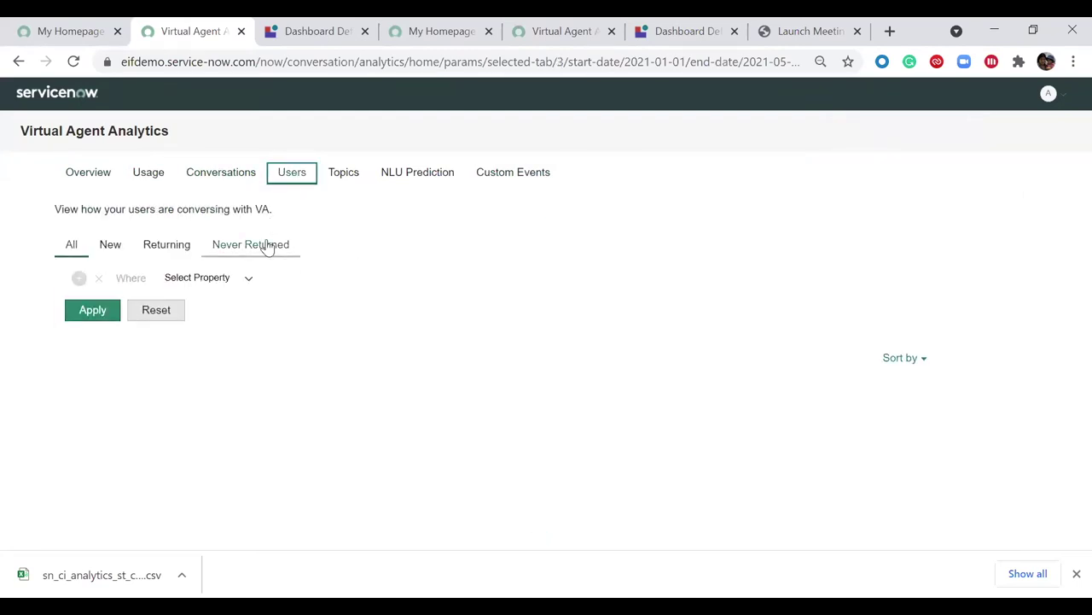
click(505, 177)
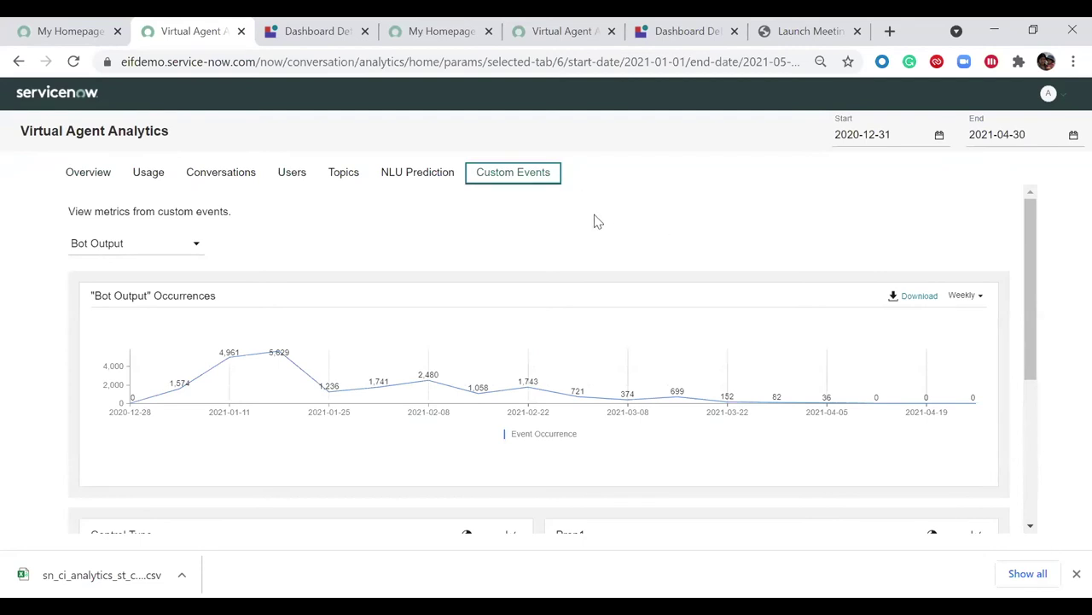
scroll(344, 239, down, 2)
scroll(344, 239, up, 2)
click(193, 247)
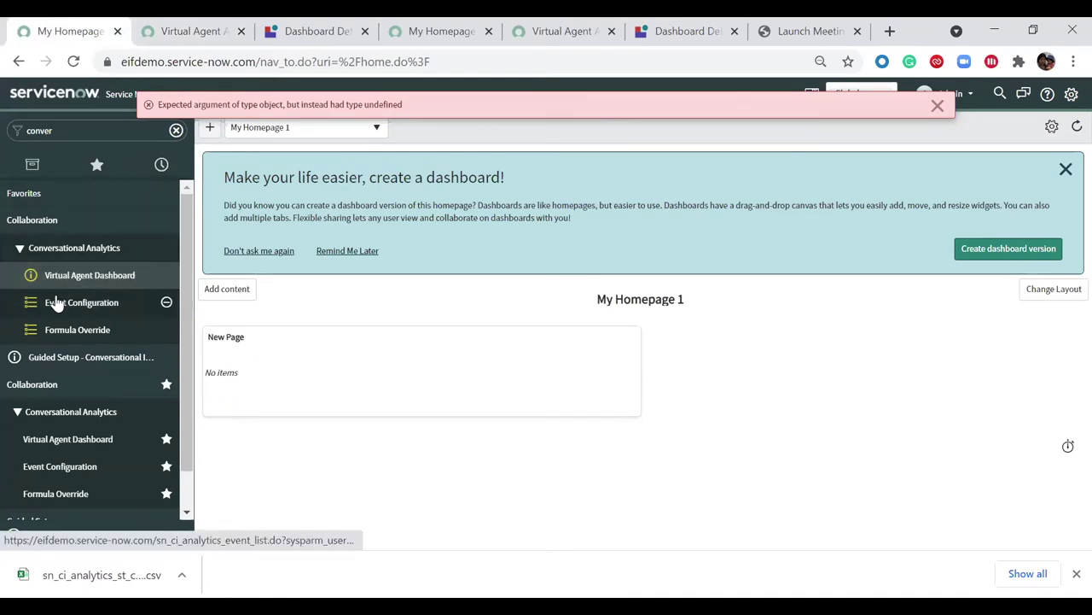
Open Conversational Analytics Event Configuration and dismiss both error banners
click(103, 308)
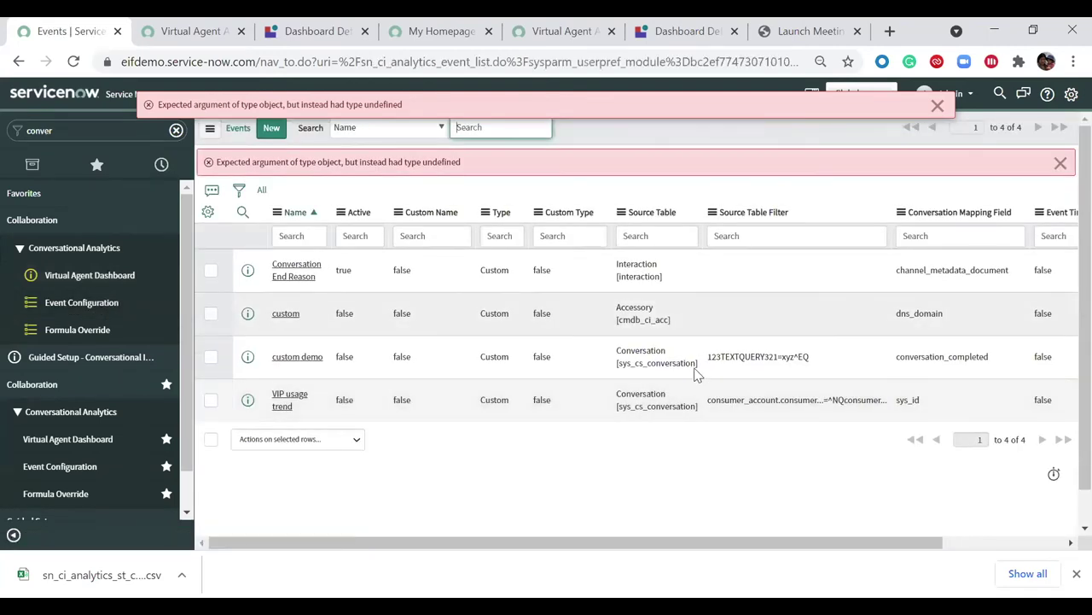
click(936, 107)
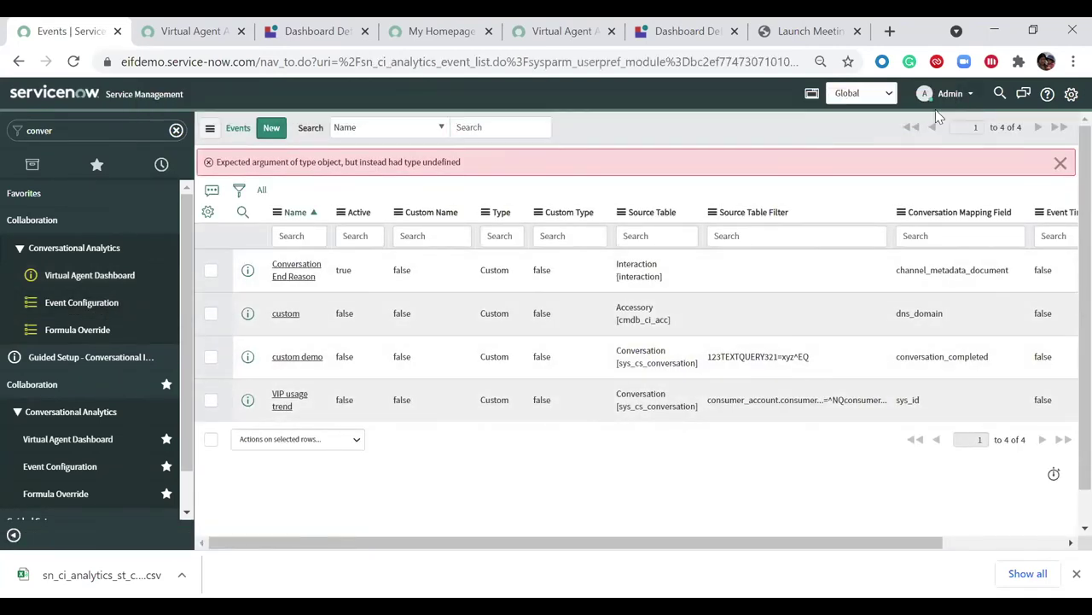
click(1060, 163)
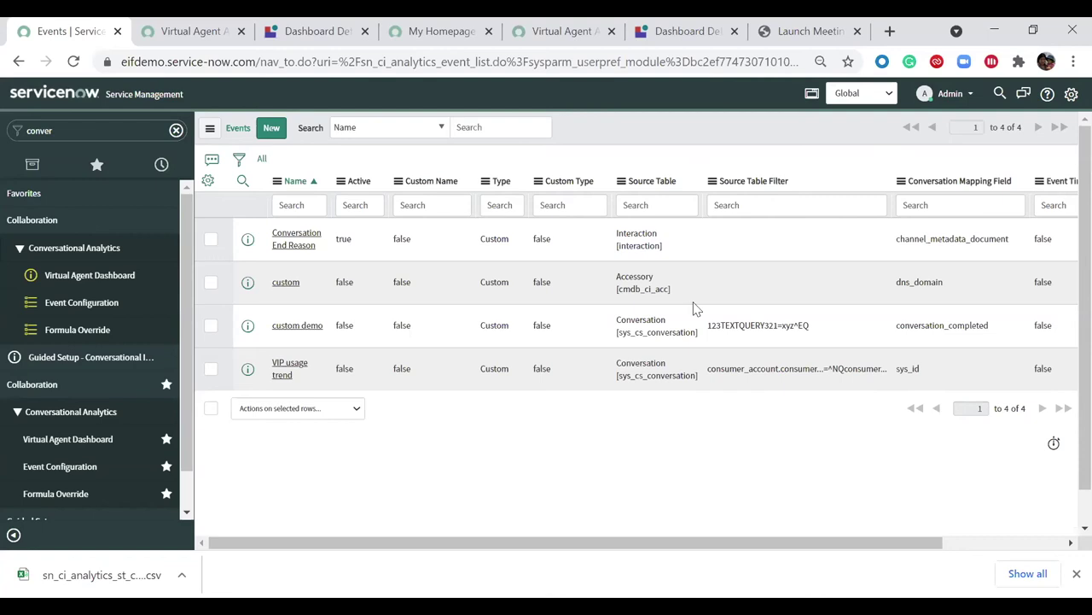
Open the VIP usage trend event, check its Custom type and condition field, and scroll to Event Properties
click(296, 368)
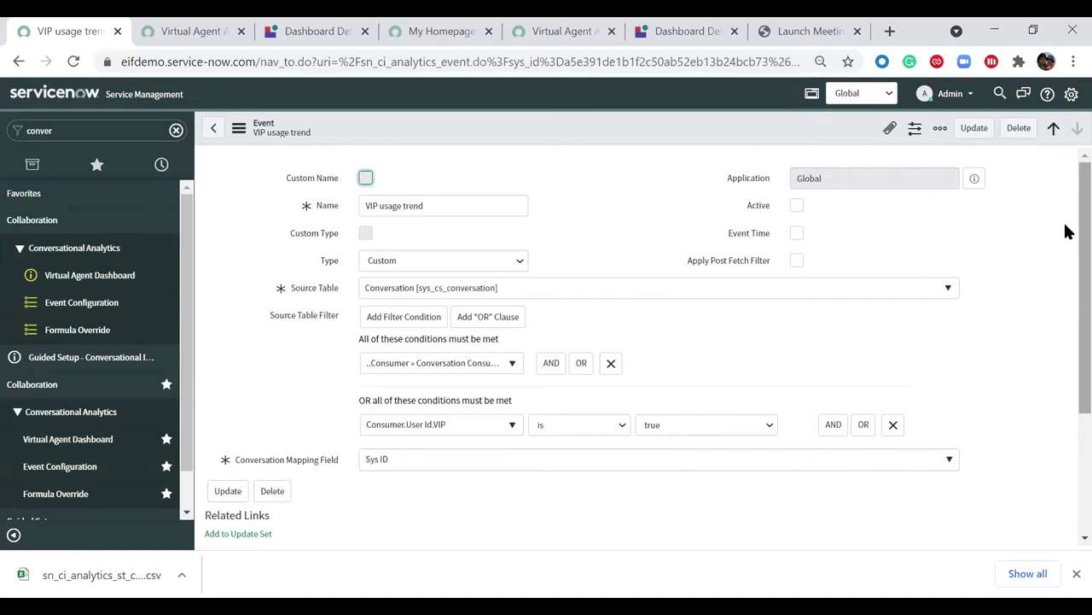
scroll(1065, 256, down, 1)
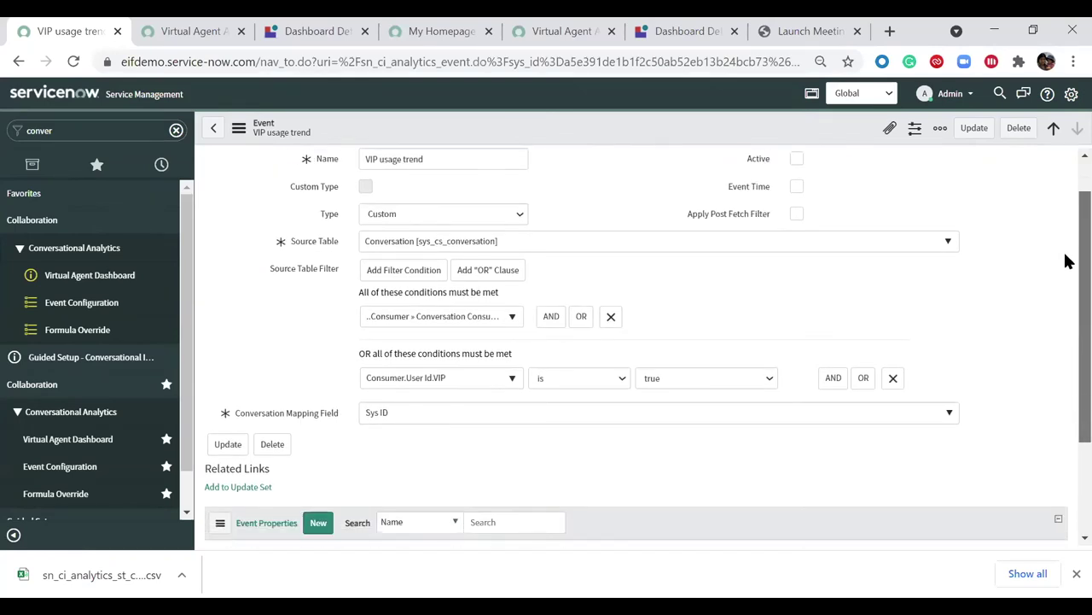
scroll(1065, 222, up, 1)
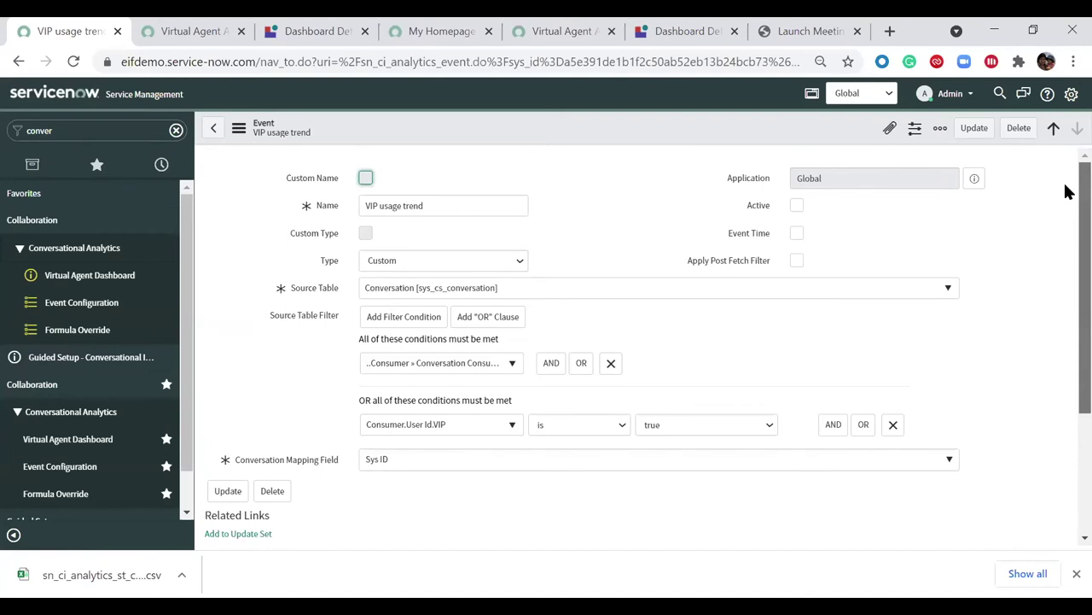
click(468, 266)
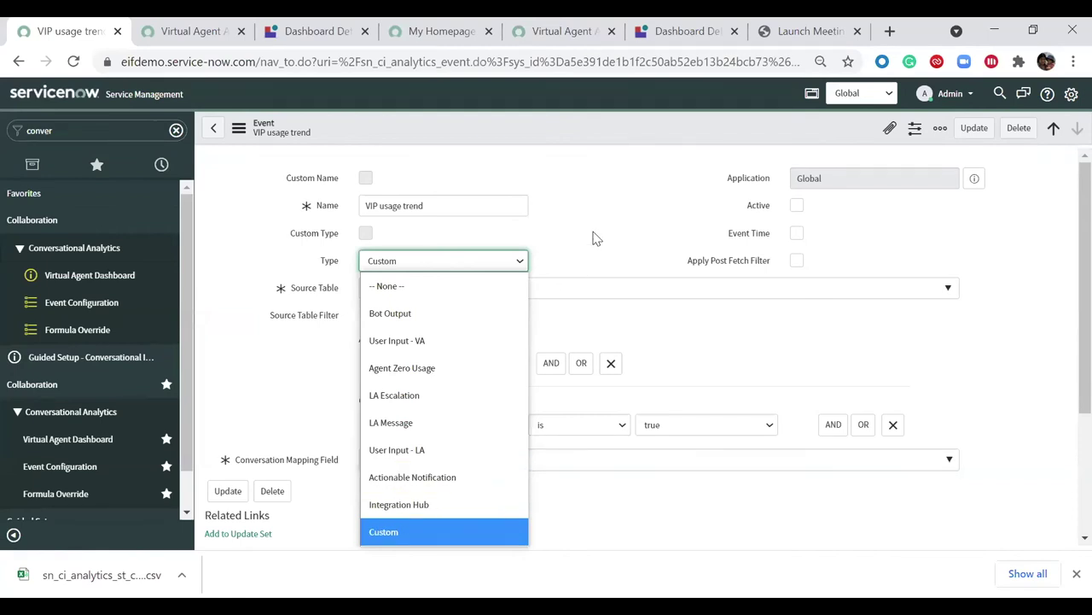
click(576, 274)
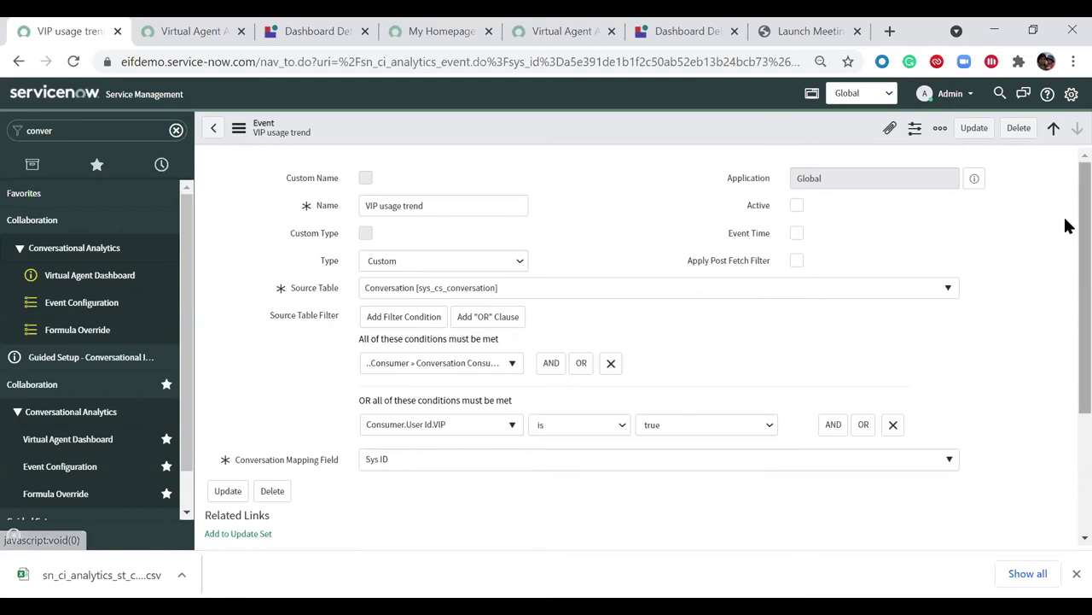
drag(1072, 226, 1072, 266)
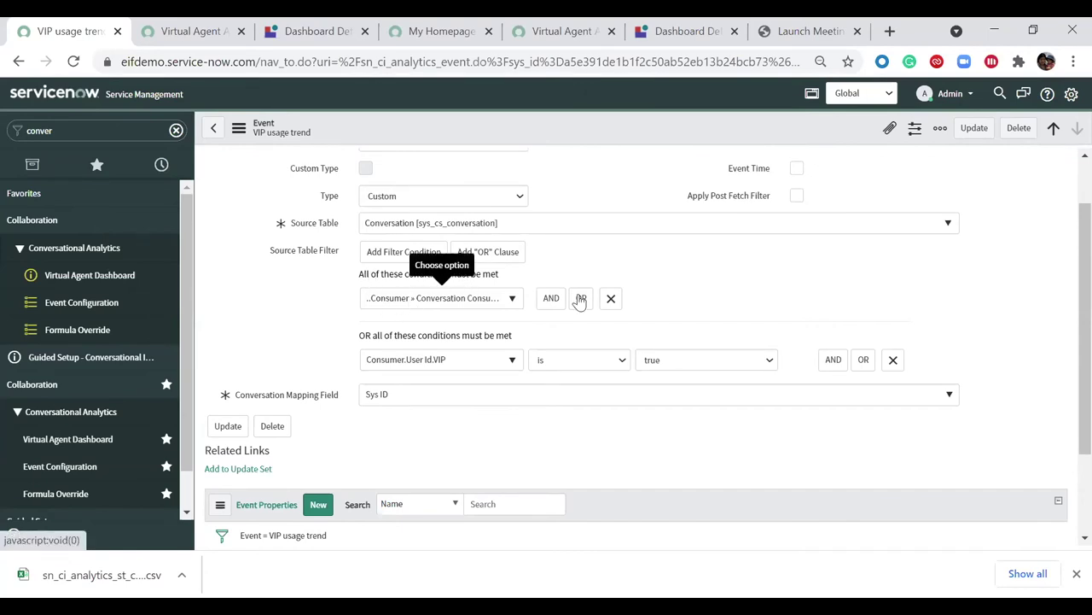
click(507, 299)
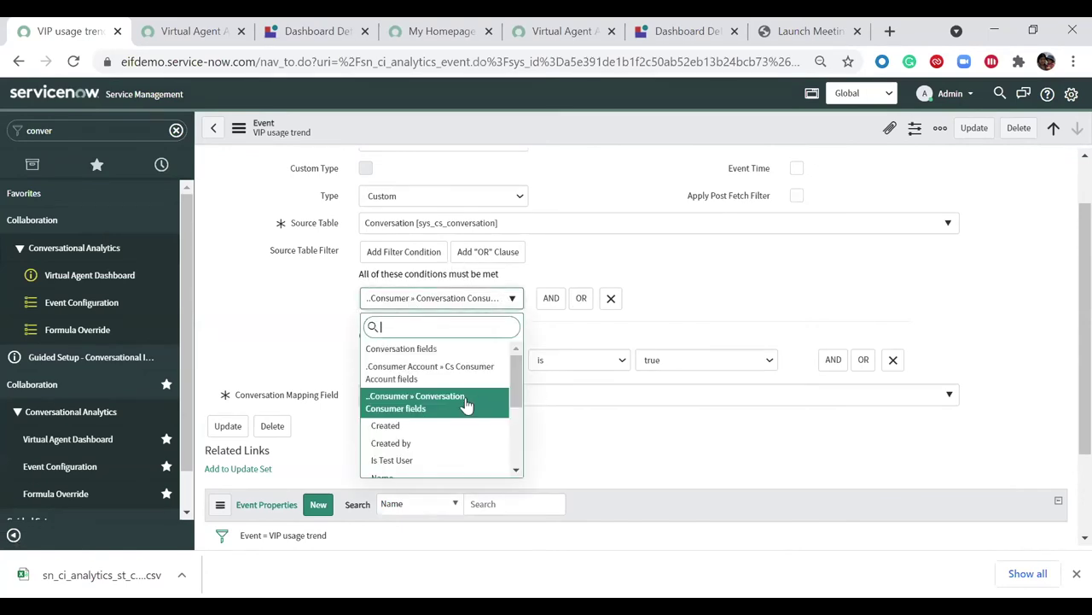
click(639, 328)
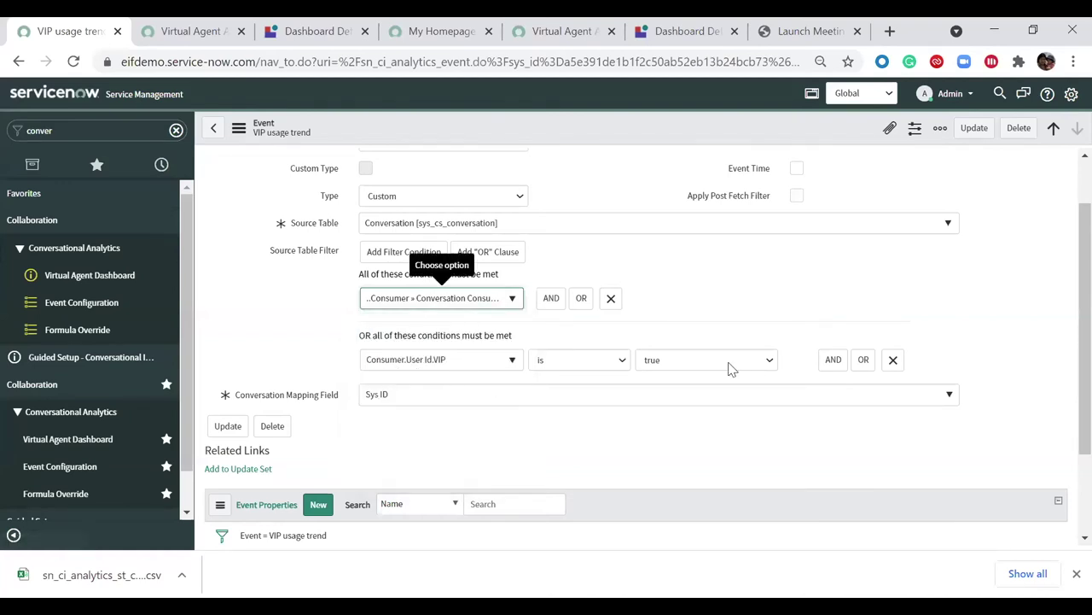
scroll(393, 435, down, 1)
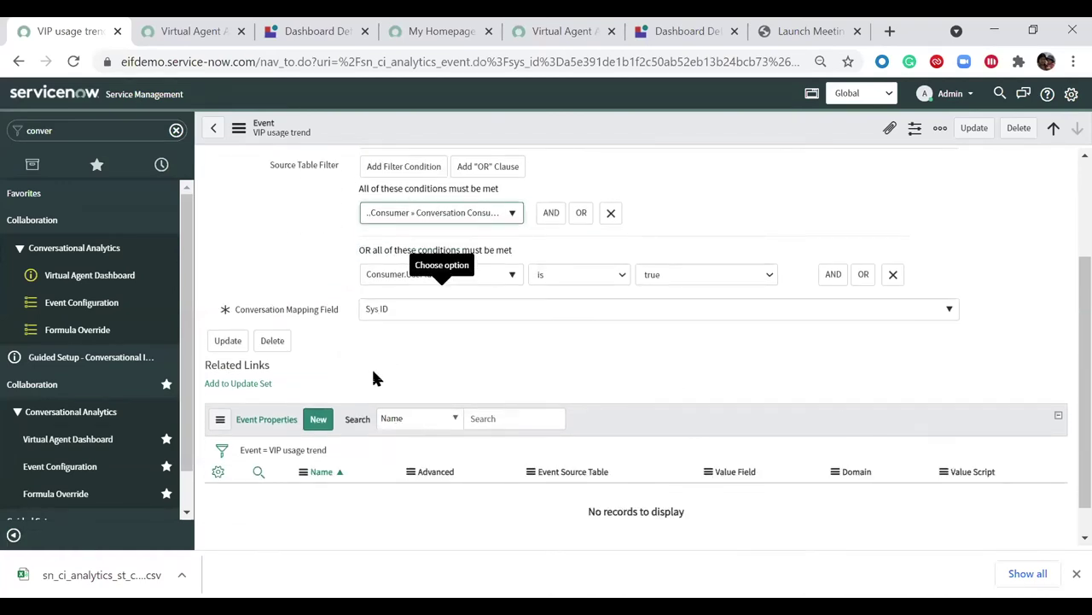
Create an event property with Value Field Conversation Type and submit it, triggering the missing-Name error
click(318, 420)
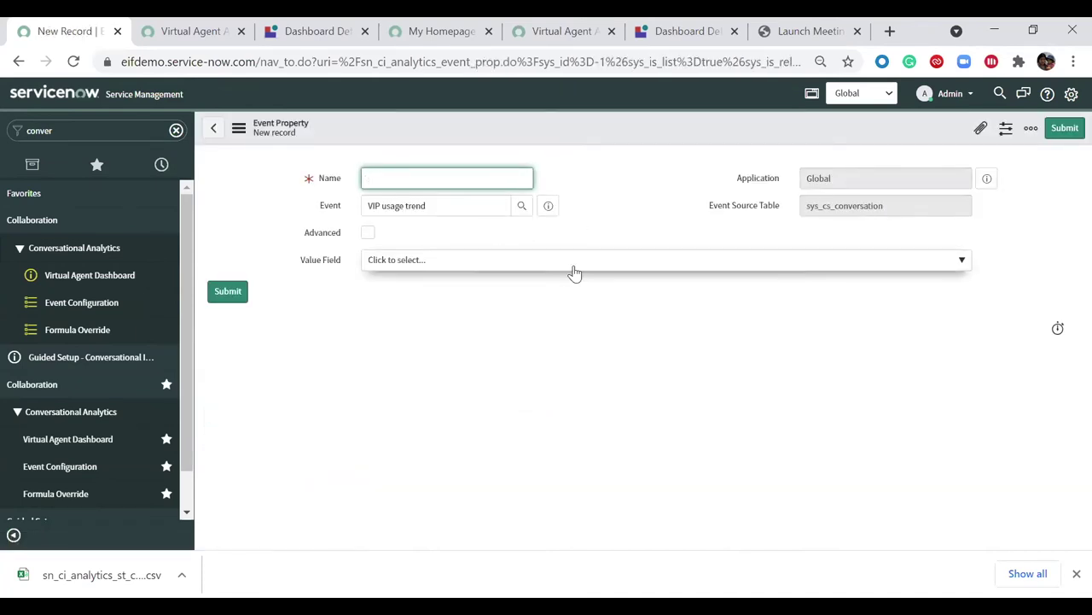
click(576, 267)
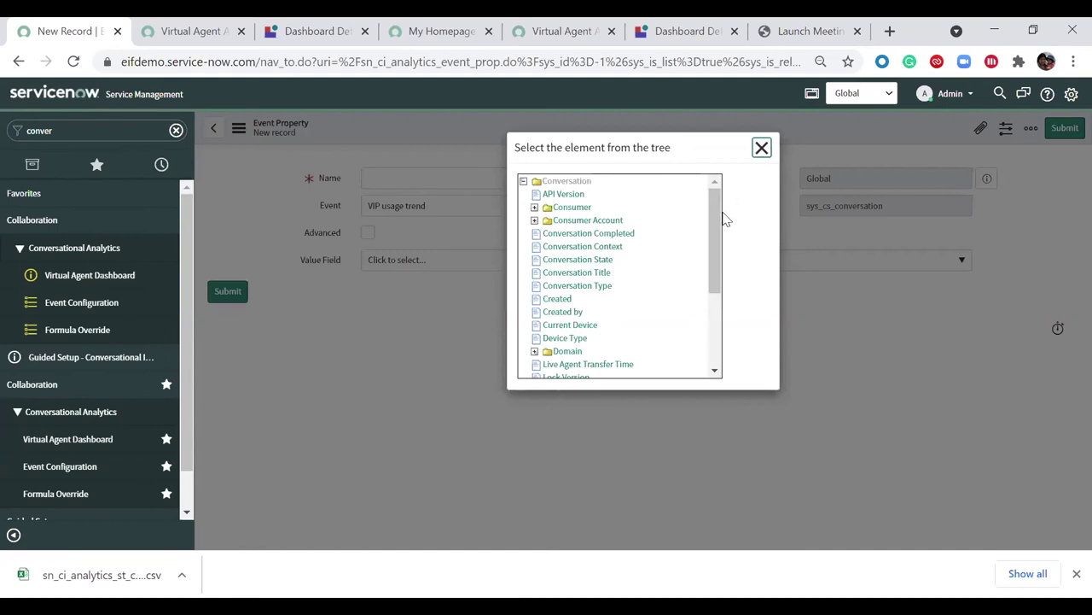
drag(715, 243, 729, 307)
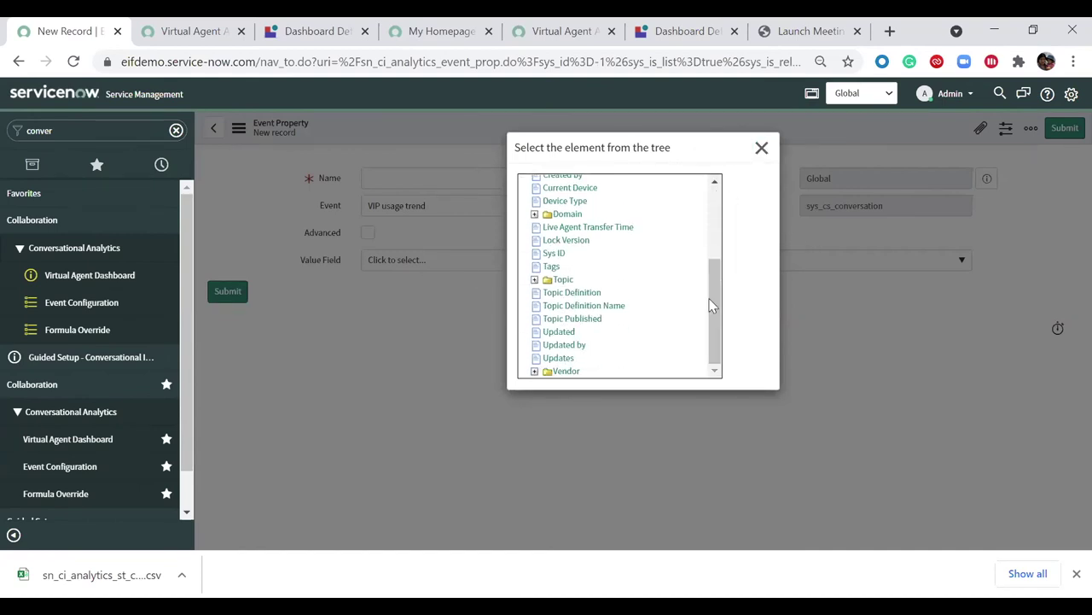
drag(717, 292, 723, 219)
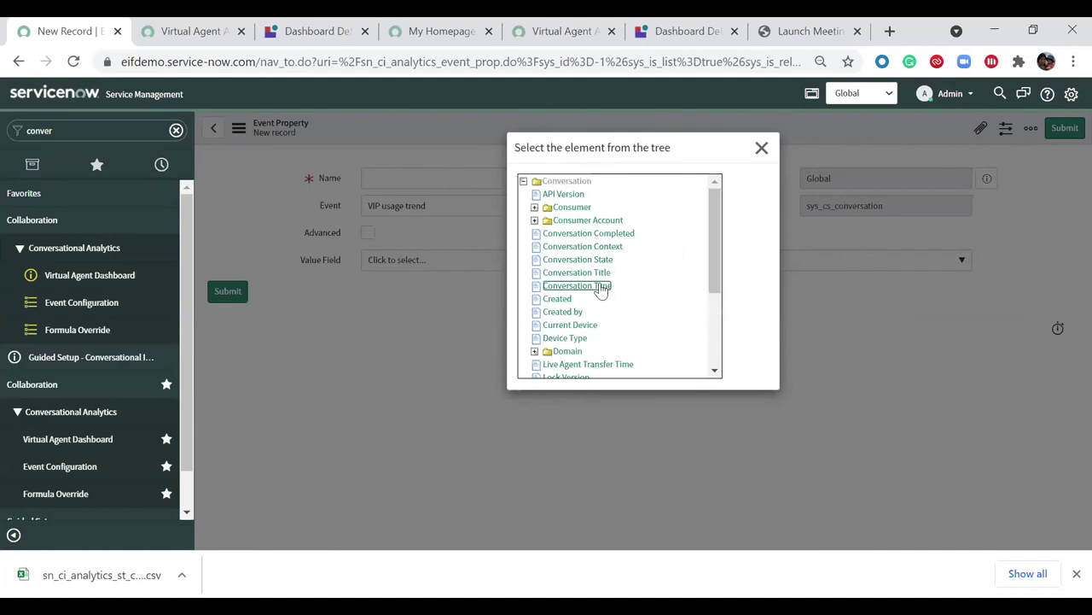
click(577, 285)
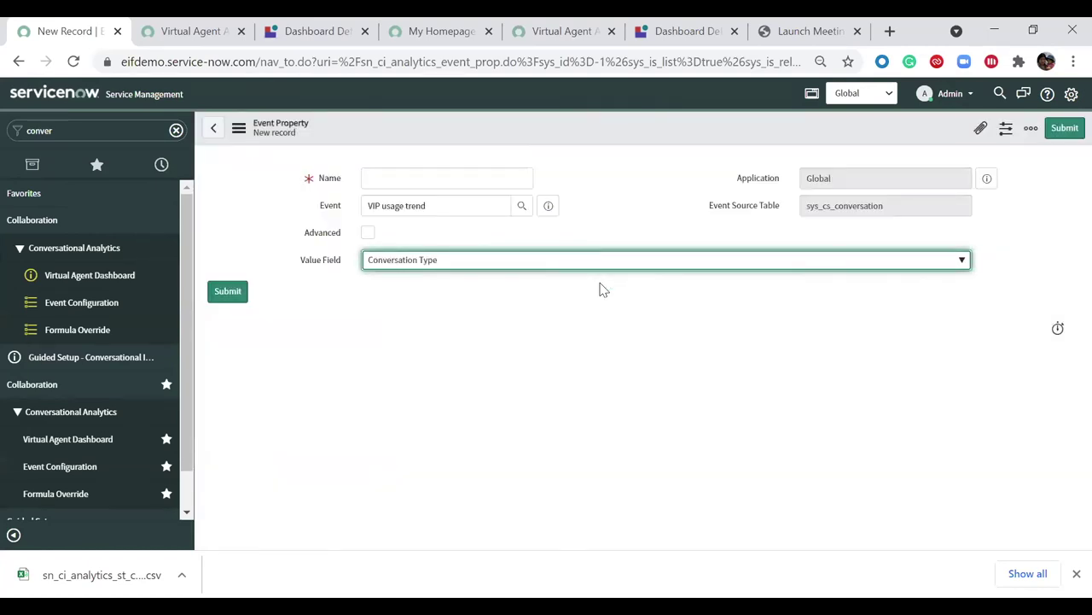
click(228, 292)
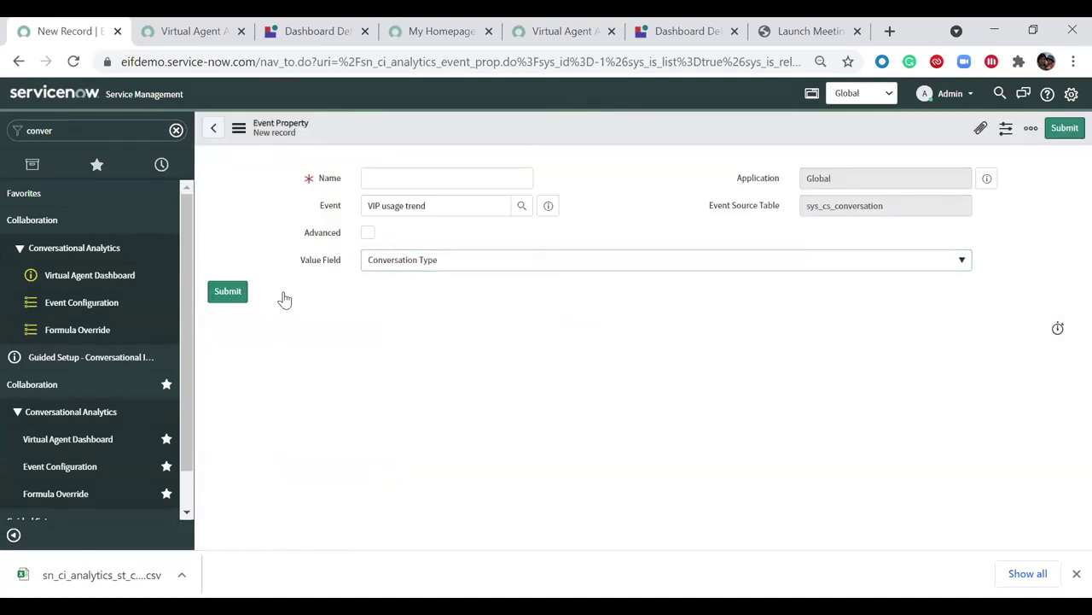
On the Custom Events tab, chart Conversation End Reason and scroll through its occurrence charts
click(213, 26)
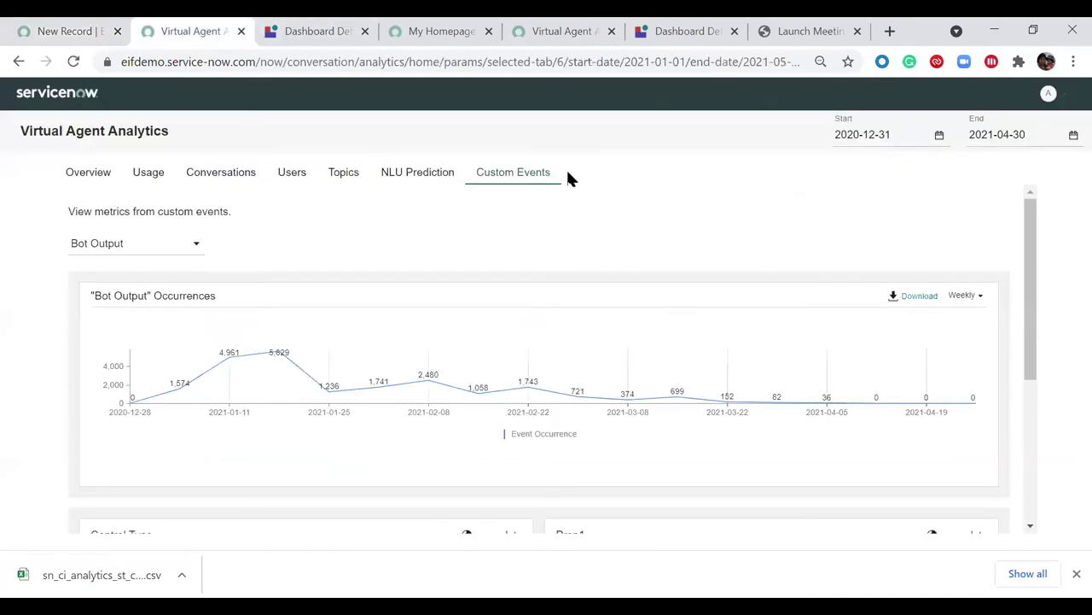
click(512, 176)
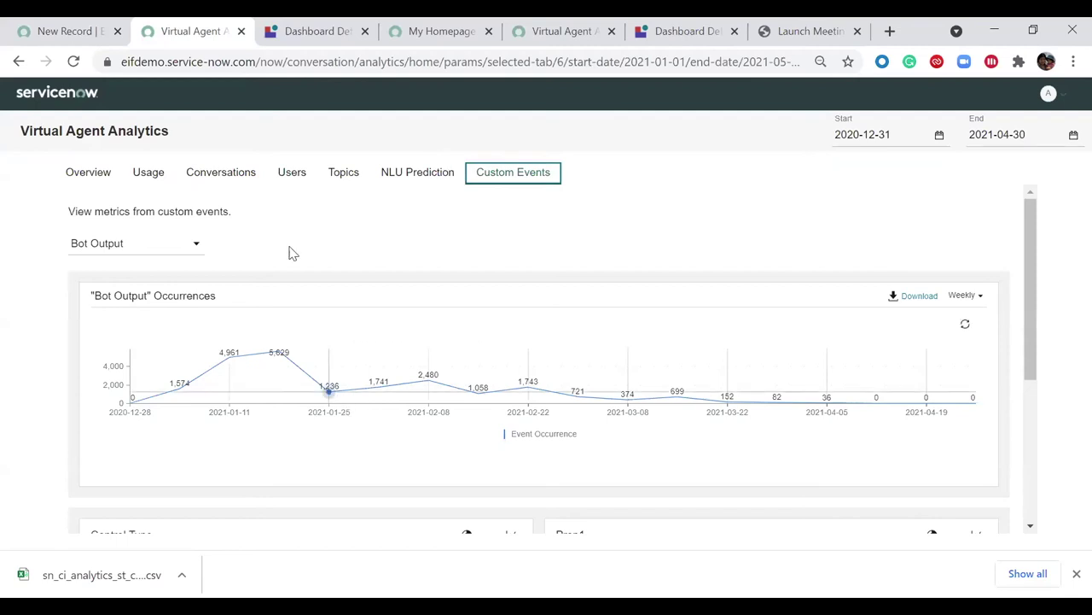
click(170, 246)
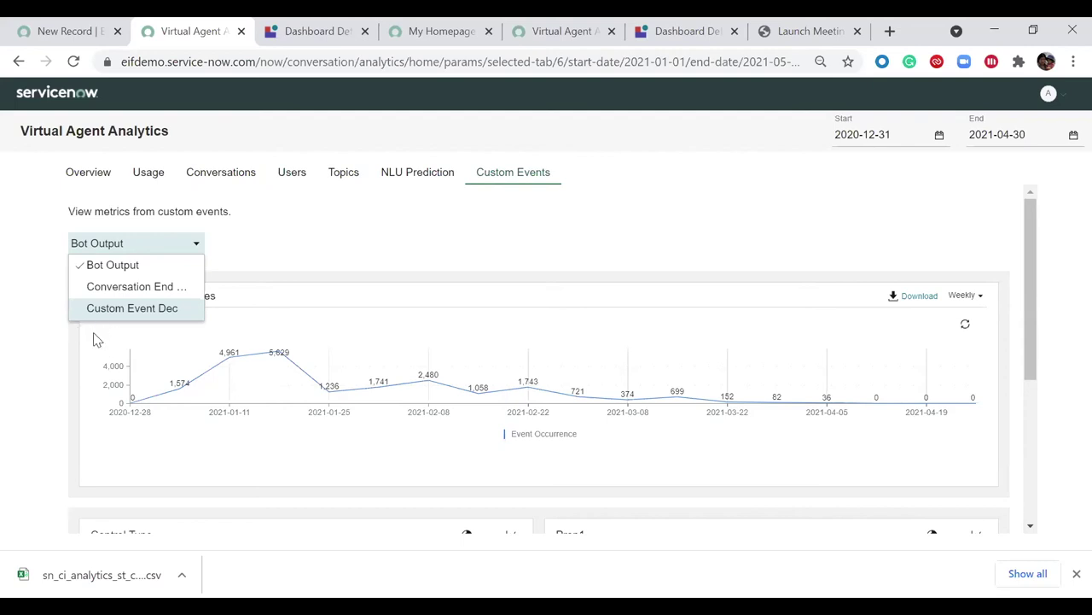
click(65, 27)
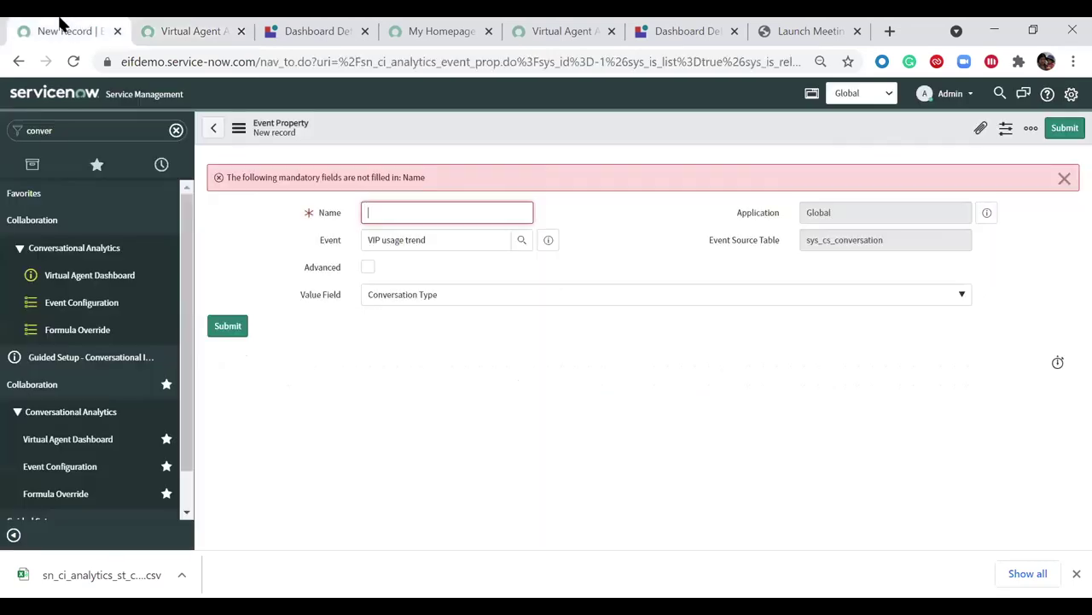
click(228, 27)
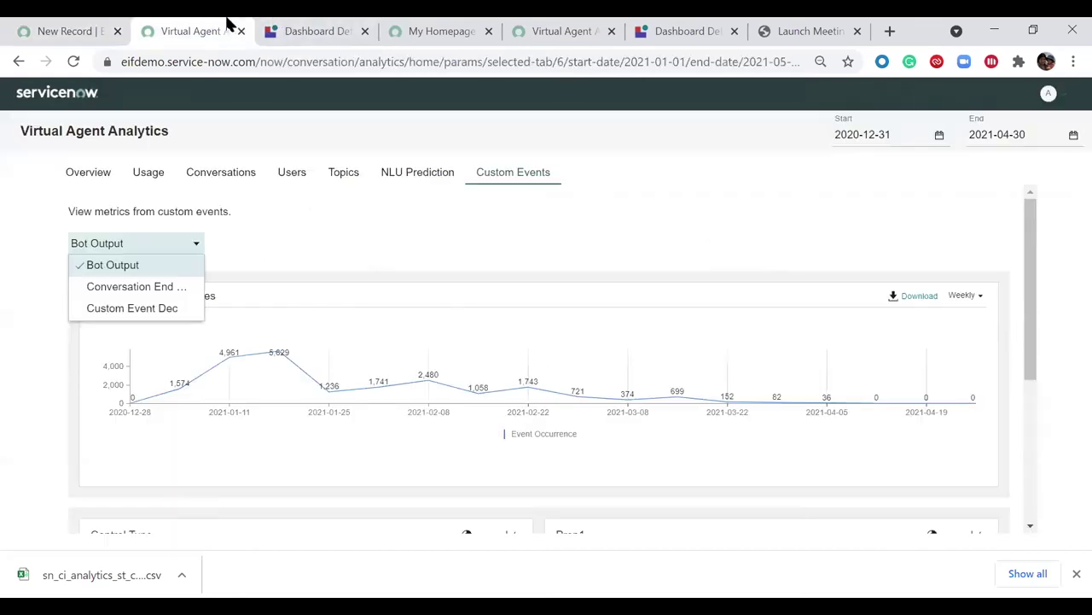
click(140, 285)
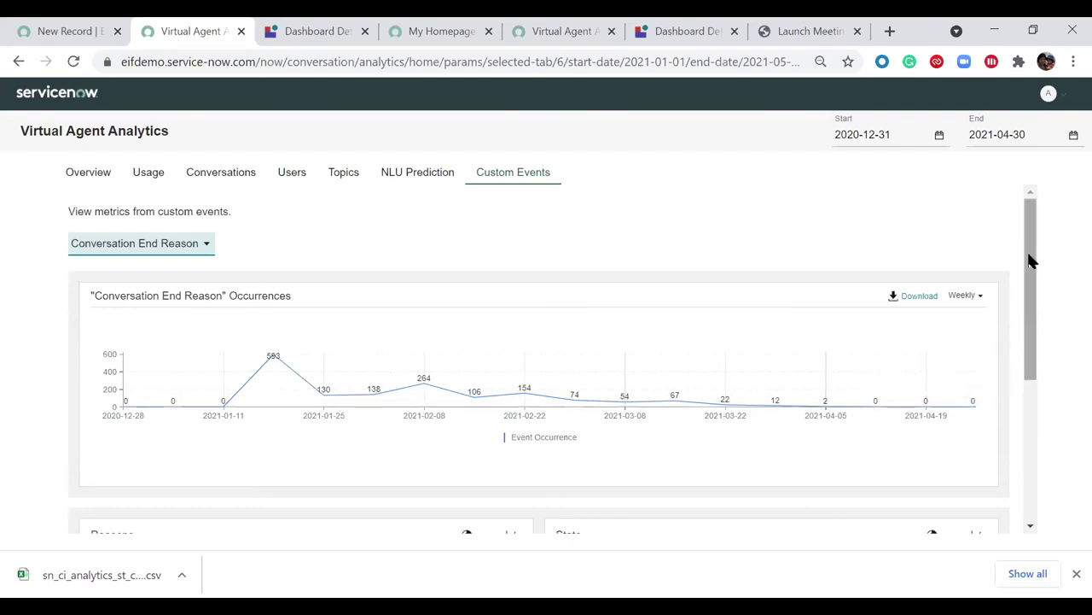
drag(1032, 254, 1033, 405)
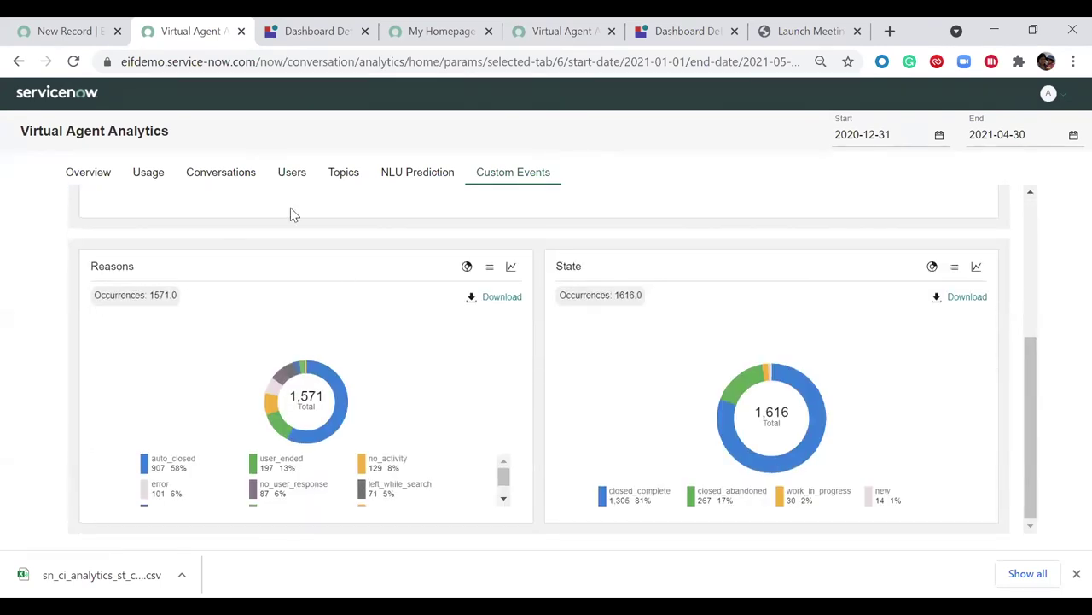
Glance at the event property form, return to the End Reason charts, then move to the Topics and Usage tabs
click(76, 28)
mouse_move(333, 439)
click(68, 31)
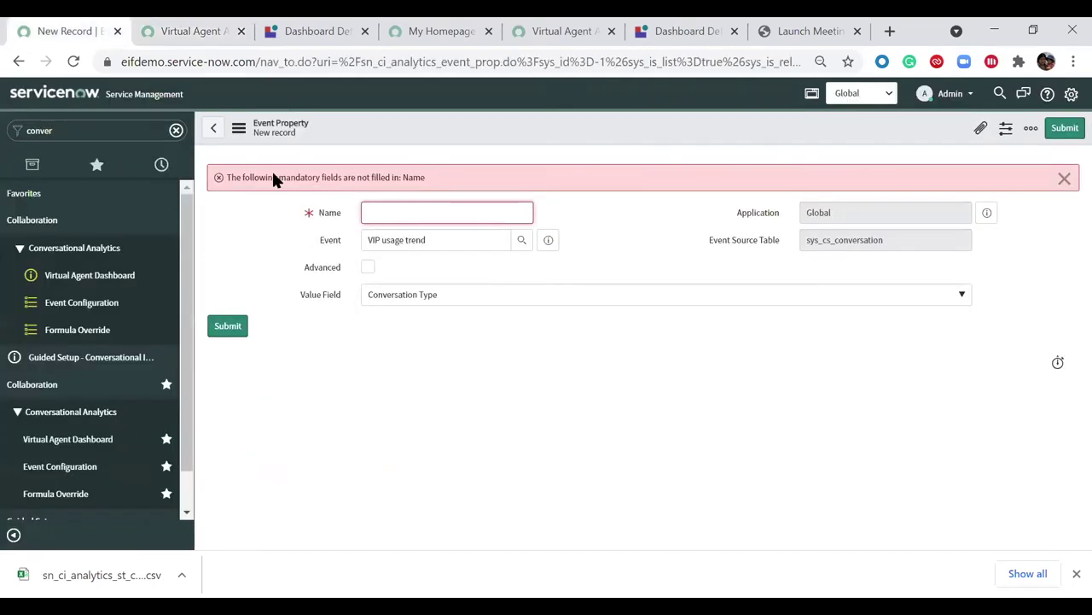
click(190, 31)
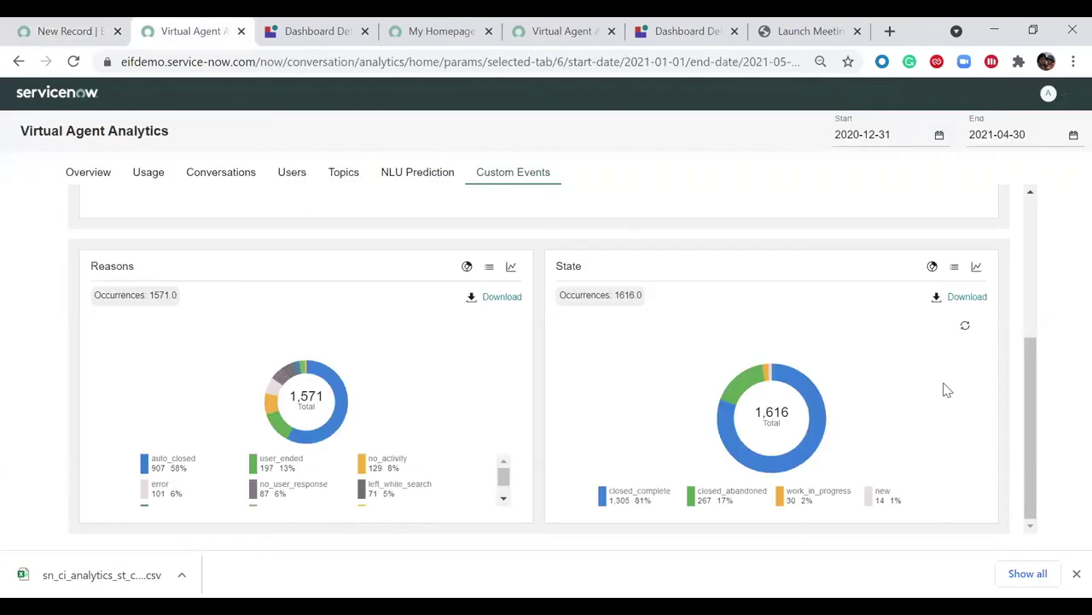
drag(1034, 366, 1025, 232)
scroll(1024, 232, up, 1)
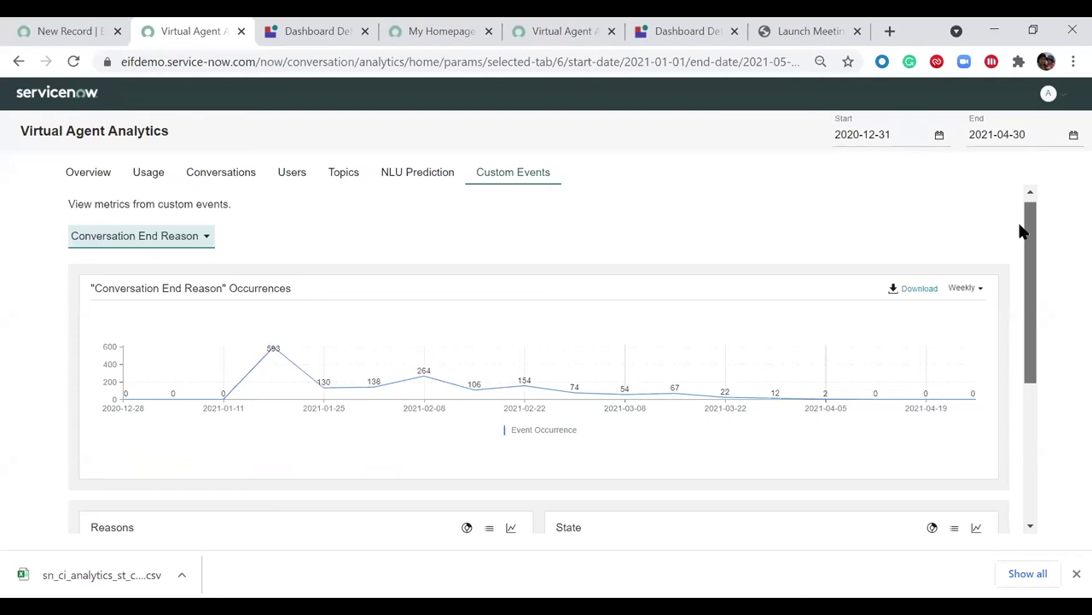
click(343, 172)
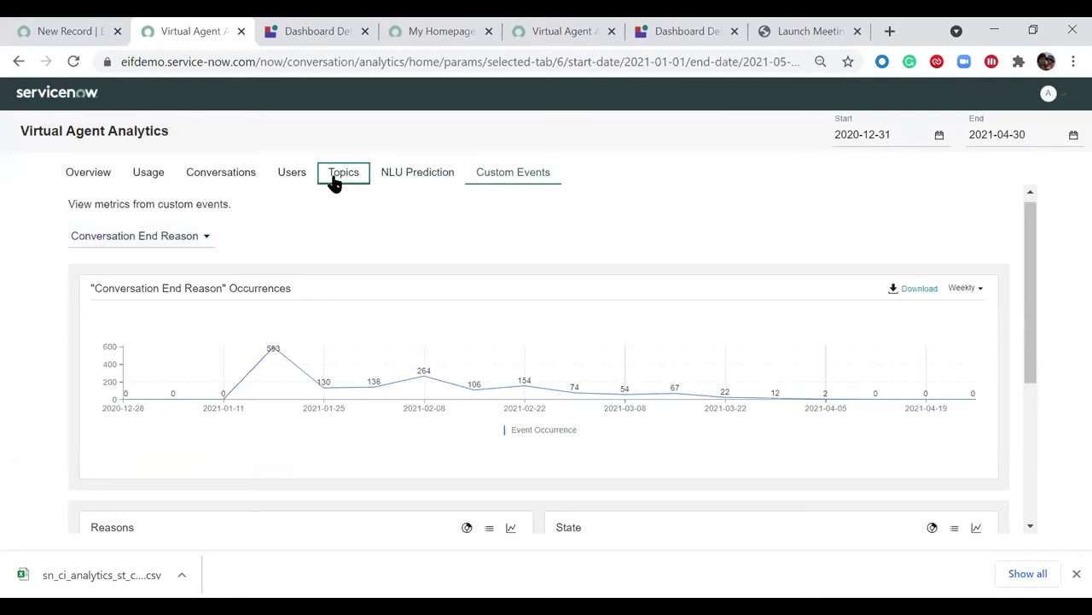
click(282, 174)
Move from the Usage metrics to the Overview metrics
click(190, 172)
click(159, 173)
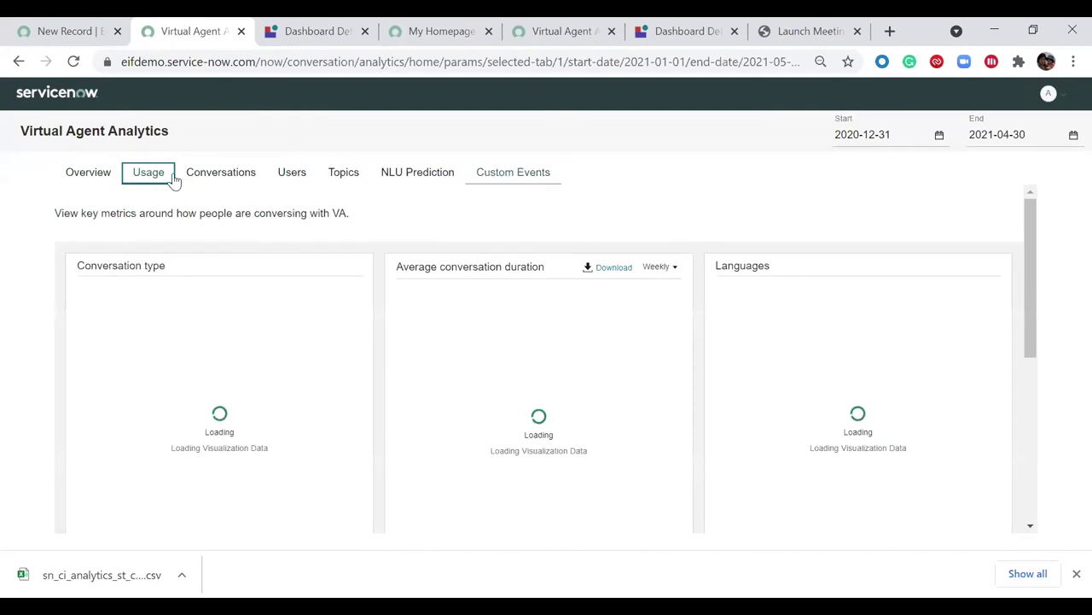
click(94, 174)
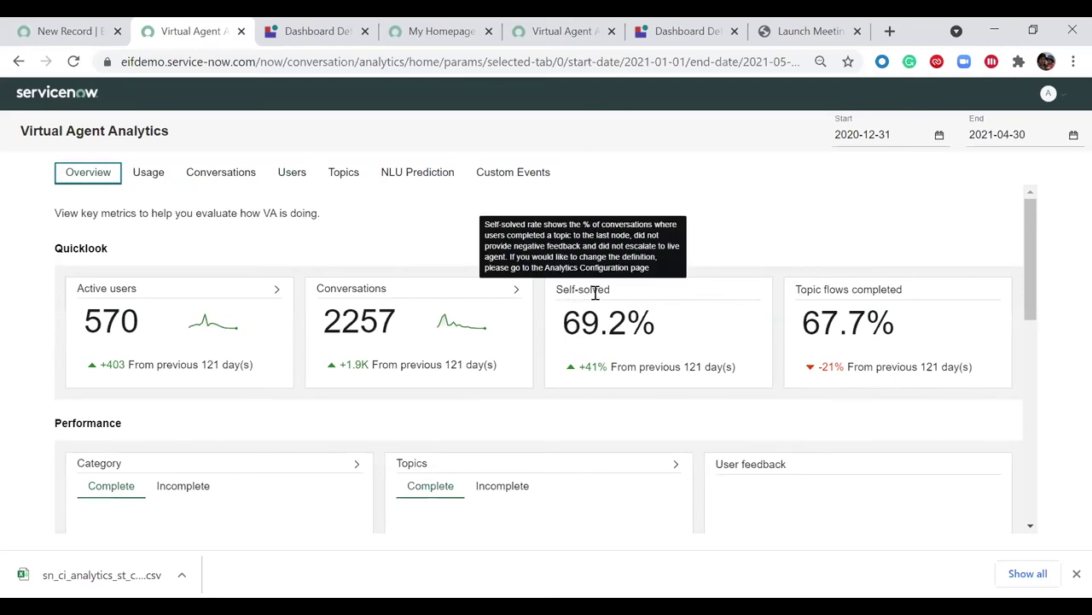
Leave the unsaved property form for Formula Overrides, bring up Self Solve's link options, and return to the dashboard
click(100, 29)
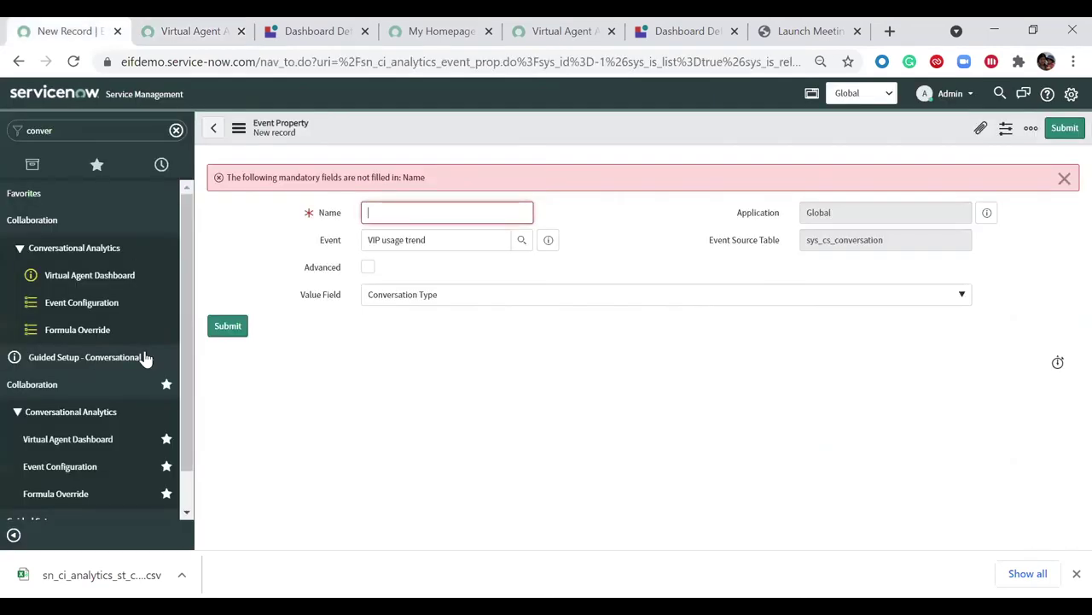
click(82, 330)
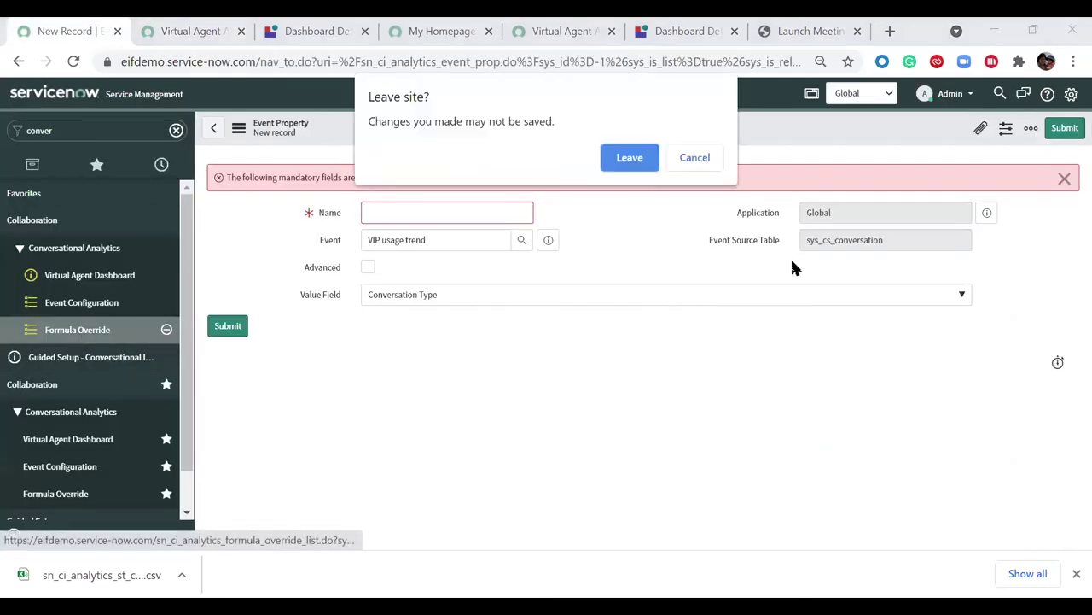
click(640, 158)
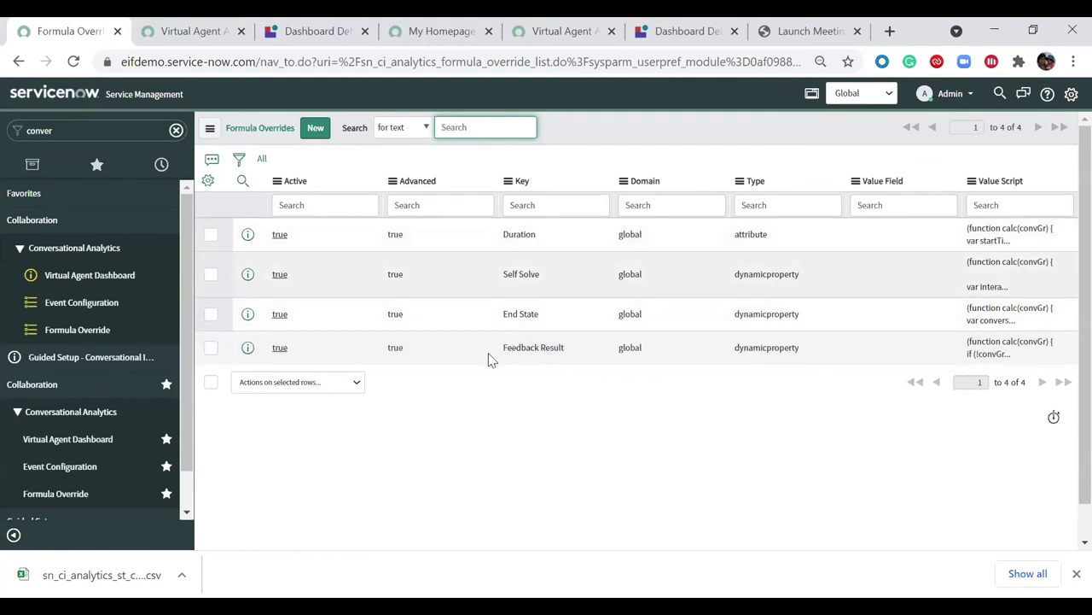
right_click(248, 274)
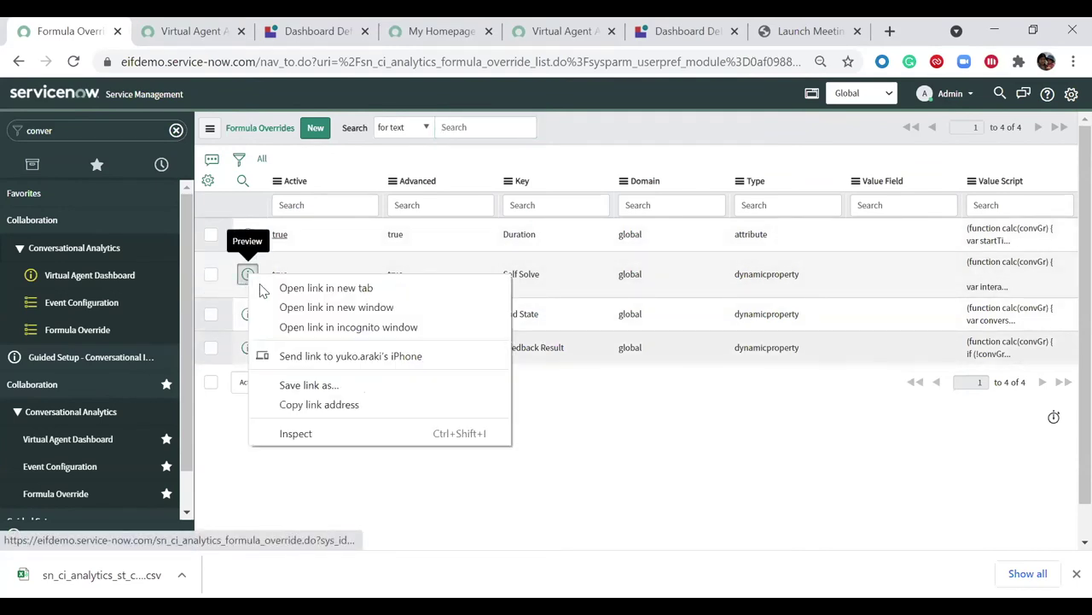
key(Escape)
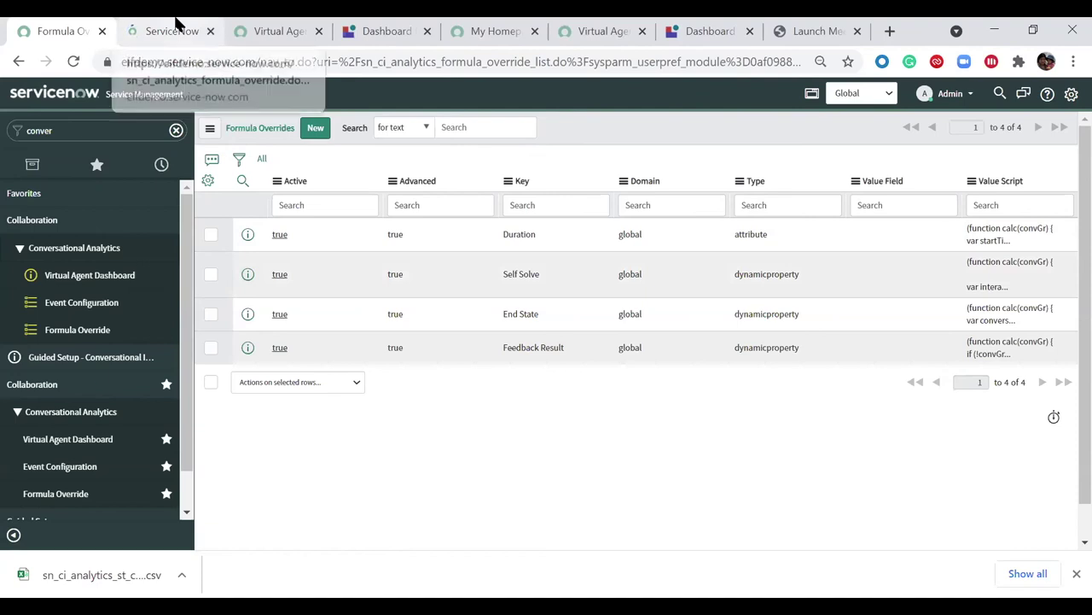
click(300, 24)
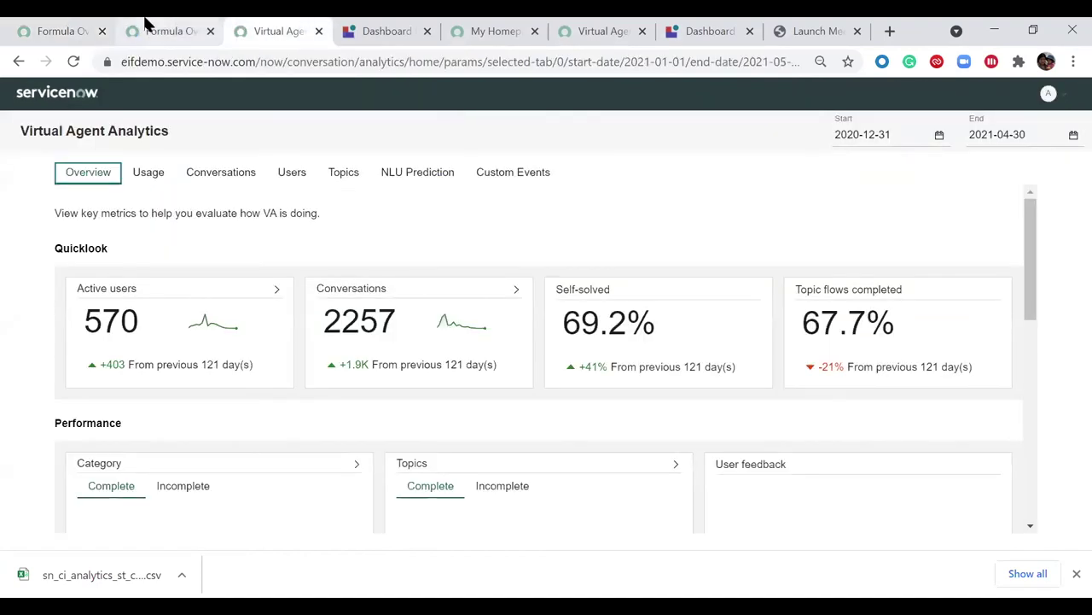
click(217, 28)
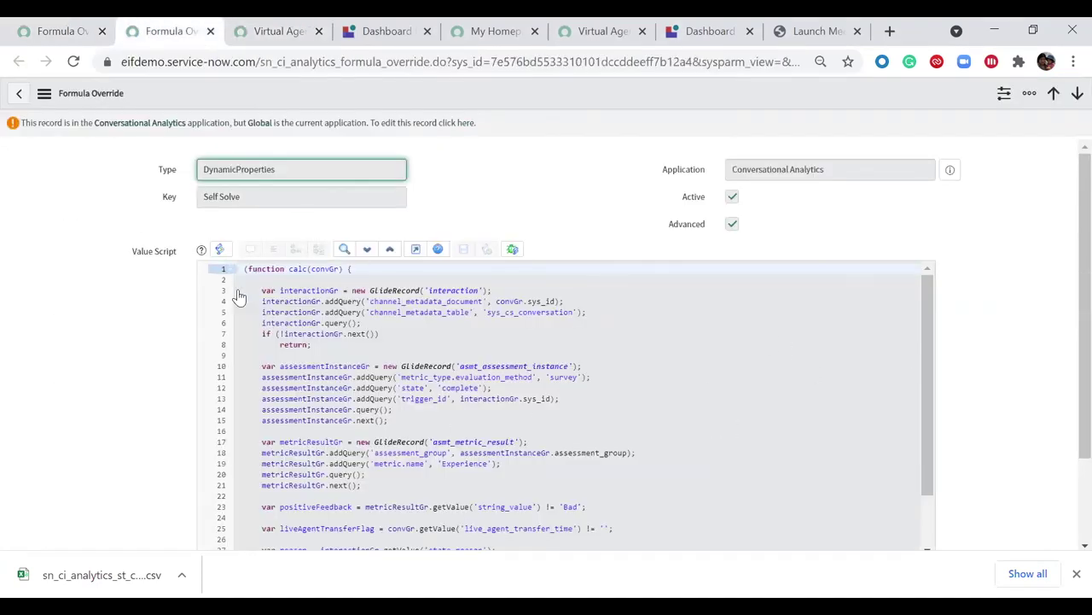
scroll(288, 281, down, 2)
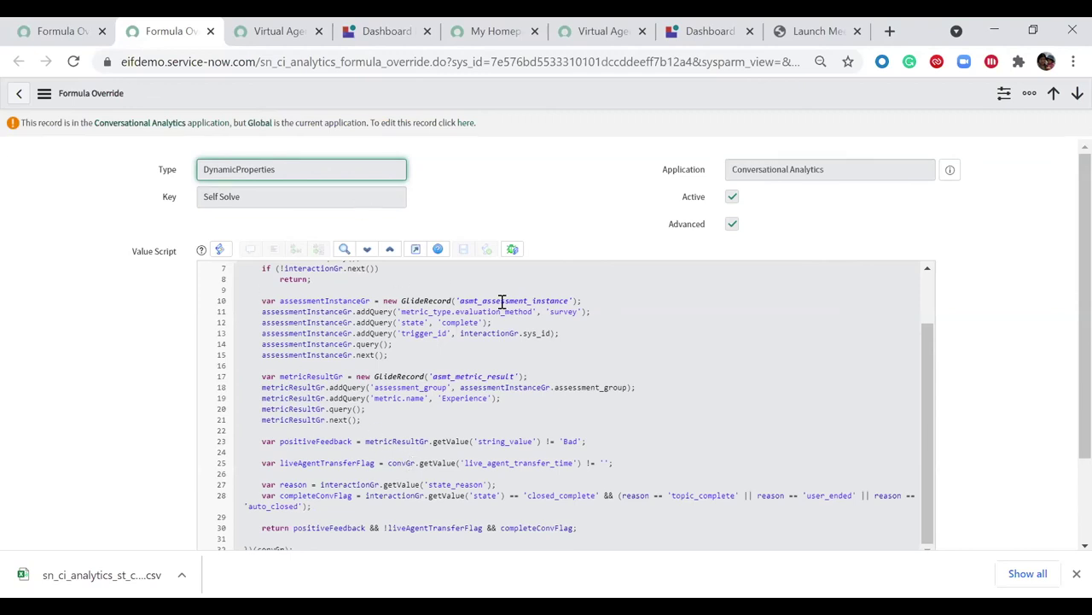
scroll(512, 318, up, 1)
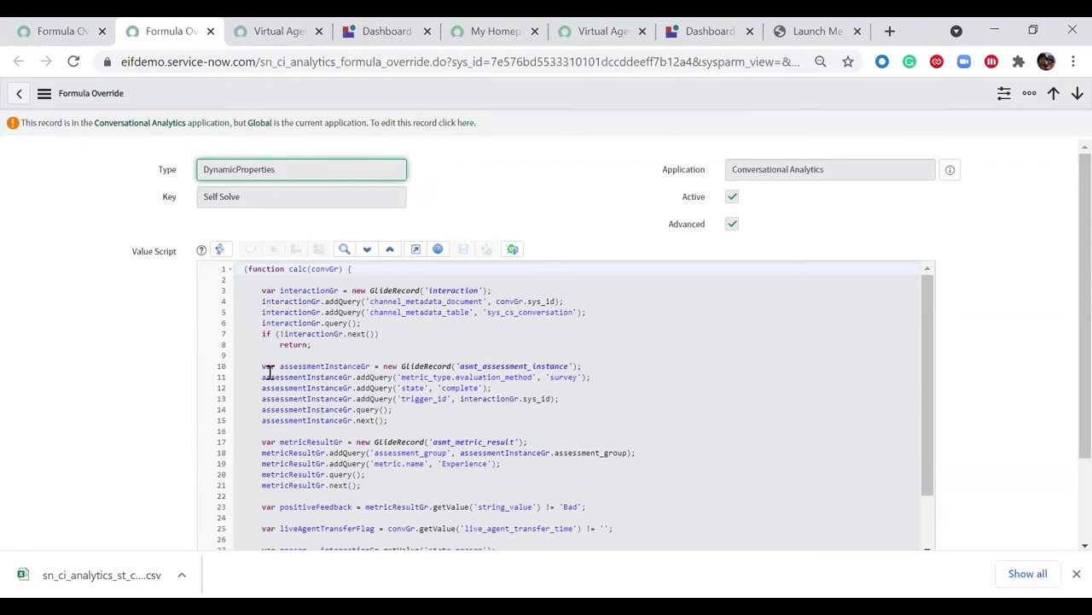
click(59, 22)
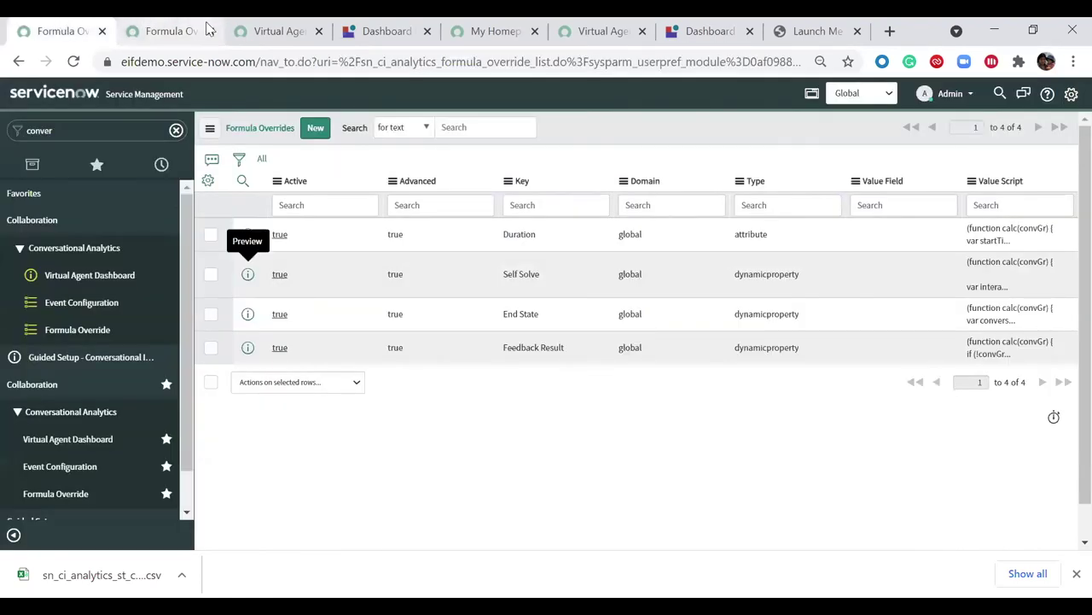
click(257, 31)
click(170, 31)
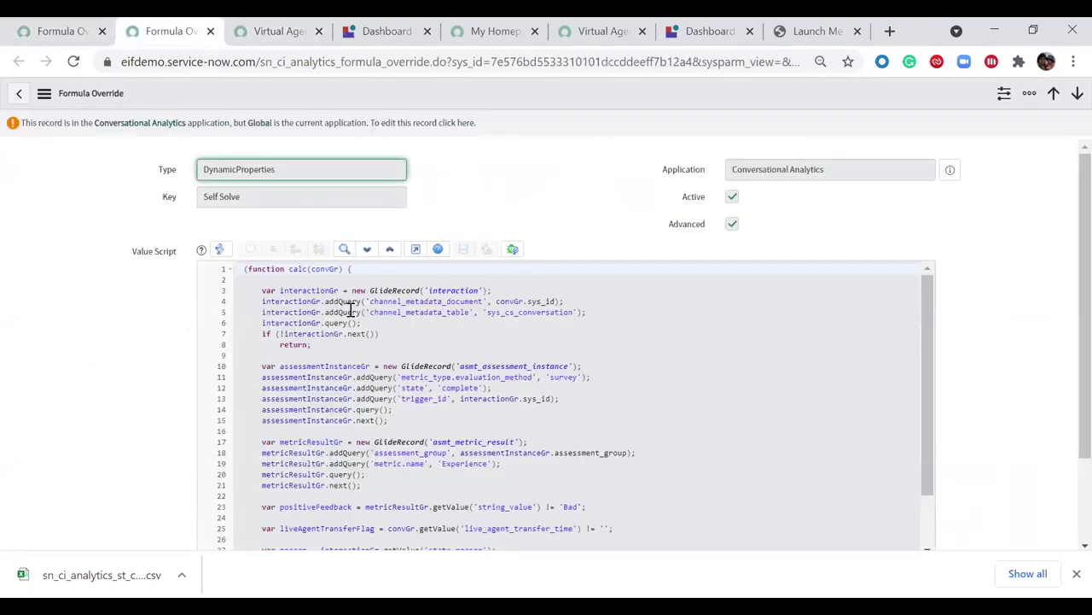
click(266, 30)
mouse_move(573, 287)
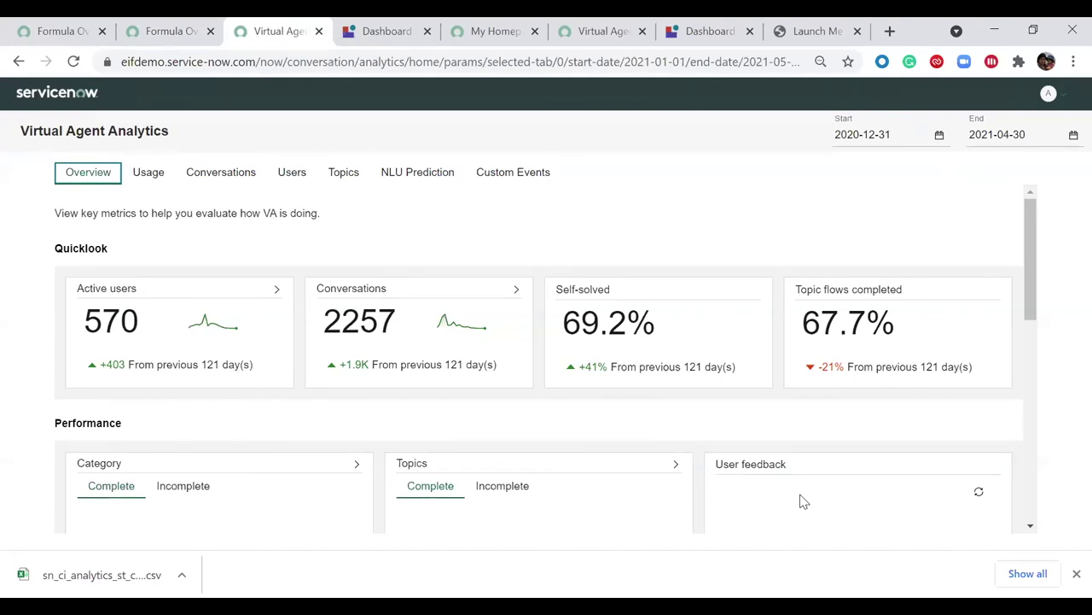
Show Usage metrics down to Issue auto-resolution (26 of 36) and notifications (224 of 391)
scroll(731, 366, down, 5)
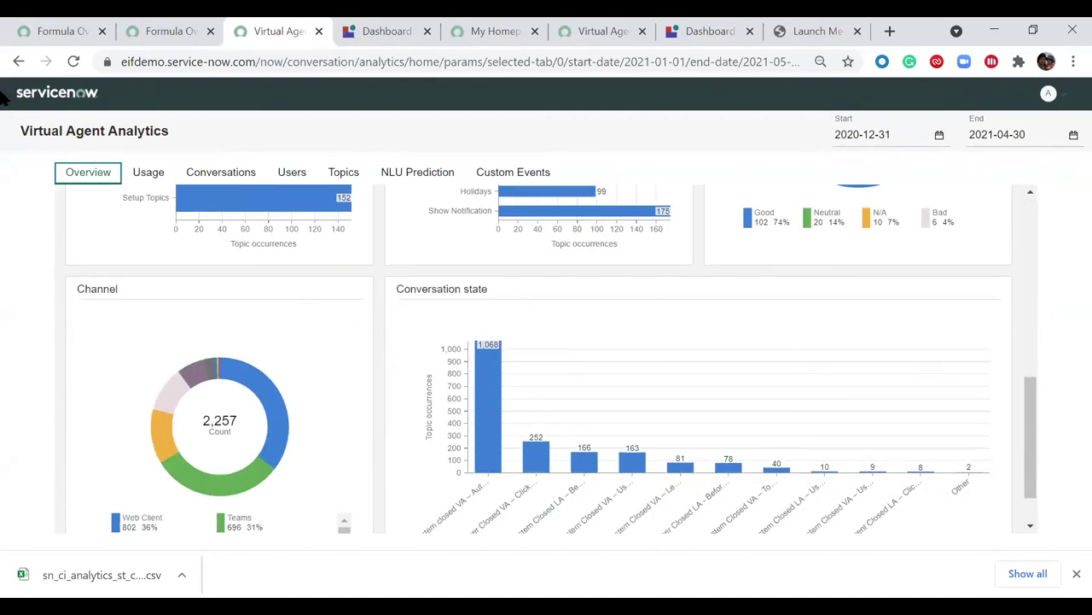
click(157, 174)
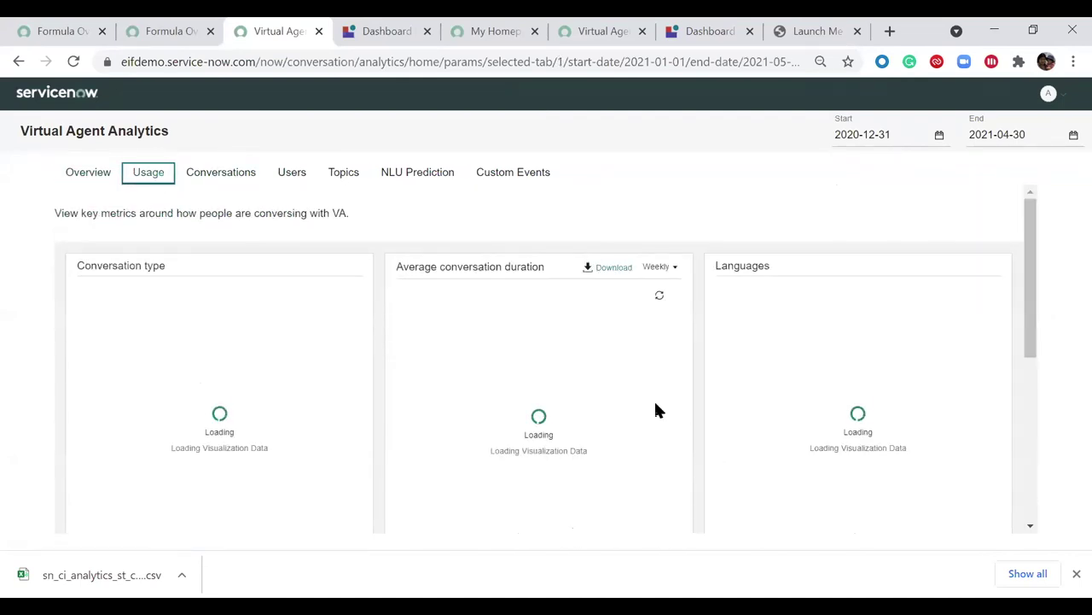
scroll(656, 411, down, 10)
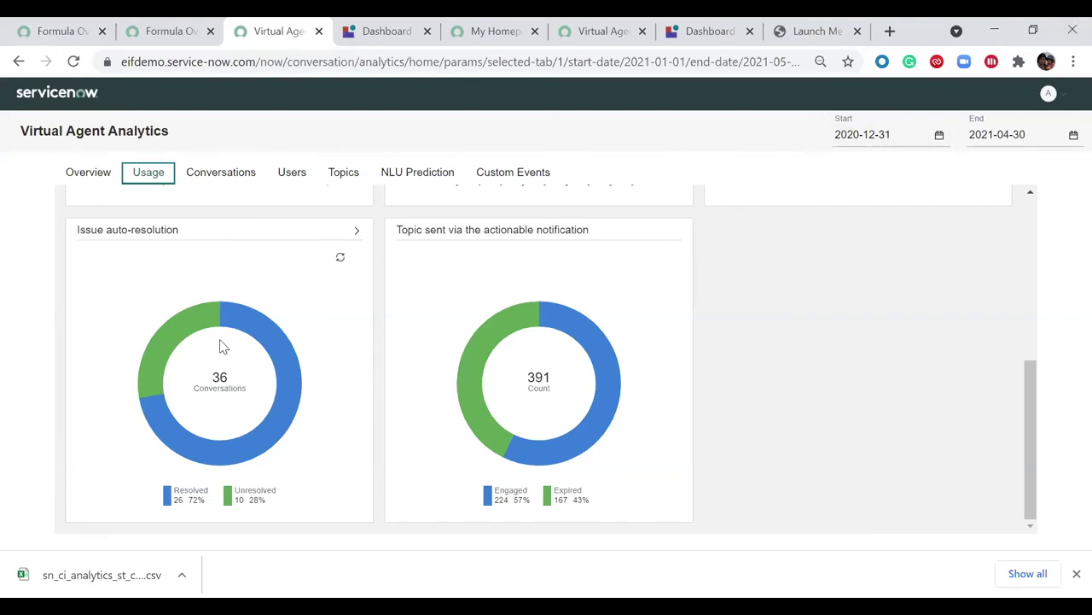
click(359, 234)
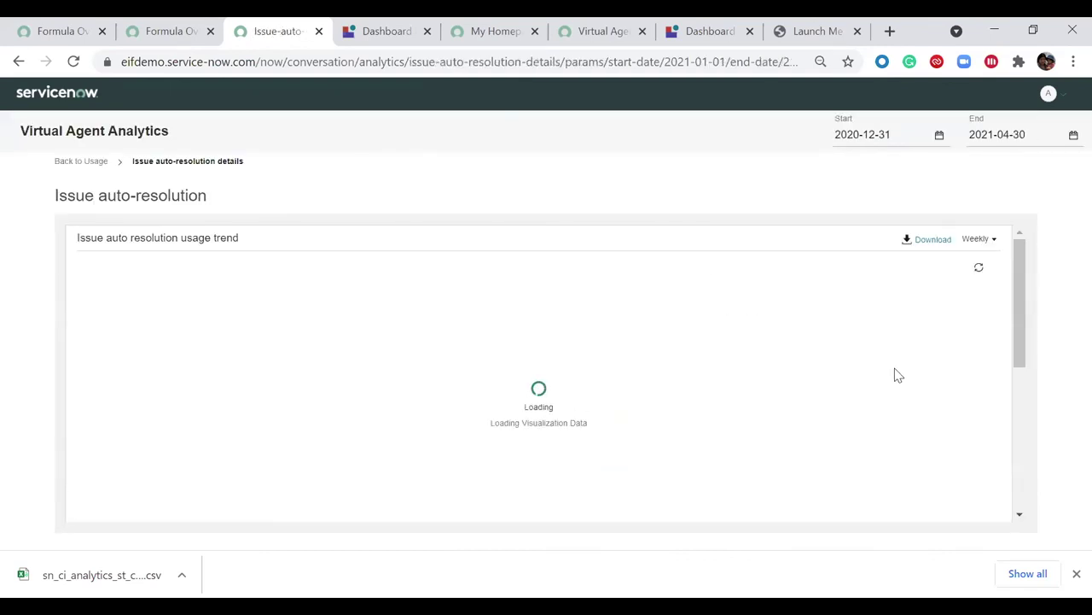
scroll(764, 346, down, 3)
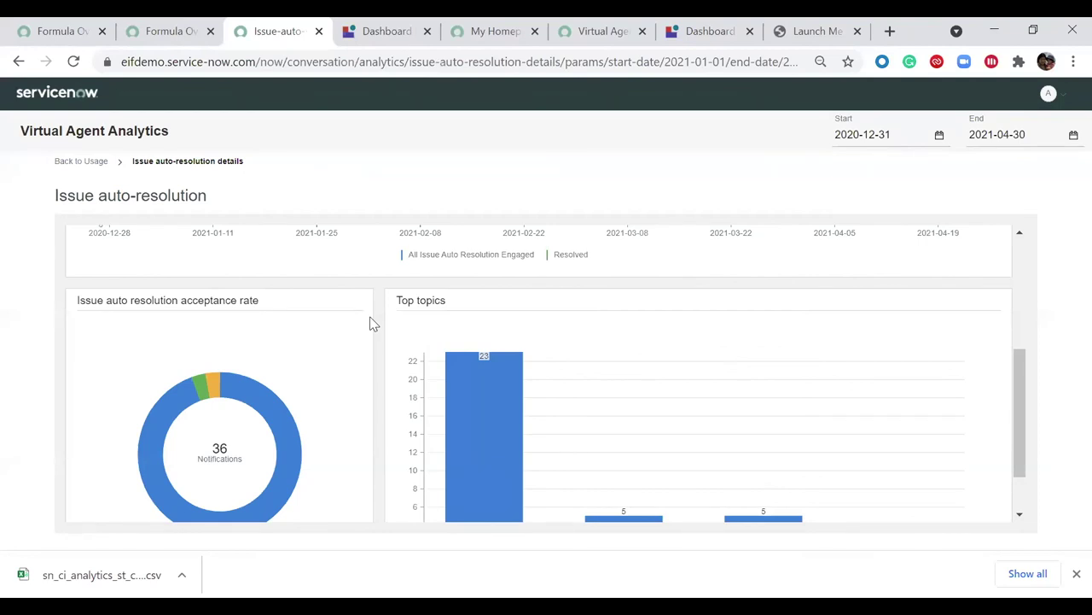
scroll(499, 345, down, 1)
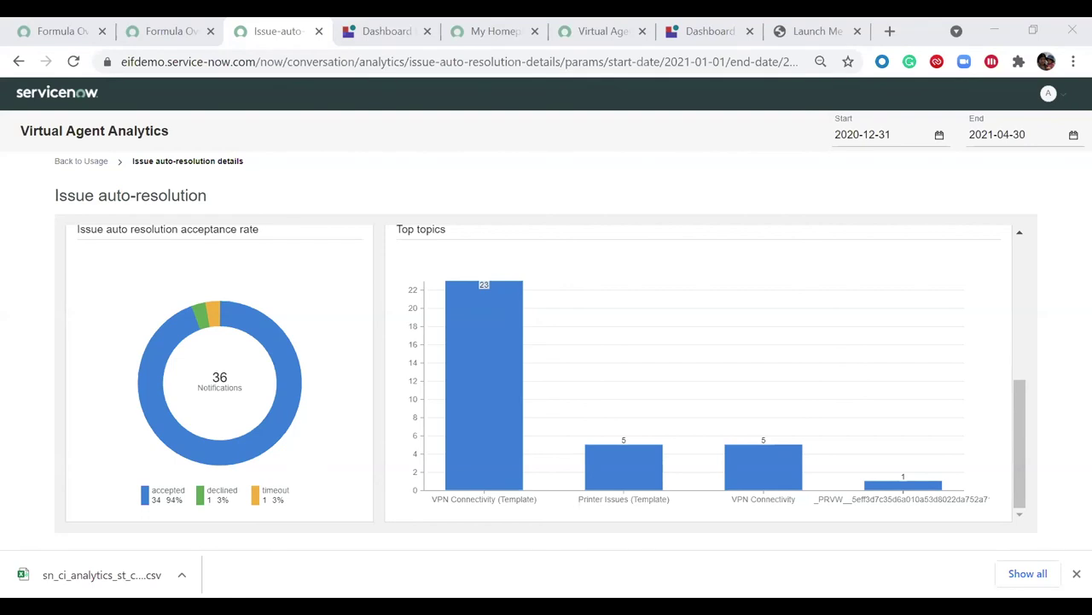
scroll(724, 419, up, 5)
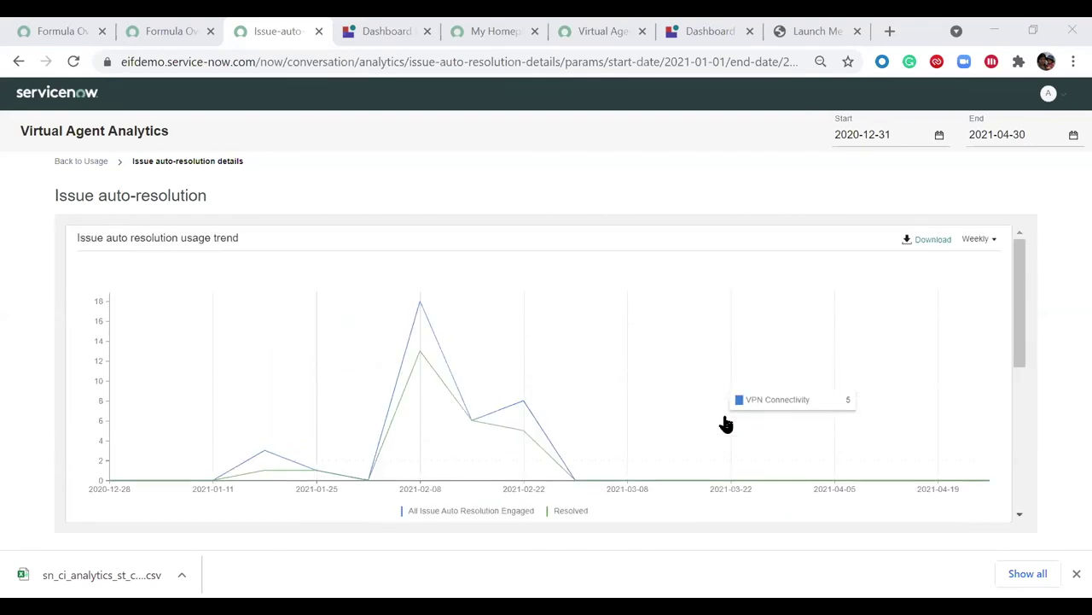
click(102, 165)
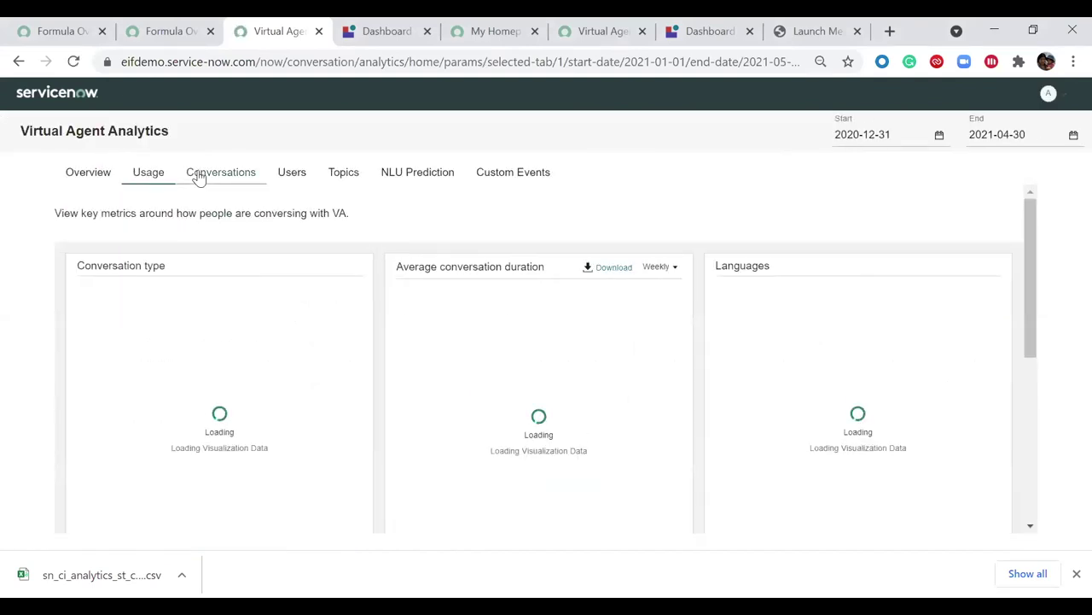
click(200, 174)
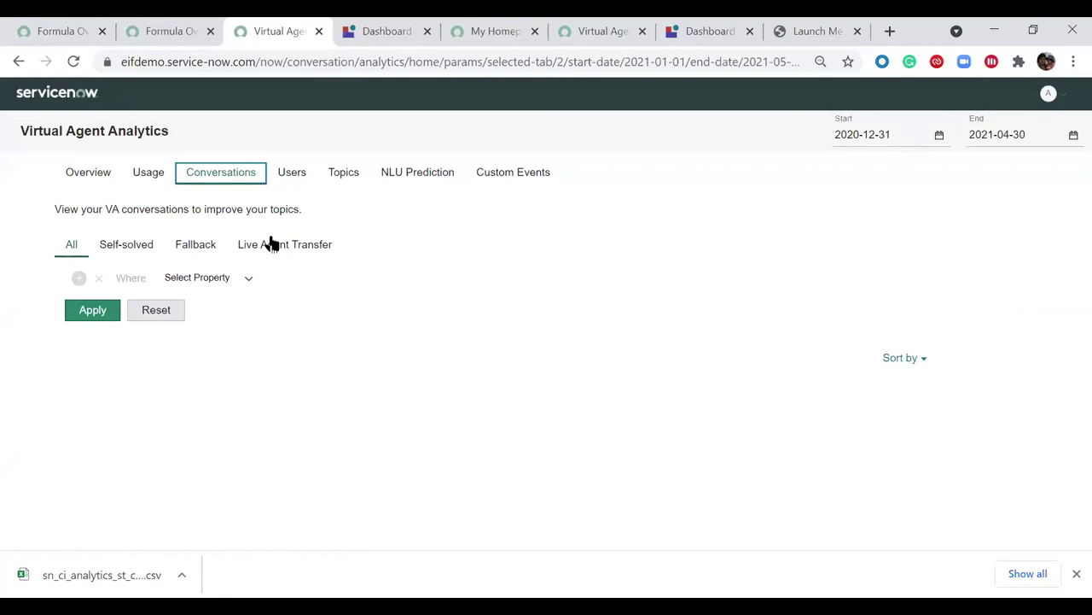
click(272, 245)
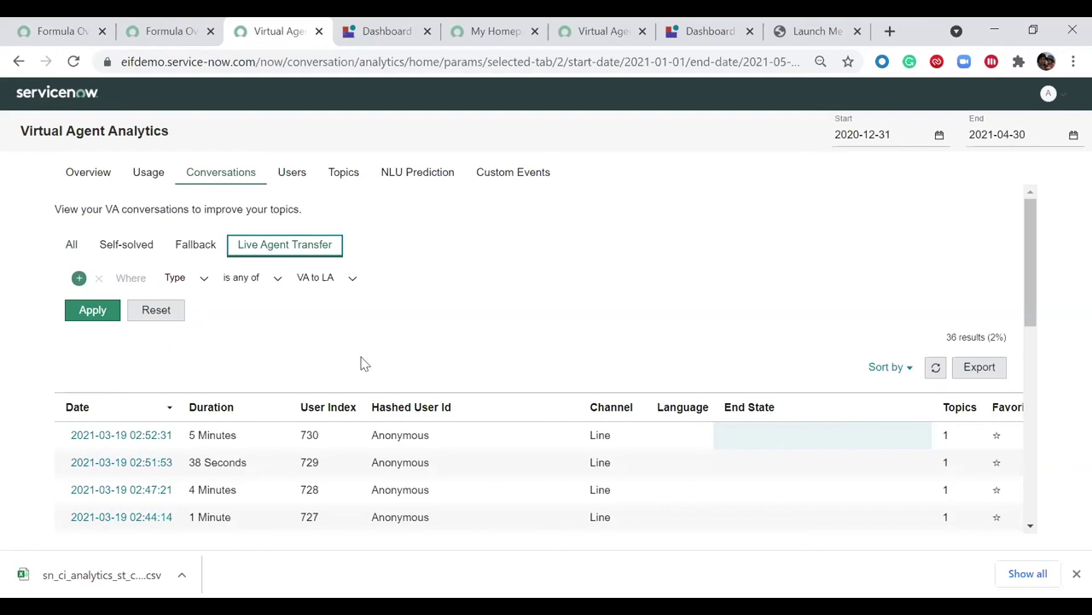
click(155, 436)
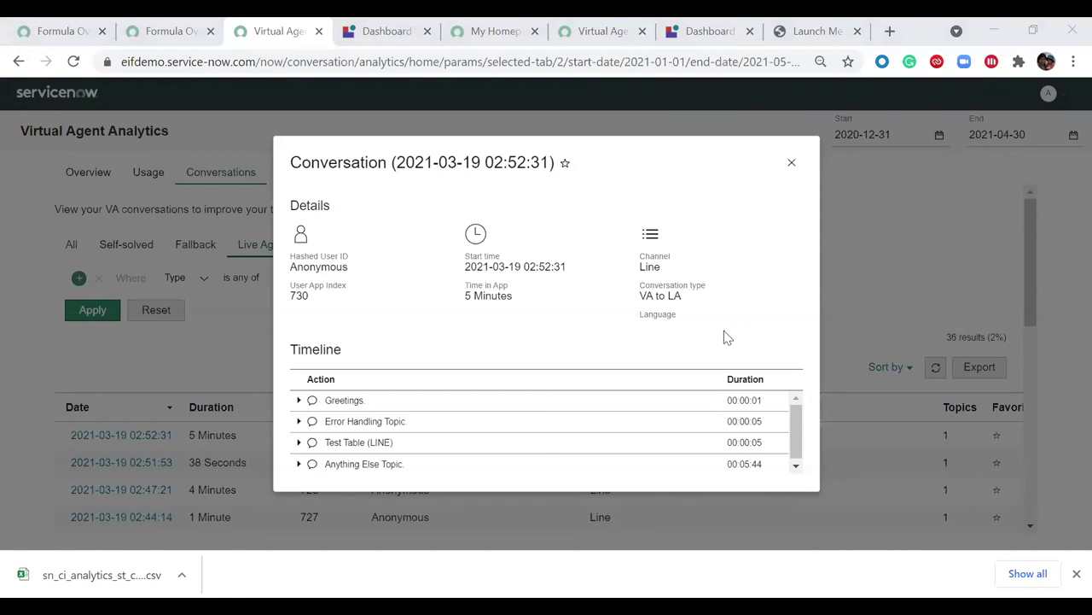
Expand the timeline's Greetings and Error Handling Topic steps, showing the Setup Topic Type Error details
click(766, 197)
drag(801, 436, 801, 457)
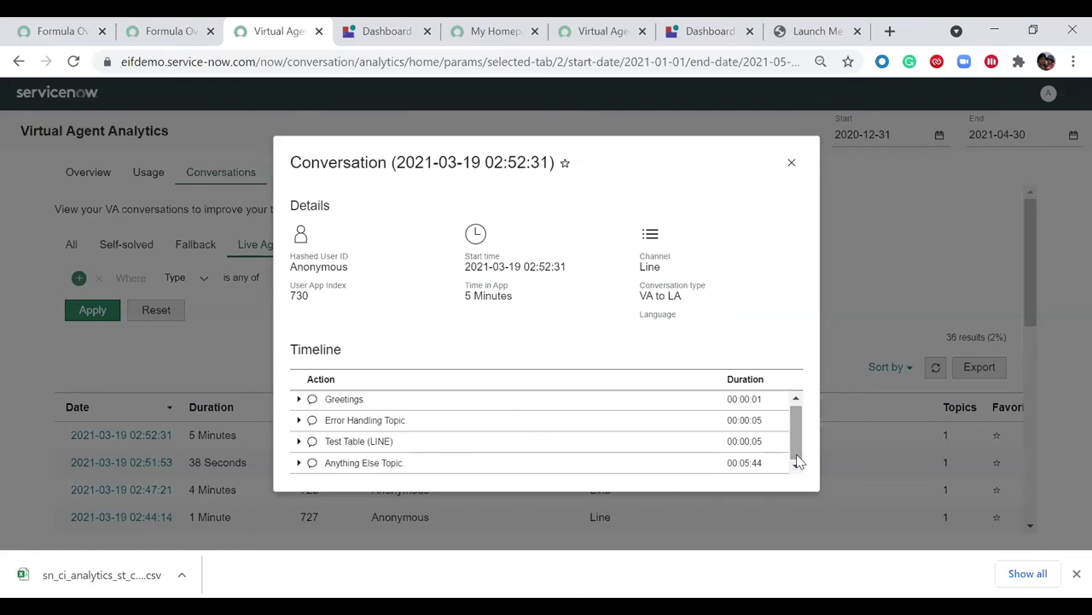
scroll(799, 459, down, 1)
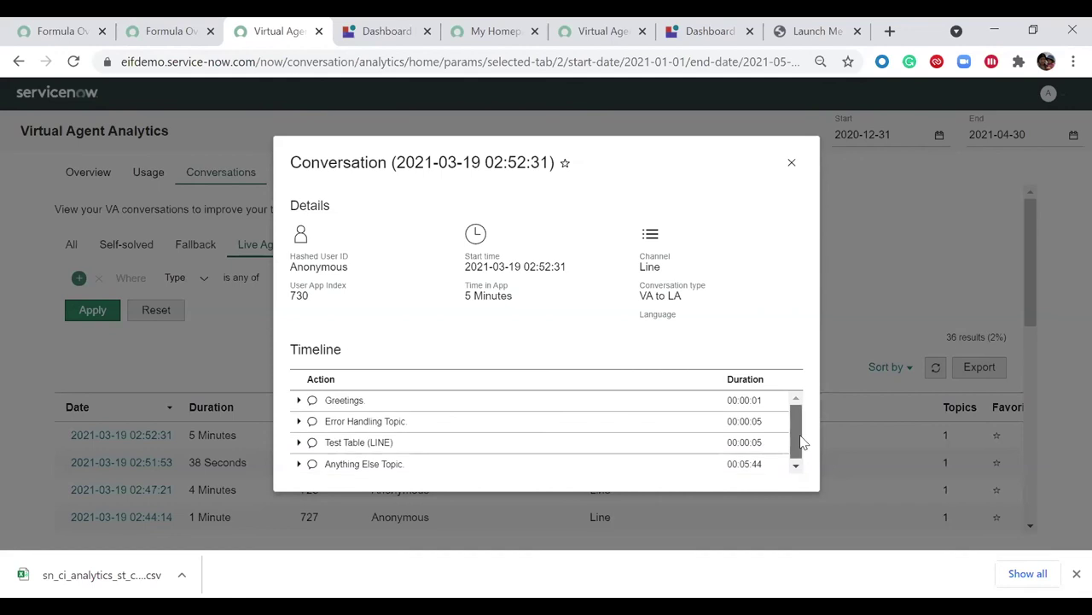
scroll(801, 459, up, 1)
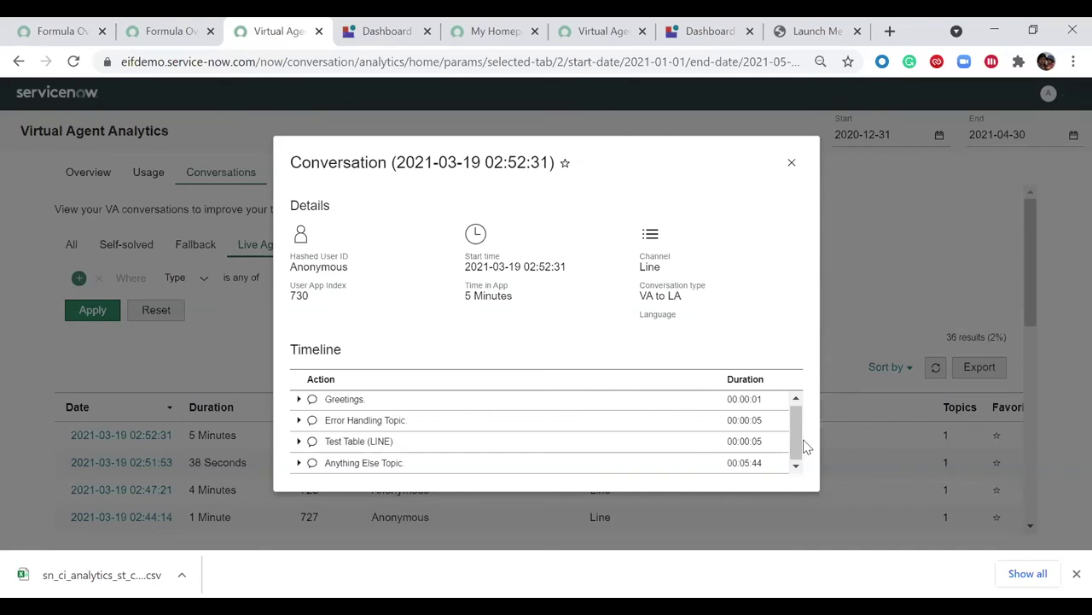
click(299, 399)
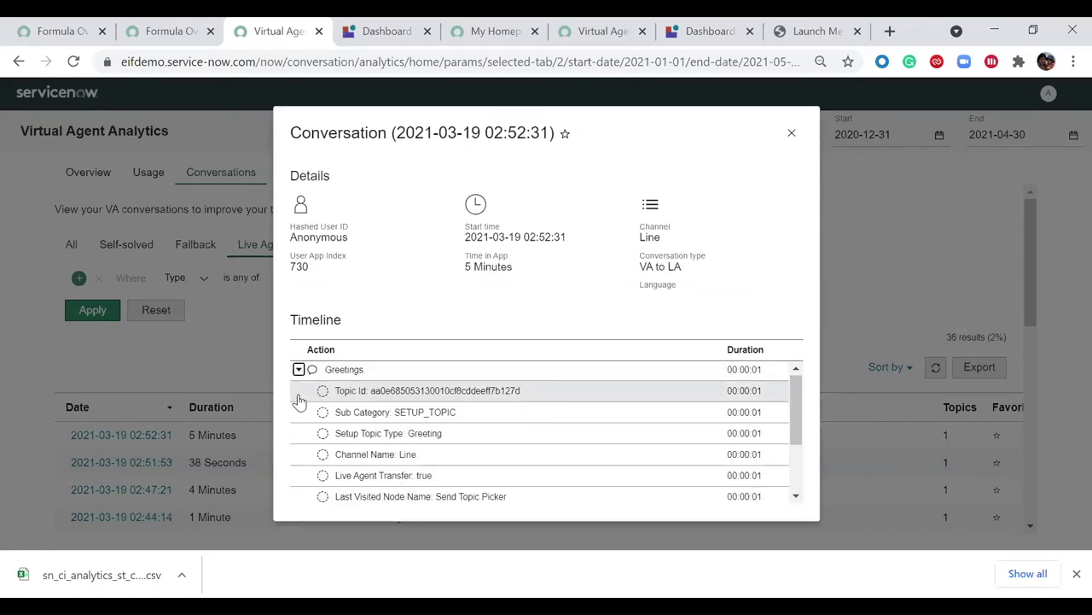
scroll(354, 401, down, 1)
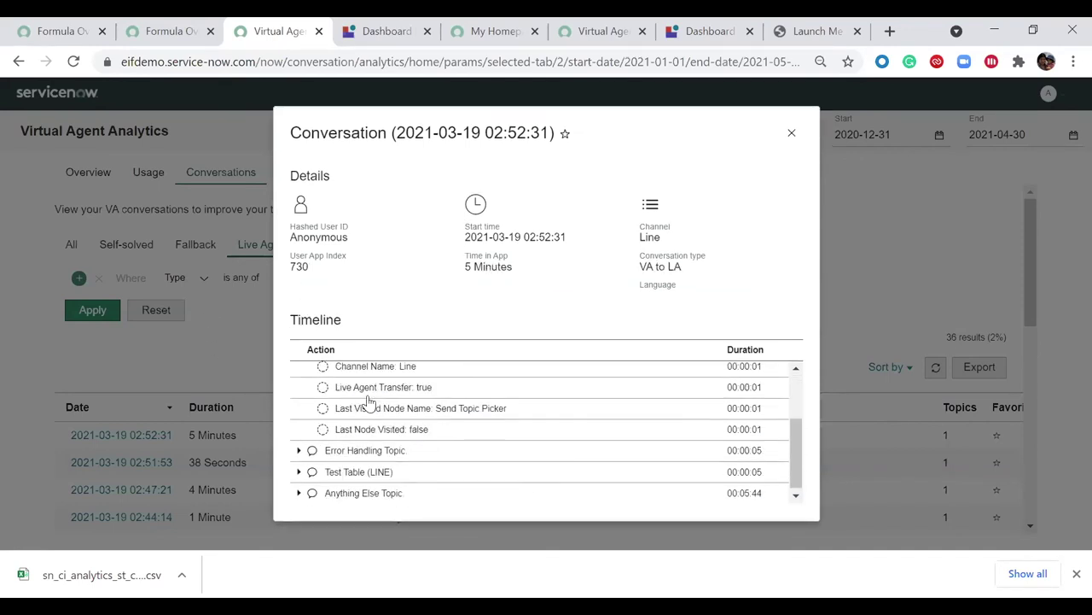
click(298, 451)
scroll(293, 453, down, 2)
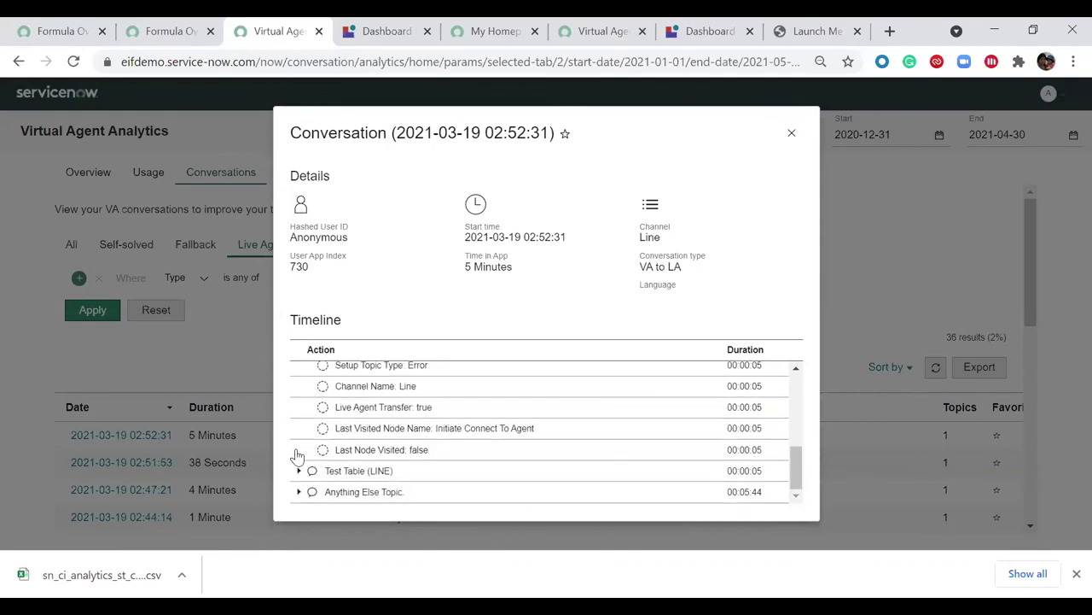
Close the conversation and filter the Users list to Returning users, showing 87 results
click(791, 132)
click(292, 173)
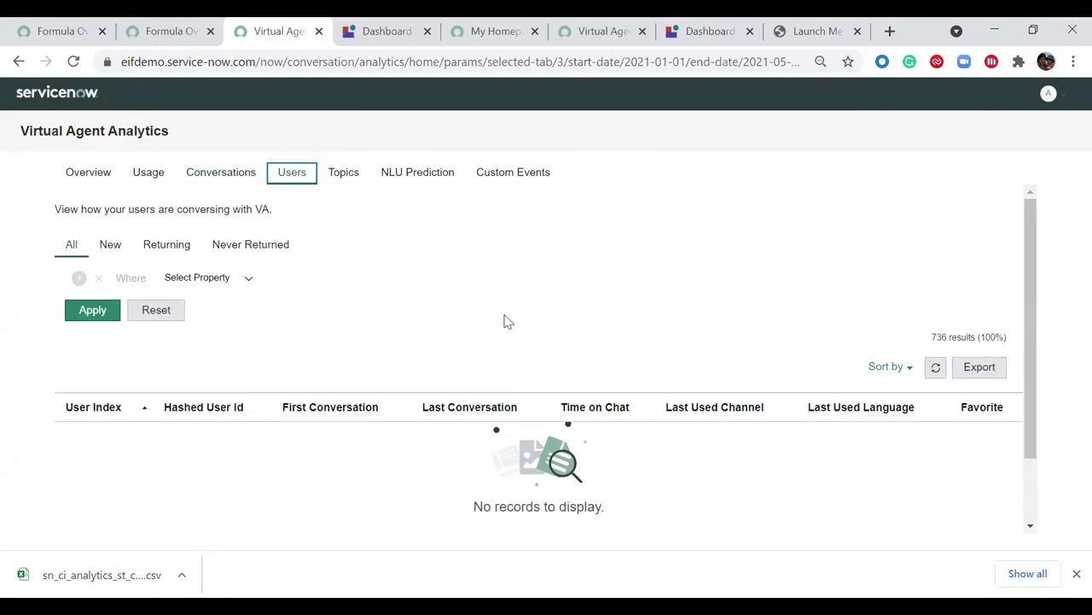
click(166, 244)
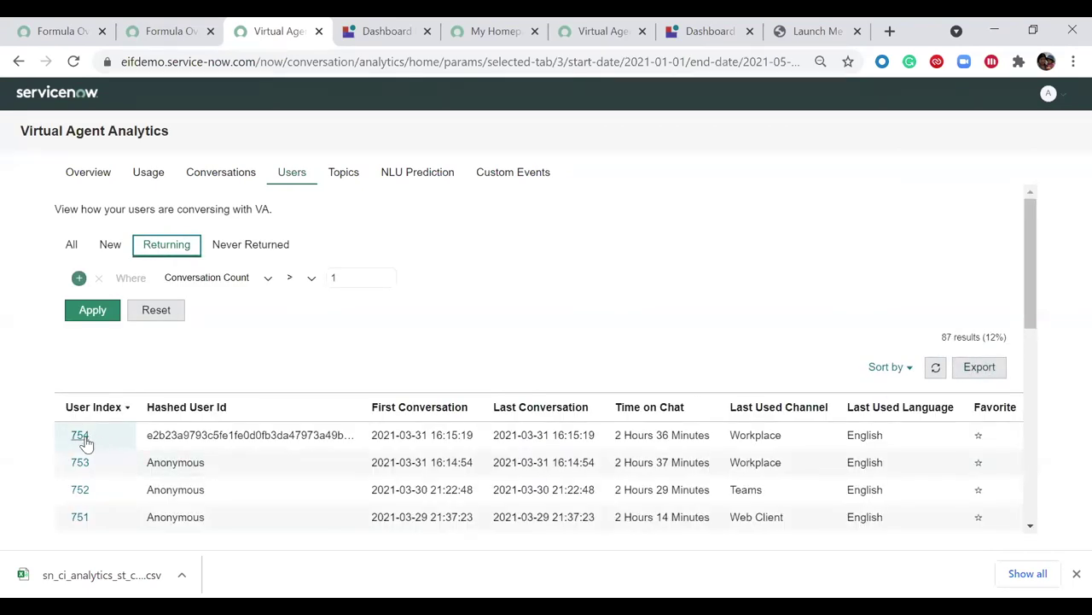
Open user 754's details page and review their five Web Client and Teams conversations
click(80, 436)
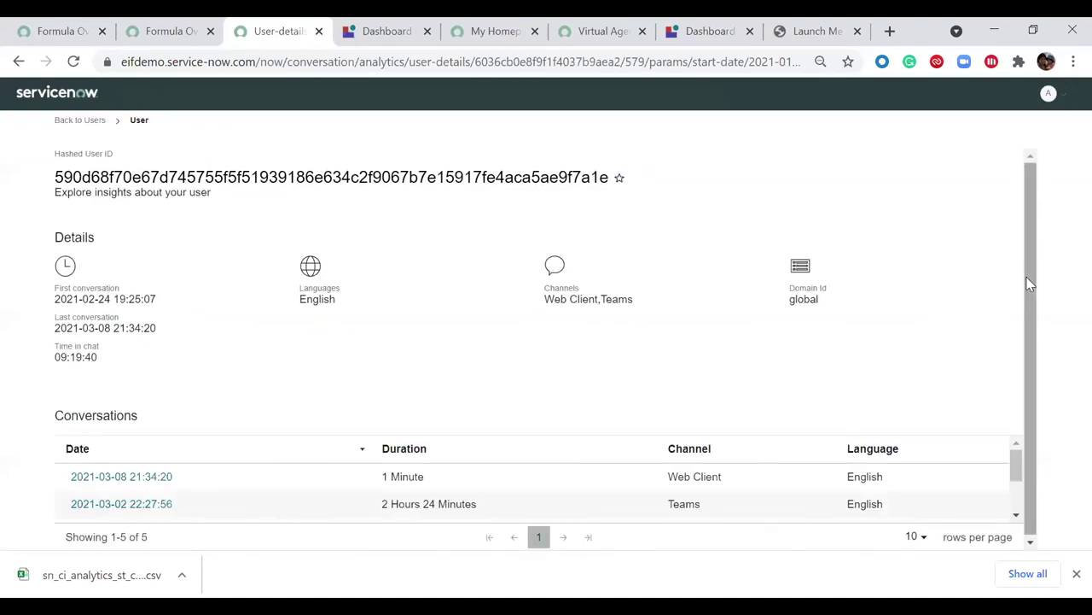
scroll(1017, 482, down, 1)
scroll(1017, 482, down, 1)
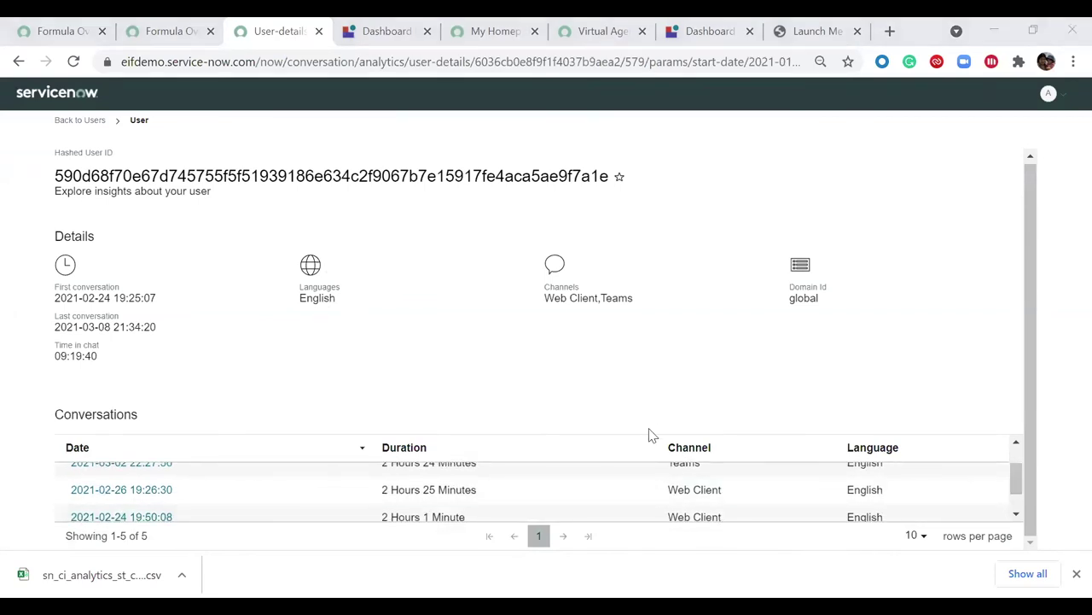
scroll(586, 495, up, 3)
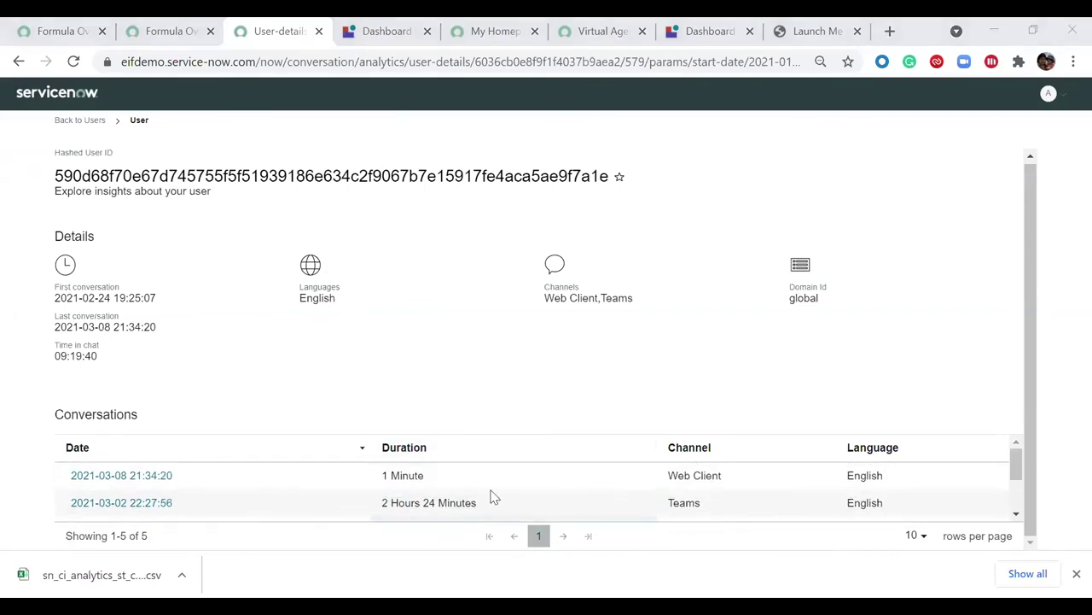
click(103, 480)
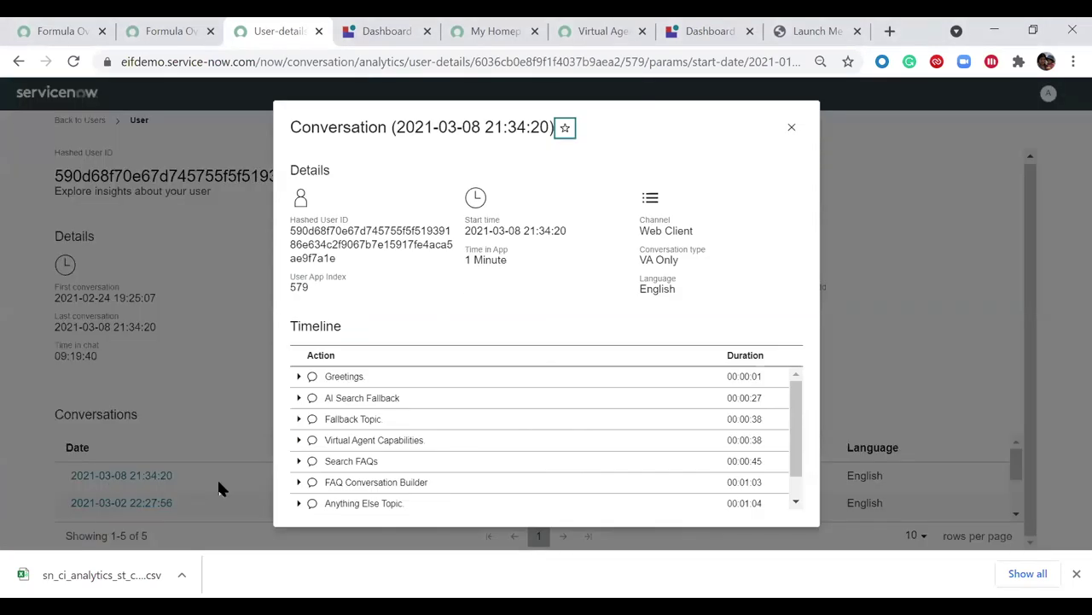